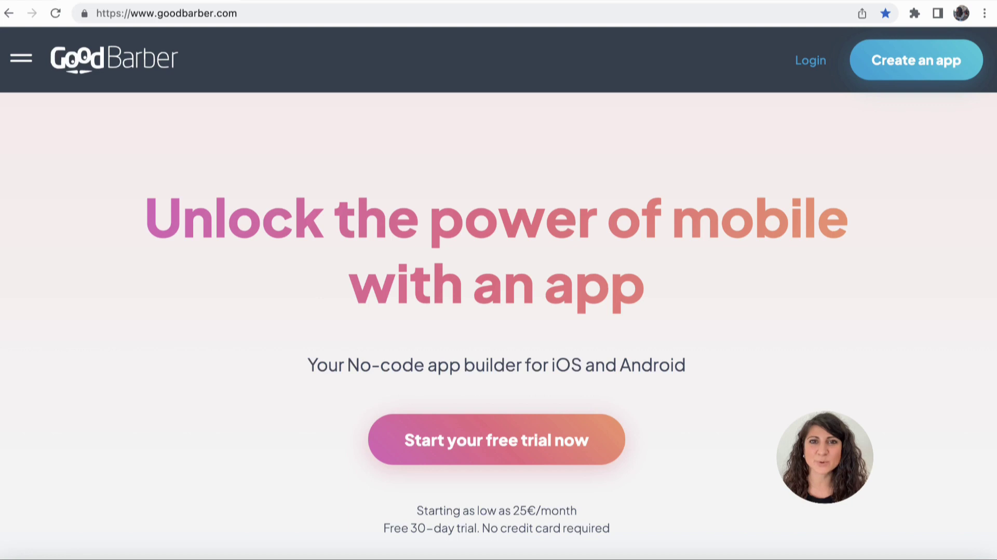
Step: Open the Online Courses solution page and read through its elearning app features down to push notifications
left_click(22, 59)
left_click(40, 134)
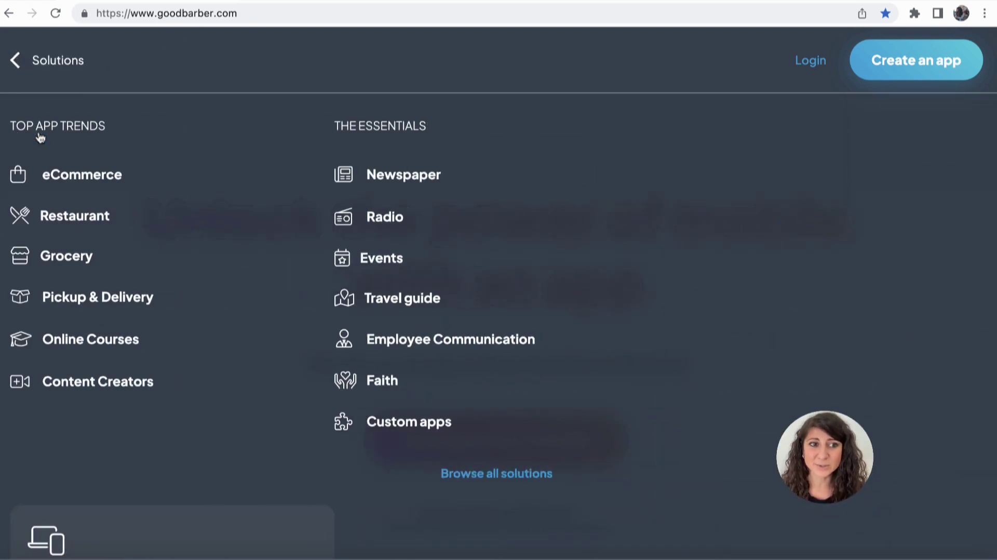
left_click(77, 347)
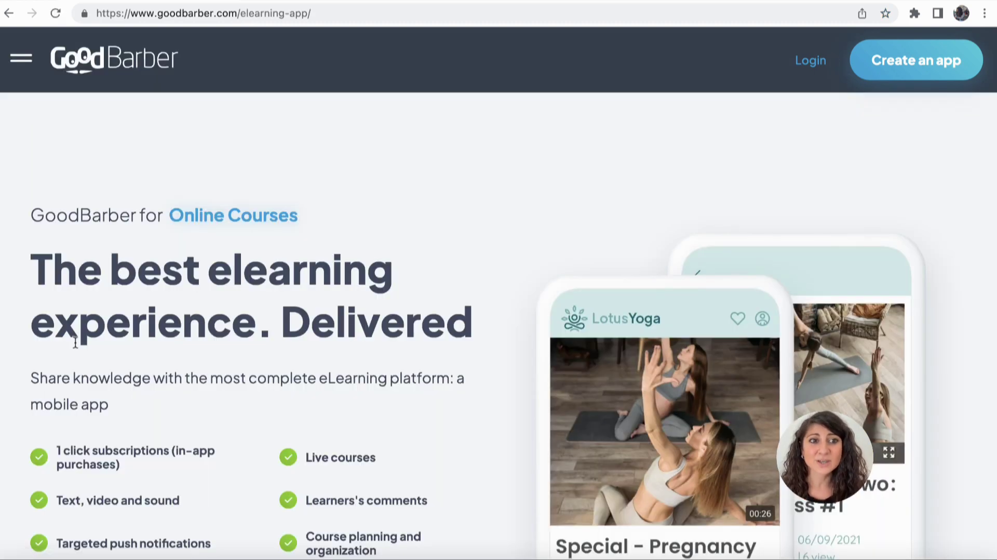
scroll(75, 337, "down", 2)
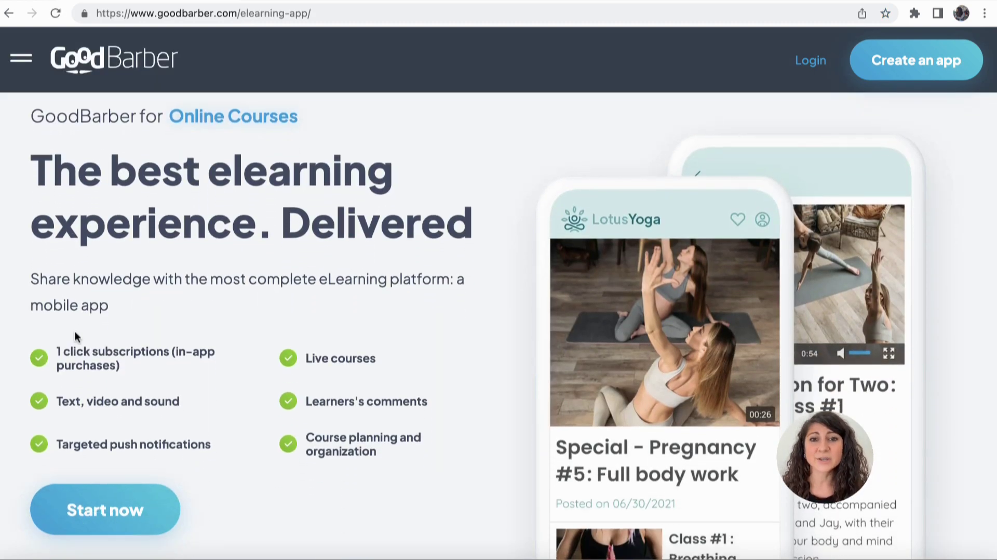
scroll(75, 335, "down", 10)
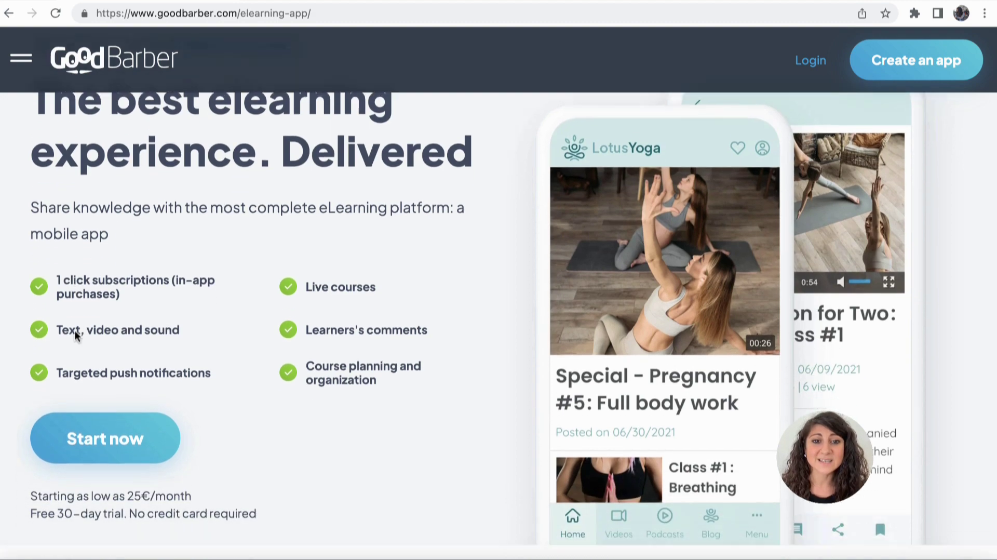
scroll(75, 333, "down", 13)
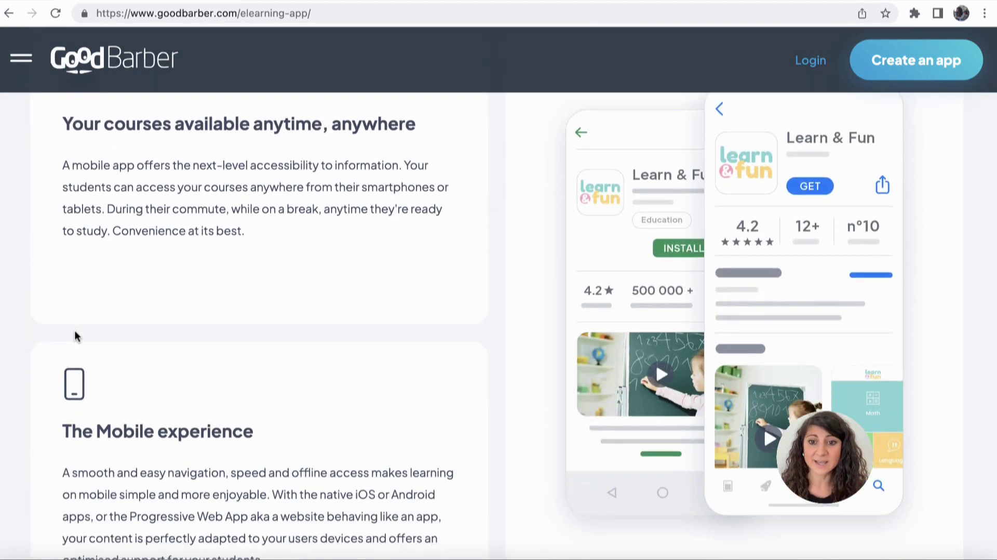
scroll(74, 331, "down", 9)
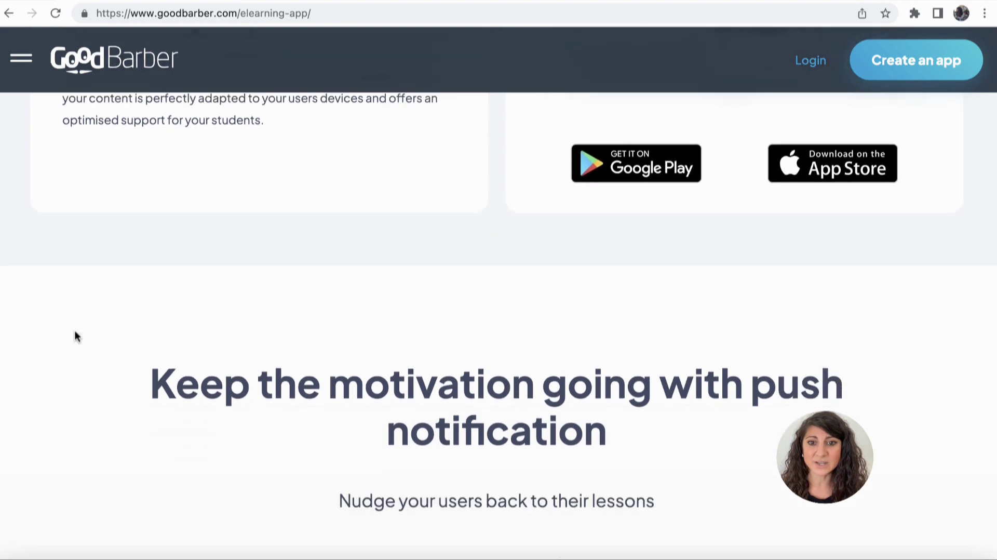
scroll(75, 335, "down", 1)
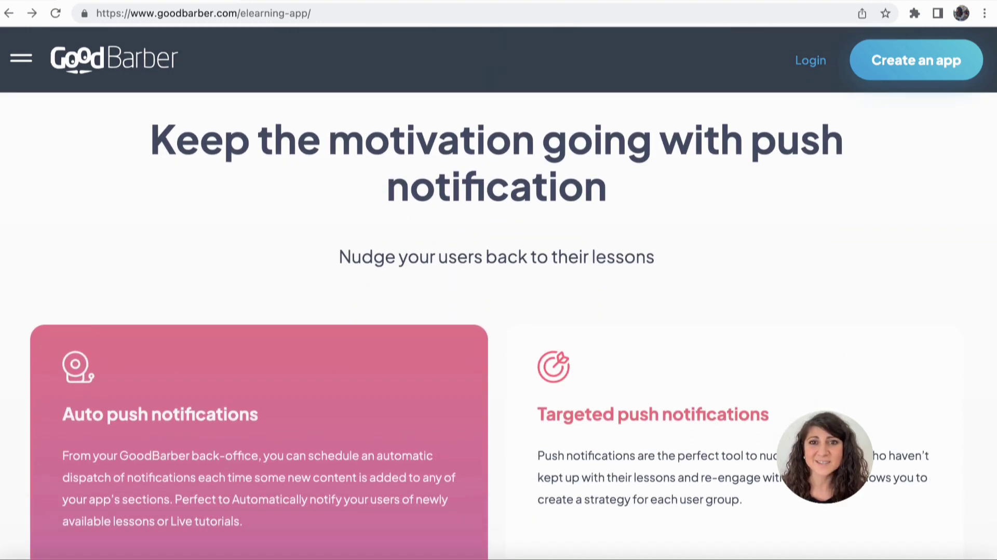
Step: Start creating an app and sign in with the account's email address and password
left_click(895, 67)
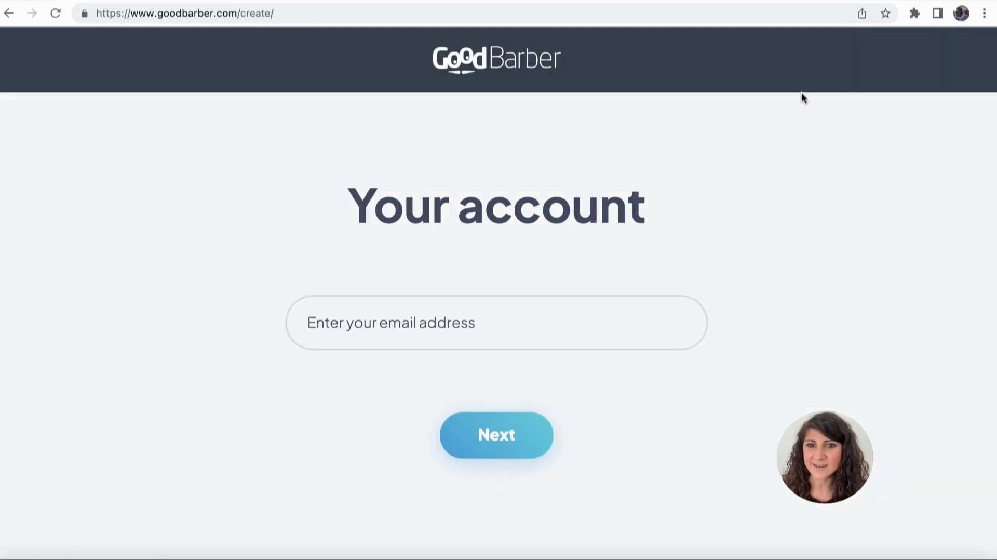
left_click(478, 322)
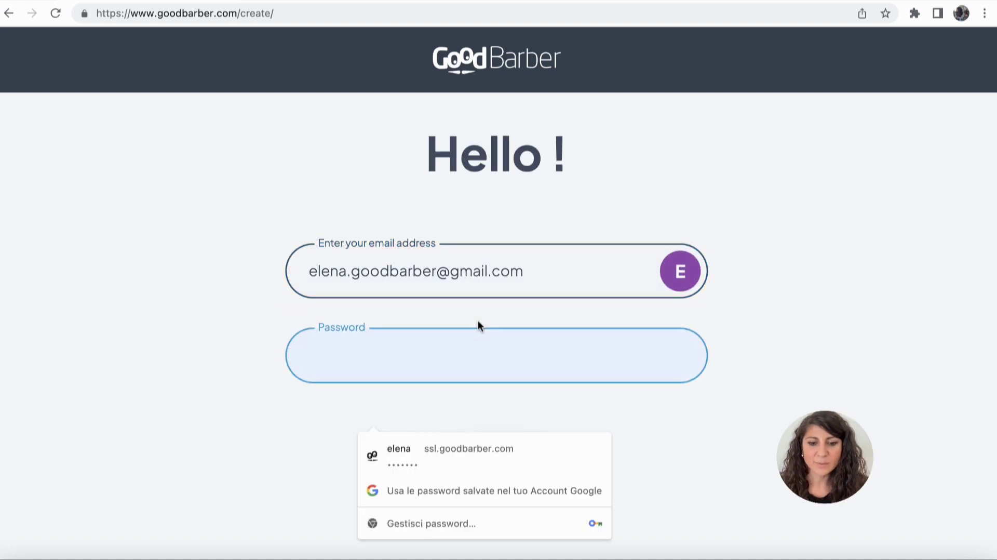
type("e••••••••••")
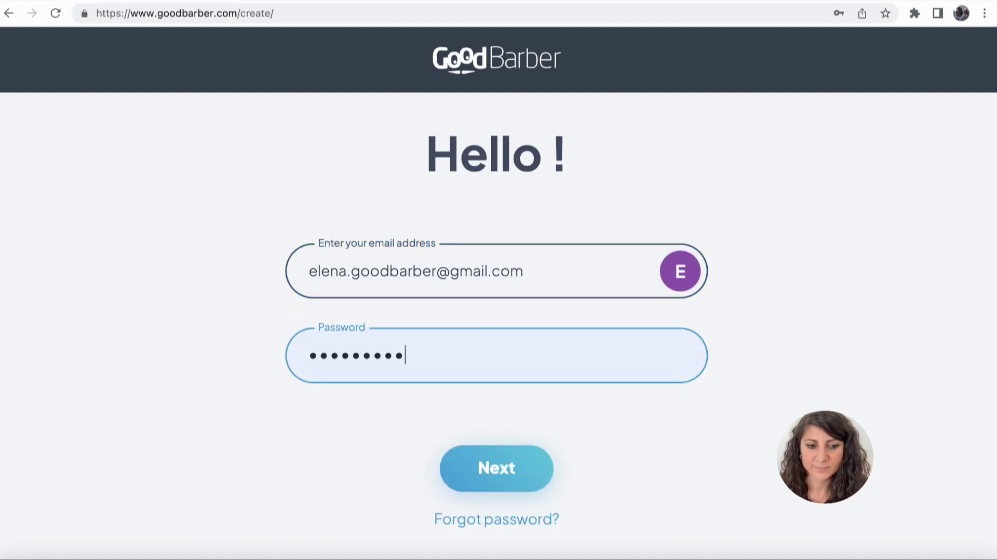
left_click(498, 467)
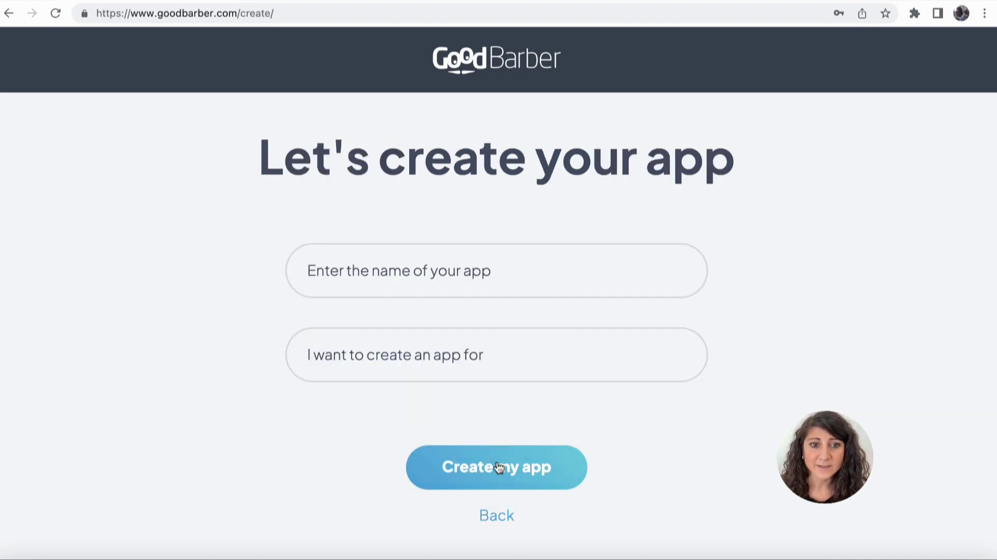
Step: Name the app "Breathe", choose Online courses as its category and create it
left_click(501, 280)
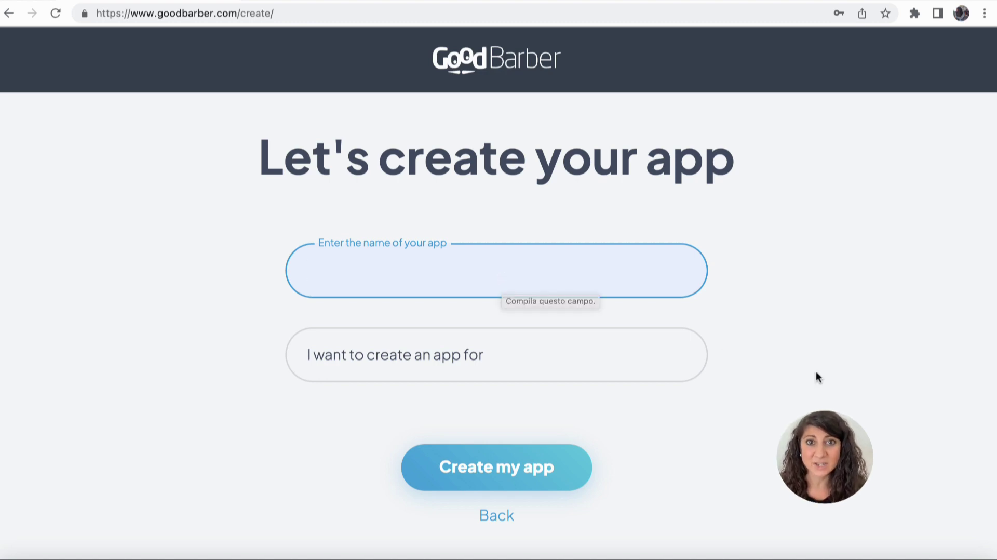
type("Breathe")
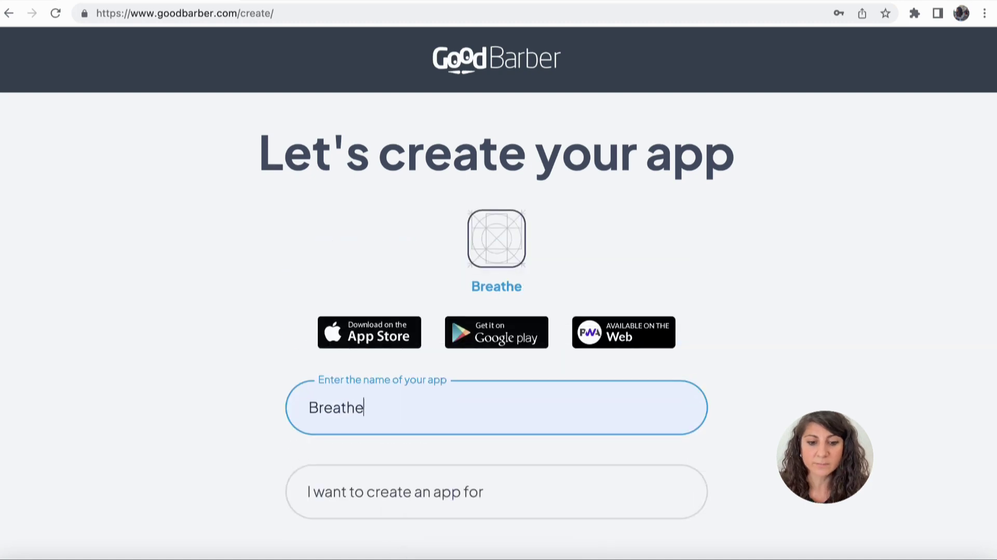
left_click(463, 492)
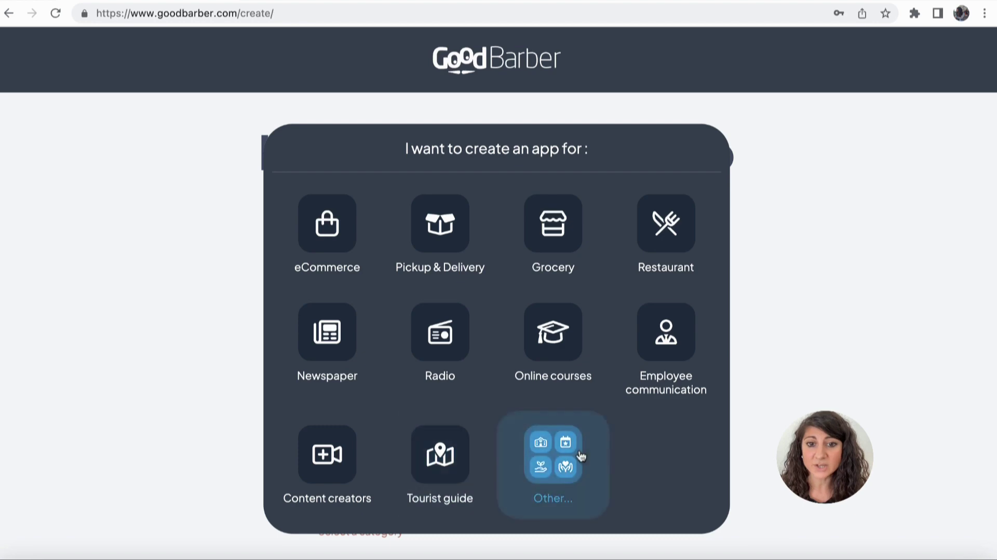
left_click(558, 340)
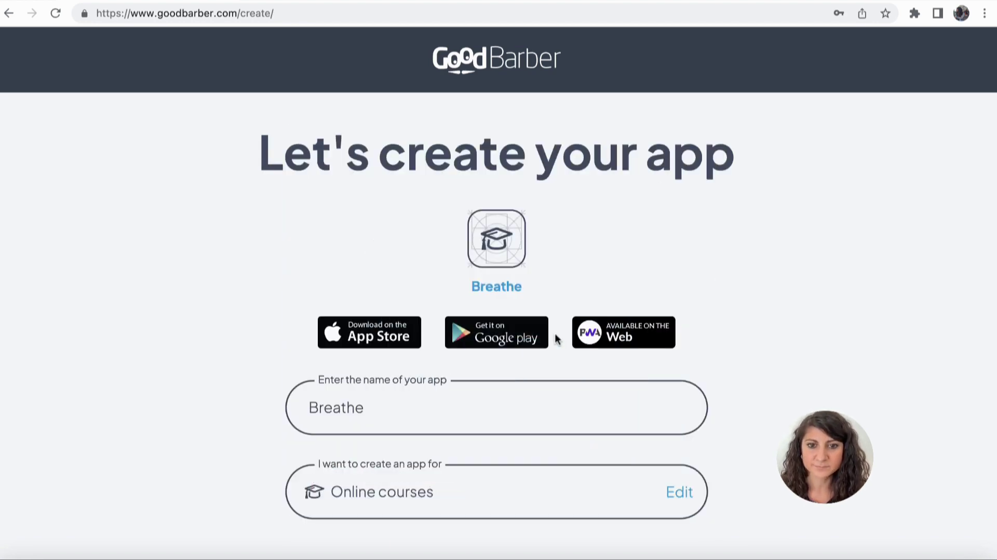
scroll(556, 338, "down", 2)
scroll(555, 339, "down", 1)
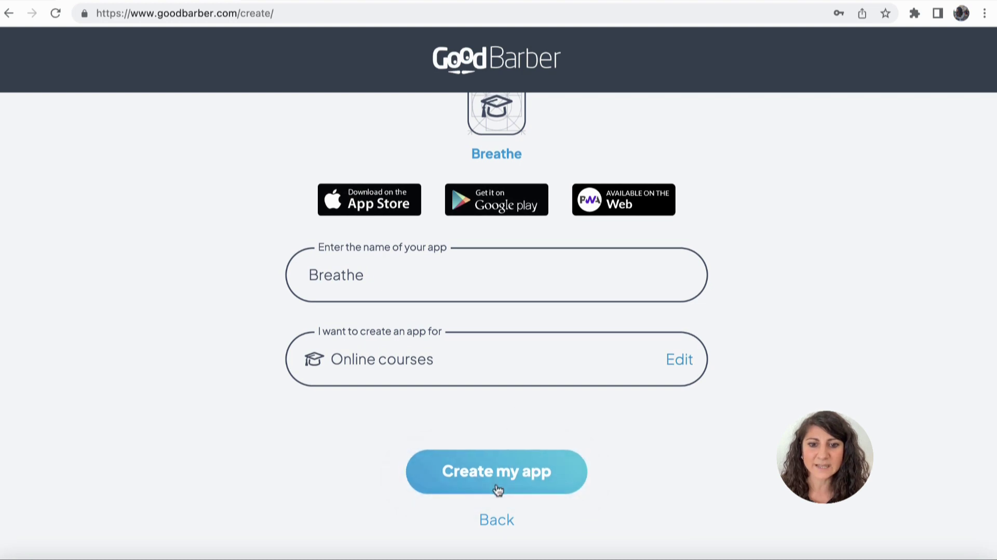
left_click(543, 467)
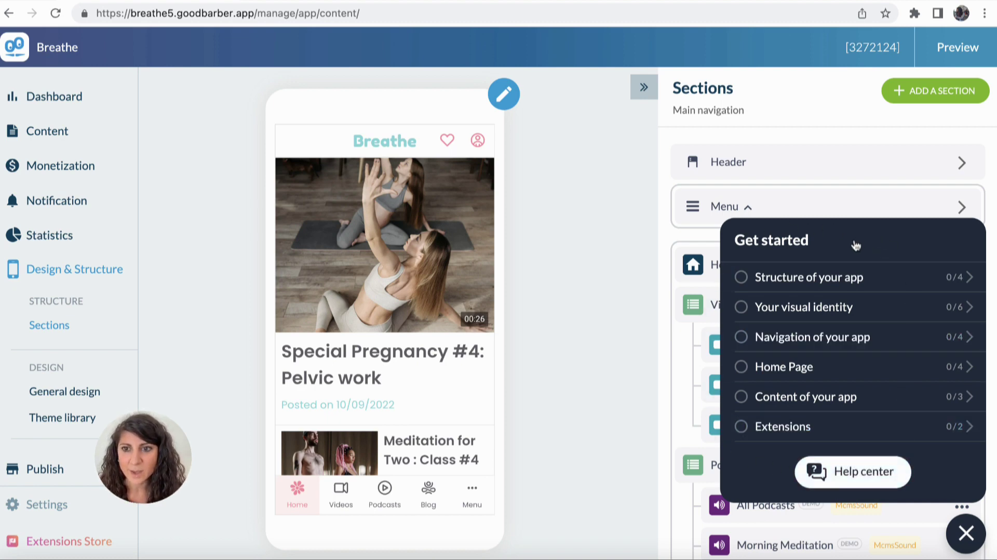
Step: Apply the Elysa Feigel theme from the Theme library to the app
left_click(853, 381)
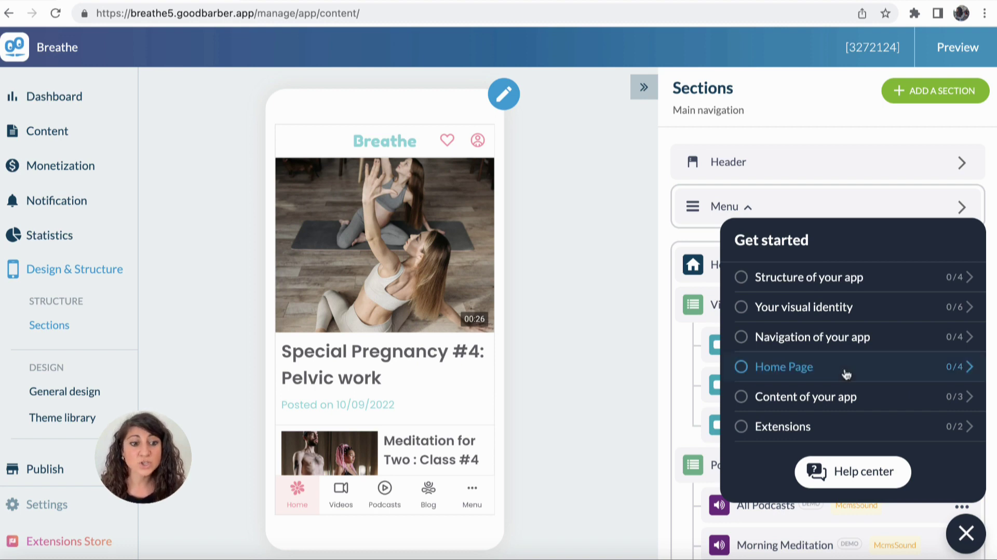
left_click(46, 429)
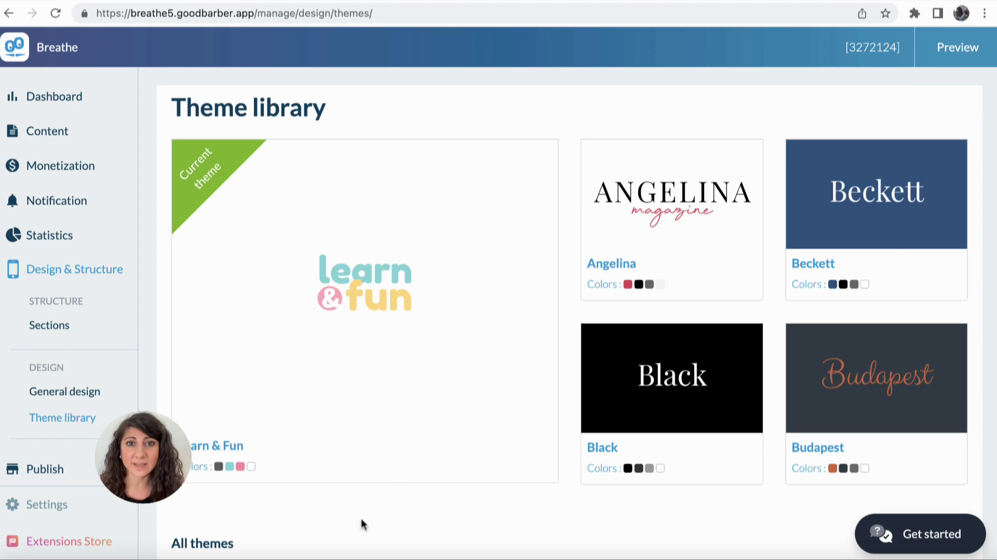
scroll(364, 448, "down", 5)
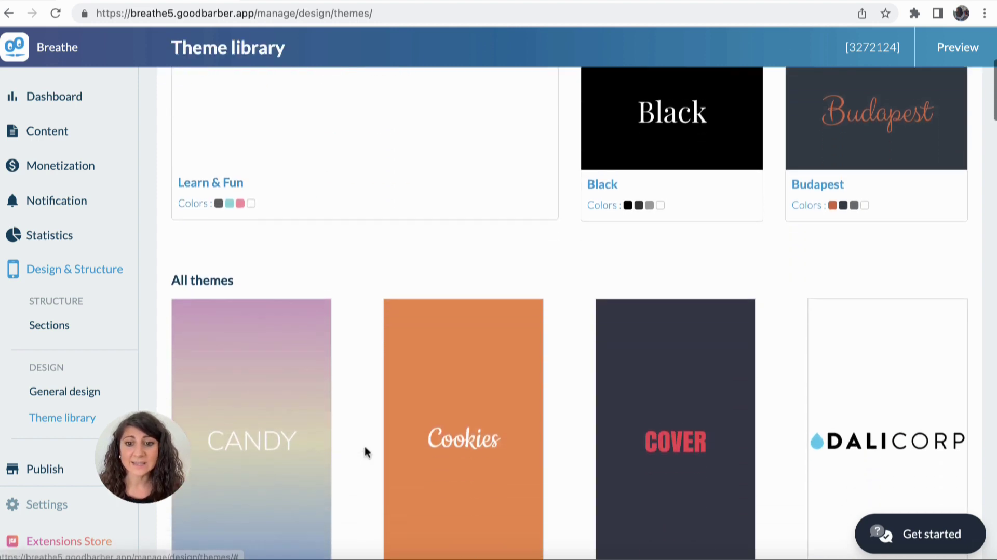
scroll(364, 449, "down", 14)
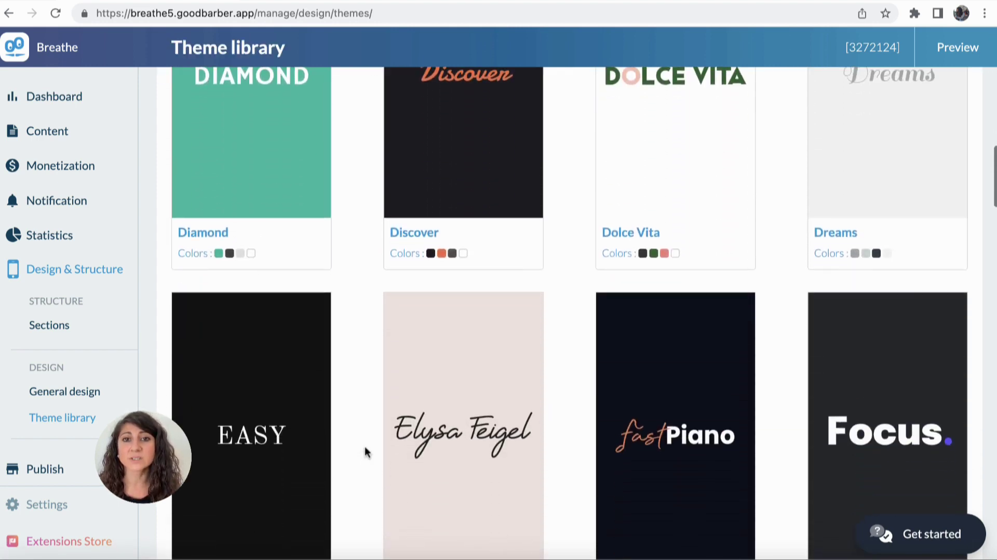
scroll(365, 446, "down", 2)
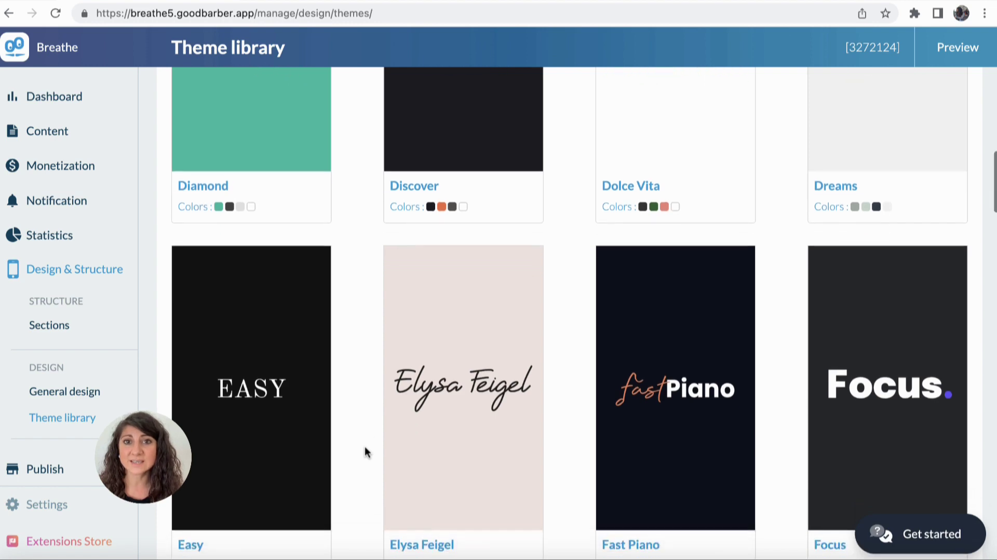
scroll(365, 446, "down", 2)
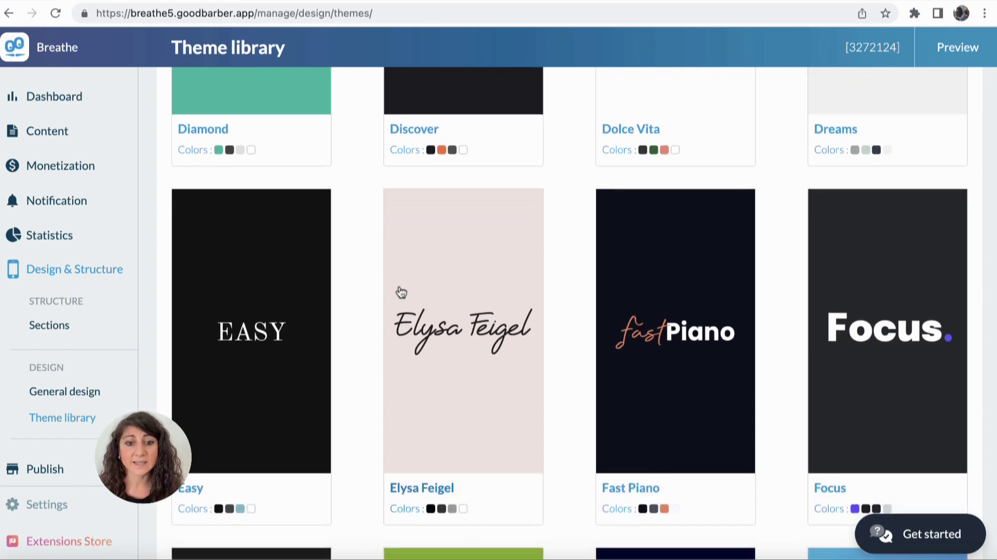
left_click(442, 377)
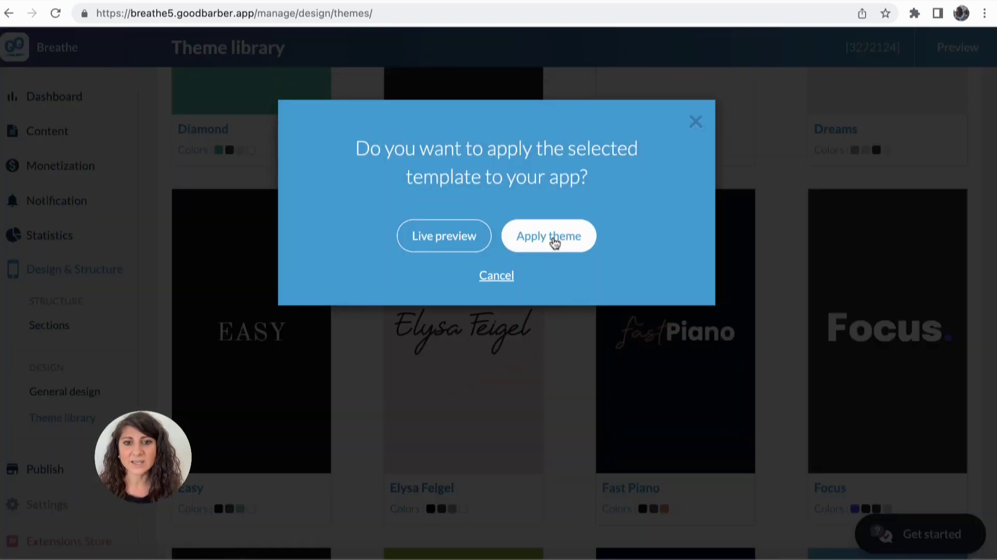
left_click(554, 240)
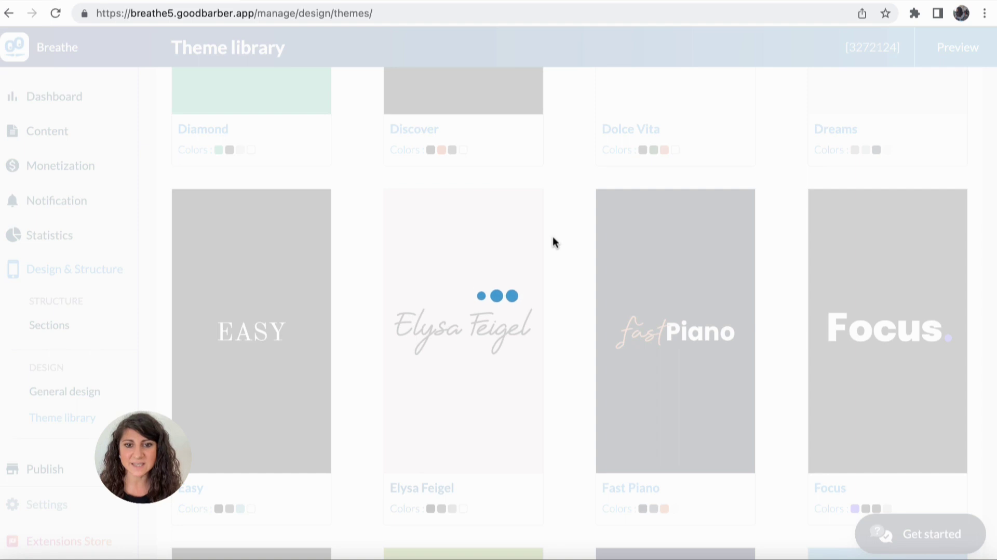
Step: Examine the newly themed home page in the phone preview and the available General design options
scroll(422, 267, "down", 8)
scroll(423, 267, "down", 10)
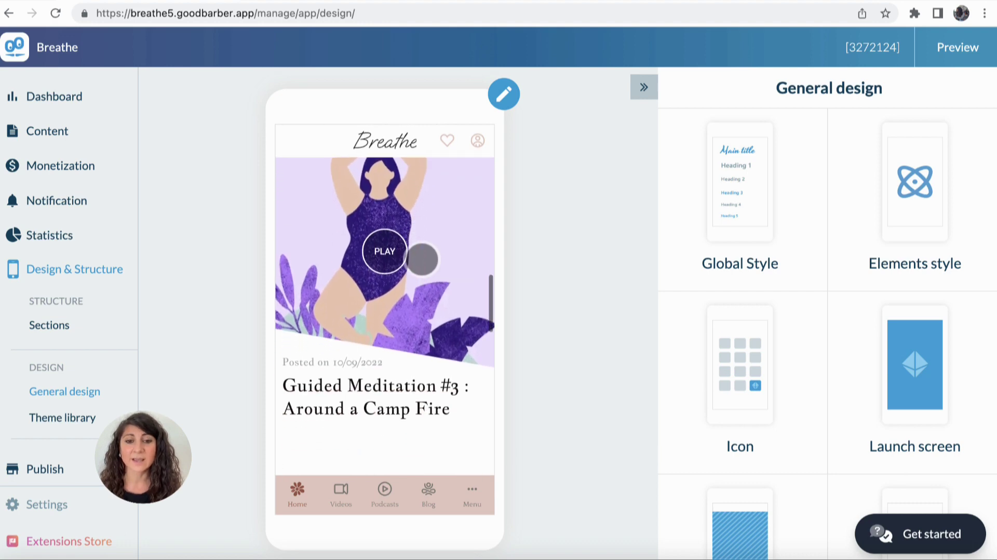
scroll(422, 259, "down", 5)
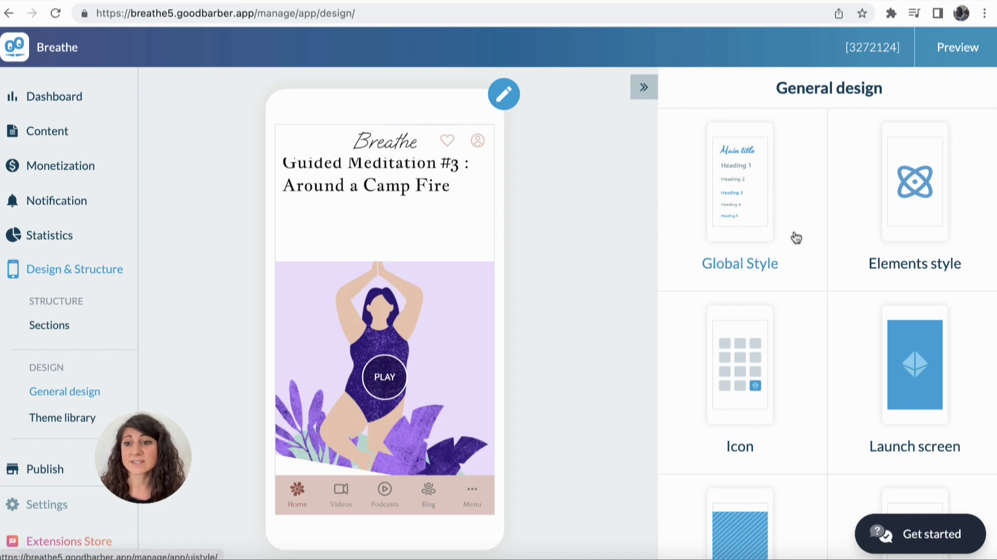
scroll(796, 238, "down", 2)
scroll(796, 238, "down", 3)
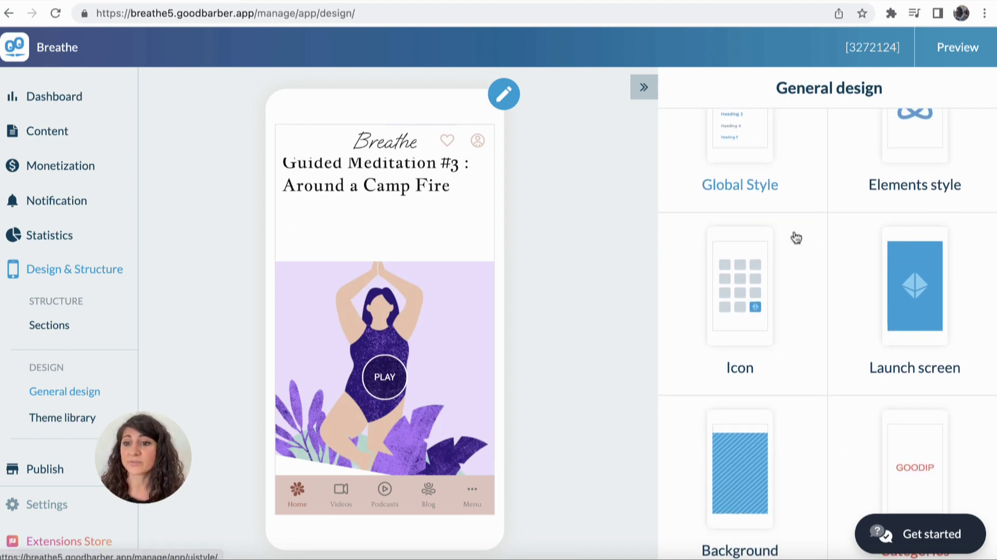
scroll(794, 238, "up", 3)
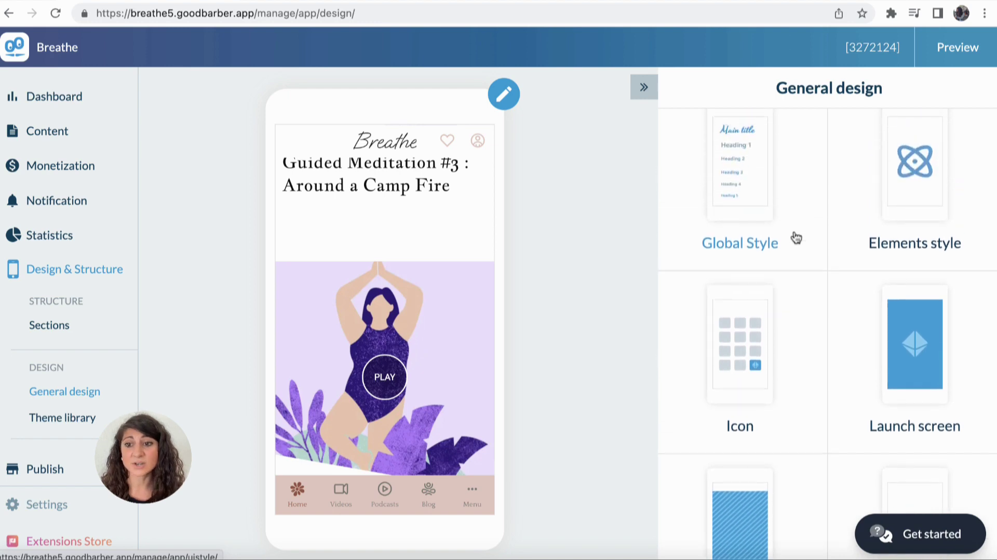
Step: In the Elements style settings of the general design, set the buttons style to Rounded
left_click(913, 221)
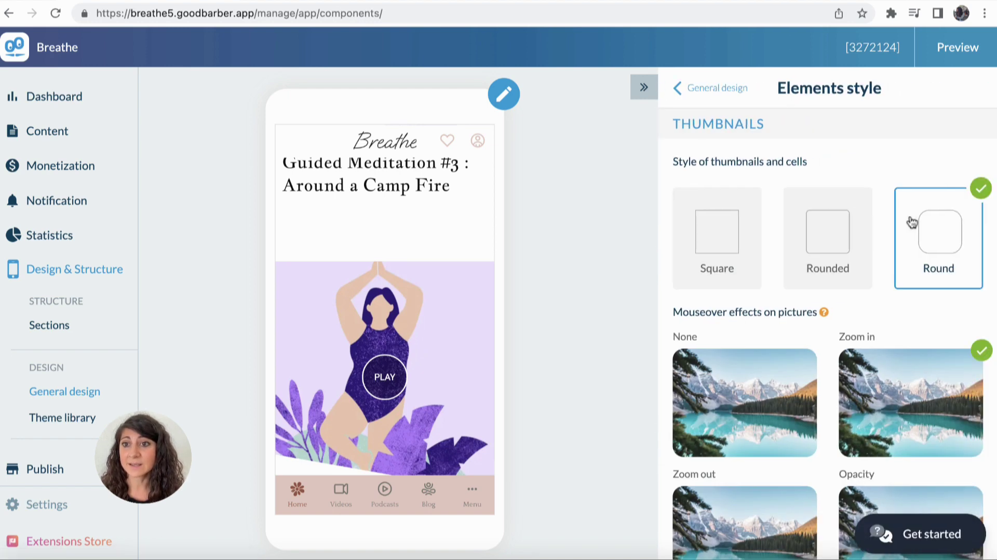
scroll(871, 321, "down", 1)
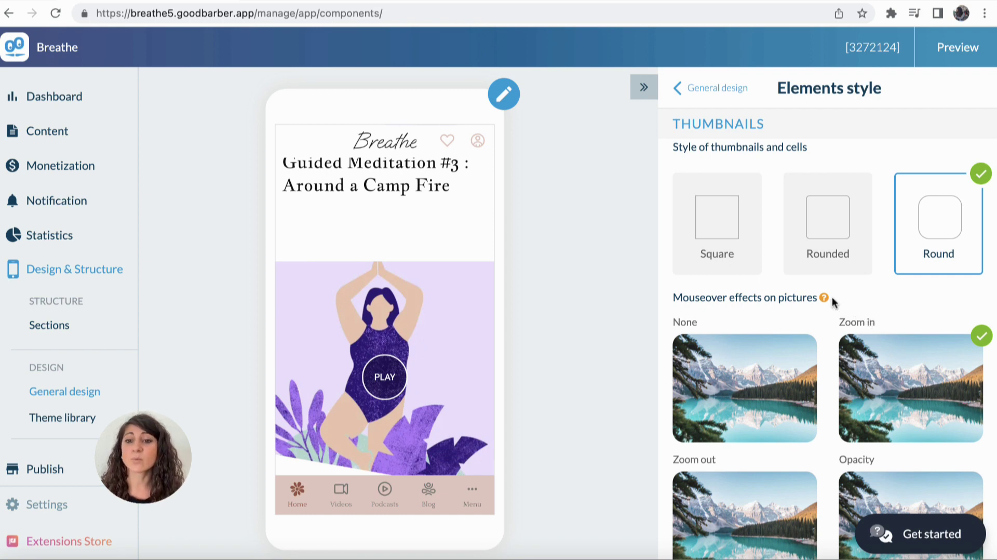
scroll(819, 331, "down", 3)
scroll(819, 329, "down", 3)
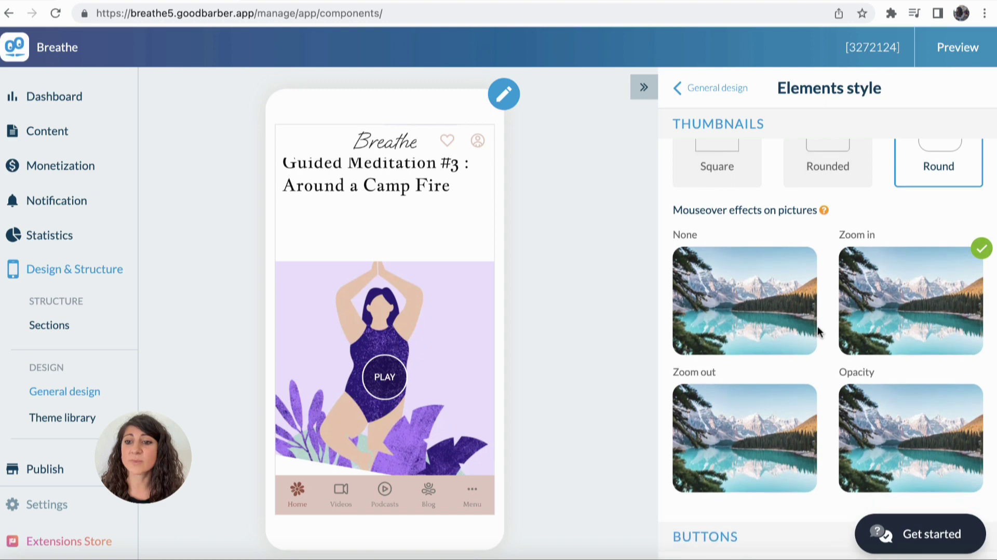
scroll(819, 329, "up", 5)
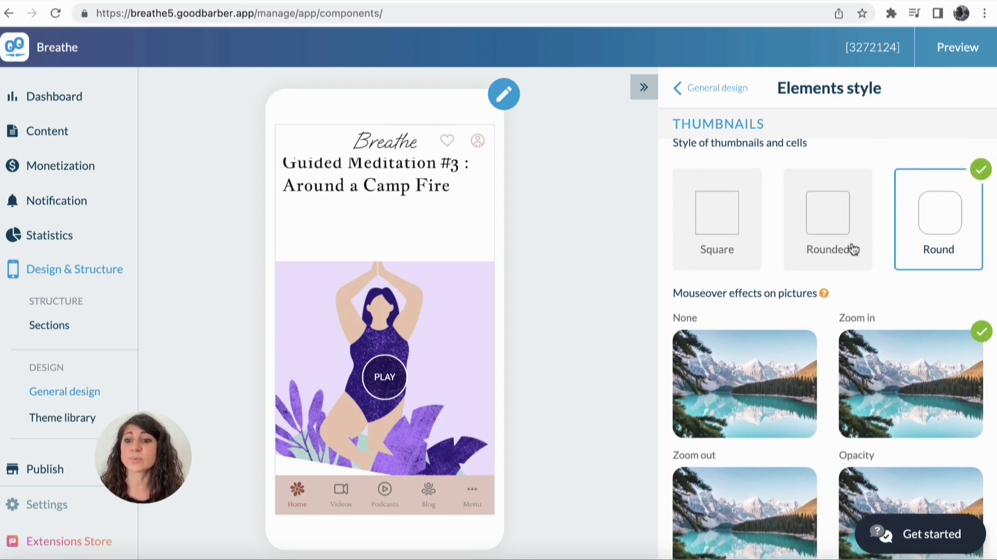
scroll(852, 249, "down", 3)
scroll(838, 332, "down", 1)
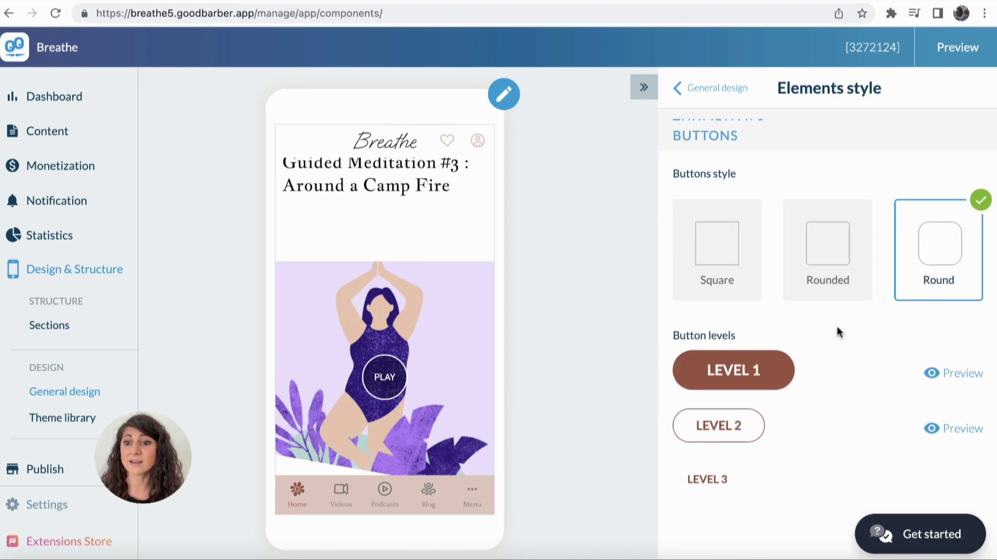
left_click(828, 292)
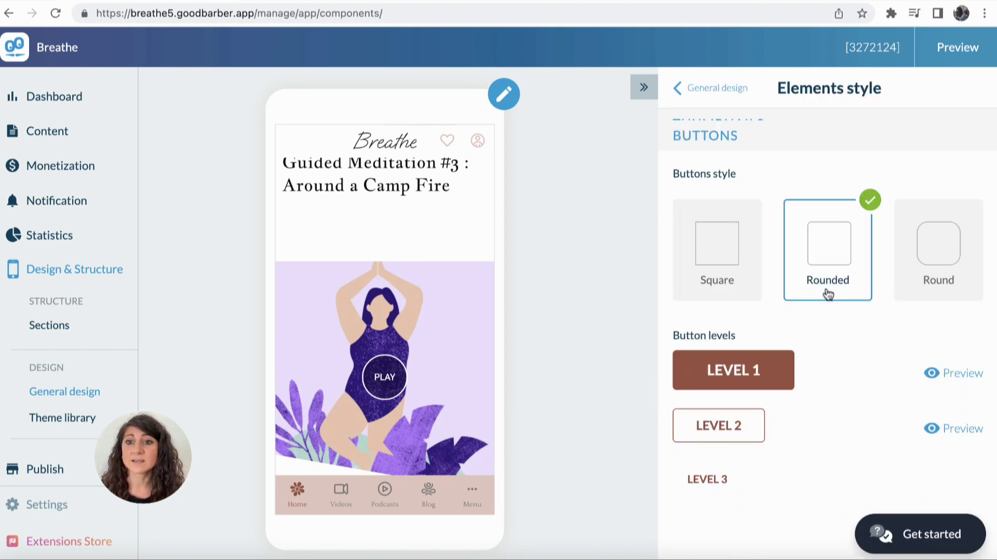
Step: Return to the General design overview and look through its remaining options
scroll(829, 294, "up", 5)
left_click(679, 91)
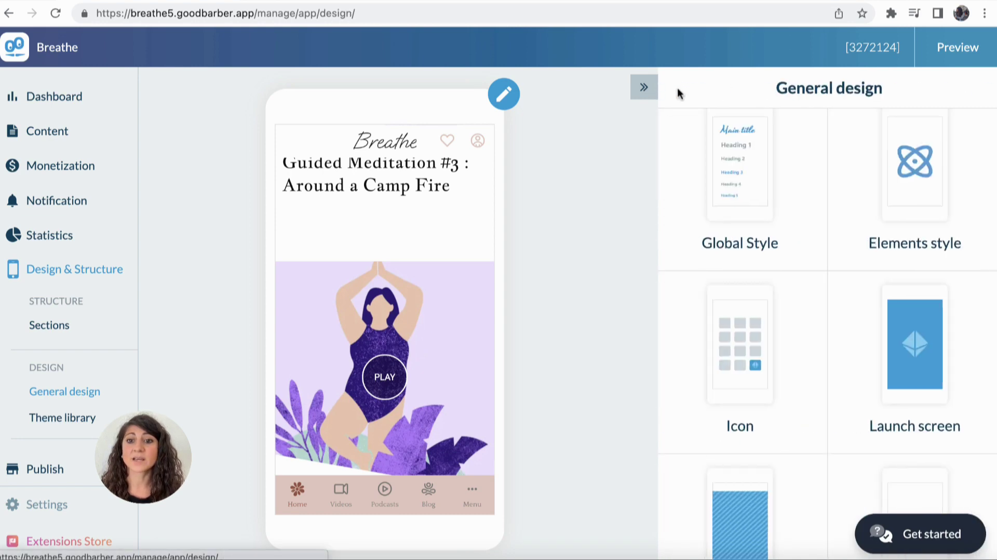
scroll(365, 330, "down", 2)
scroll(365, 331, "down", 5)
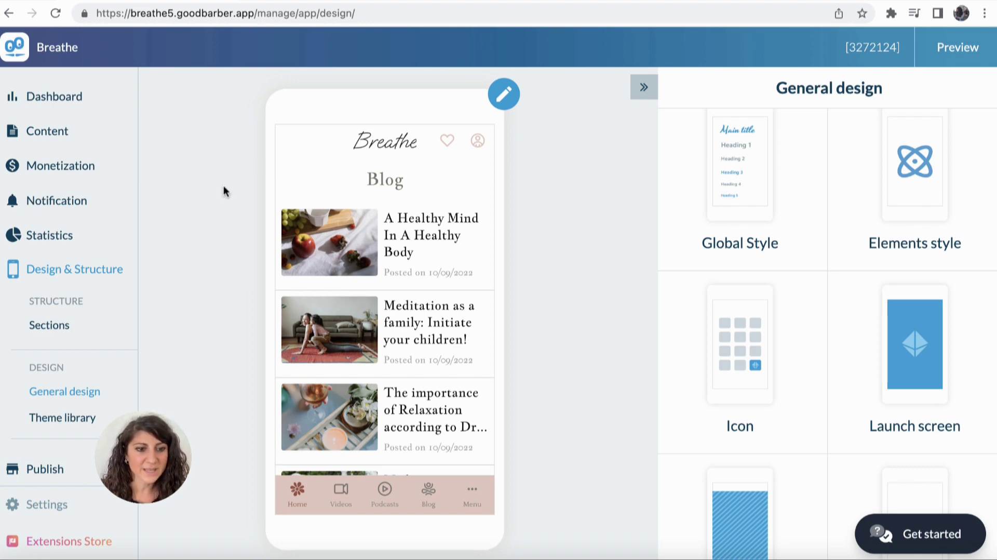
Step: In the Menu settings of the app's sections, compare the menu templates, apply Swipe and open the menu in the phone preview
left_click(53, 331)
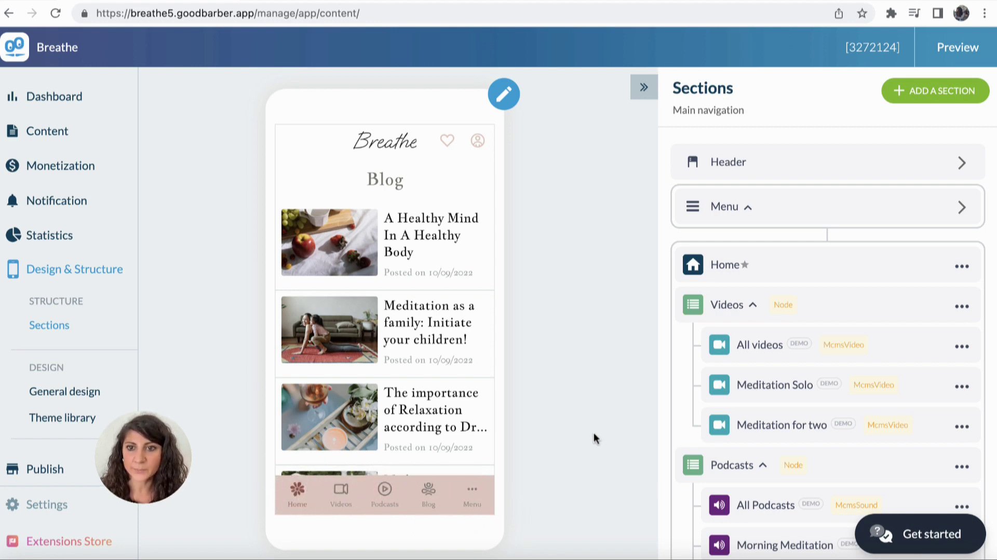
left_click(762, 204)
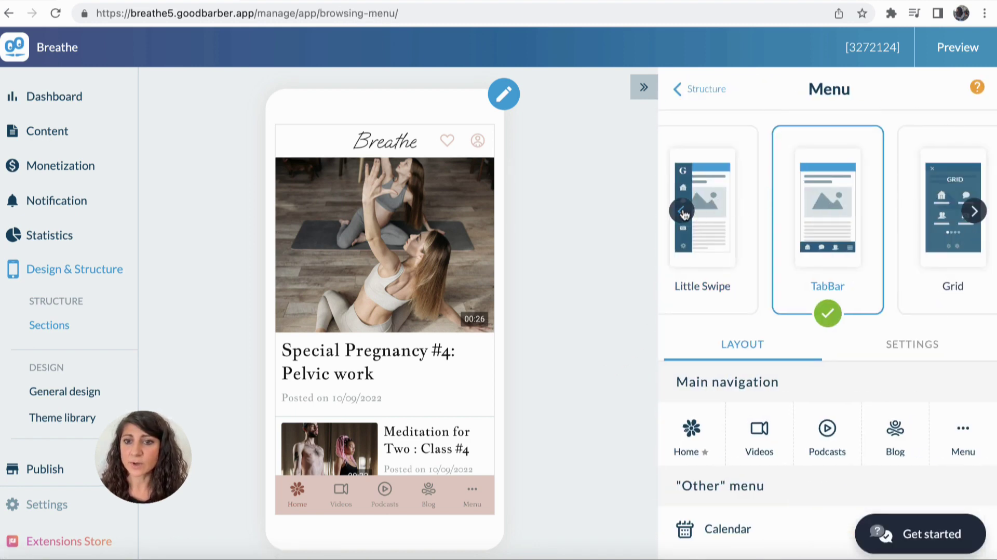
left_click(684, 212)
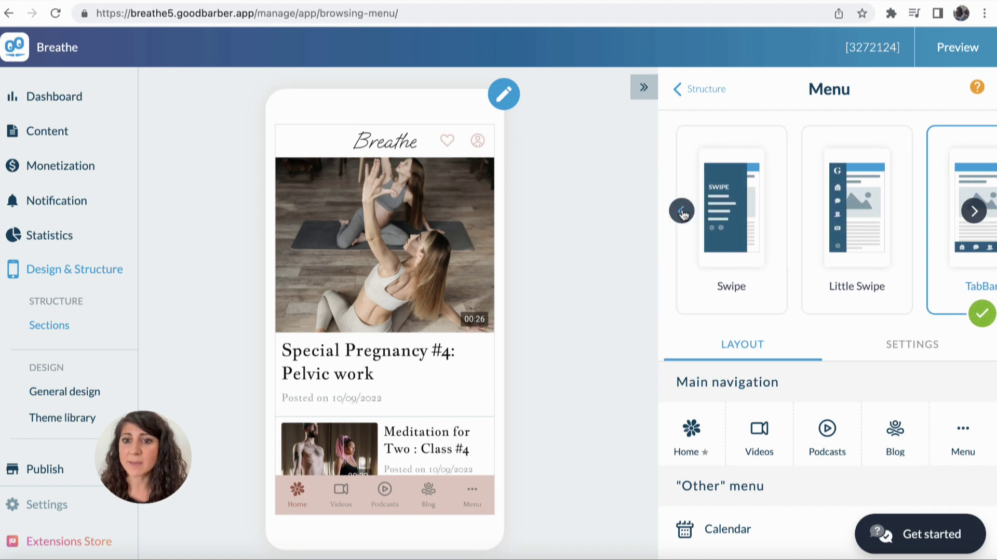
left_click(974, 211)
left_click(974, 210)
left_click(975, 211)
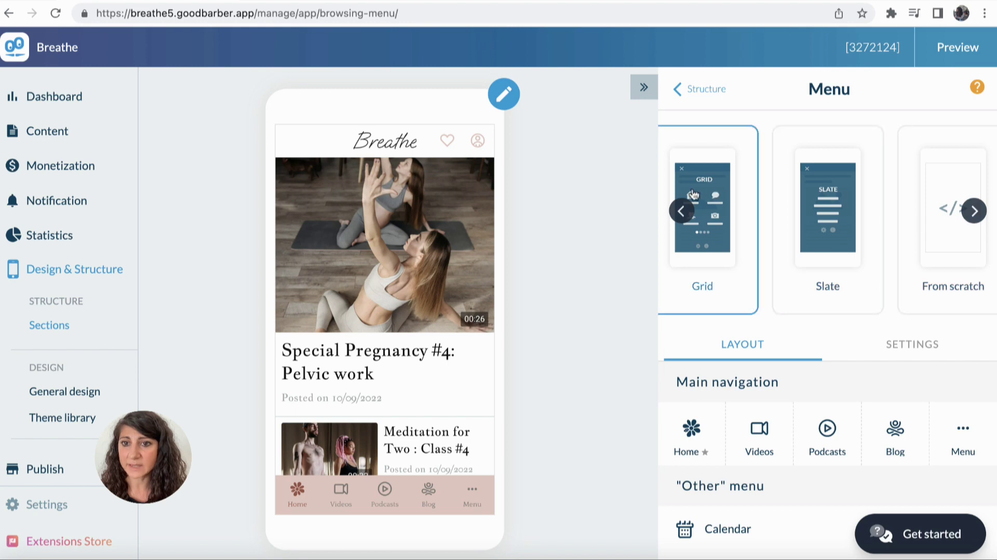
left_click(681, 211)
left_click(681, 211)
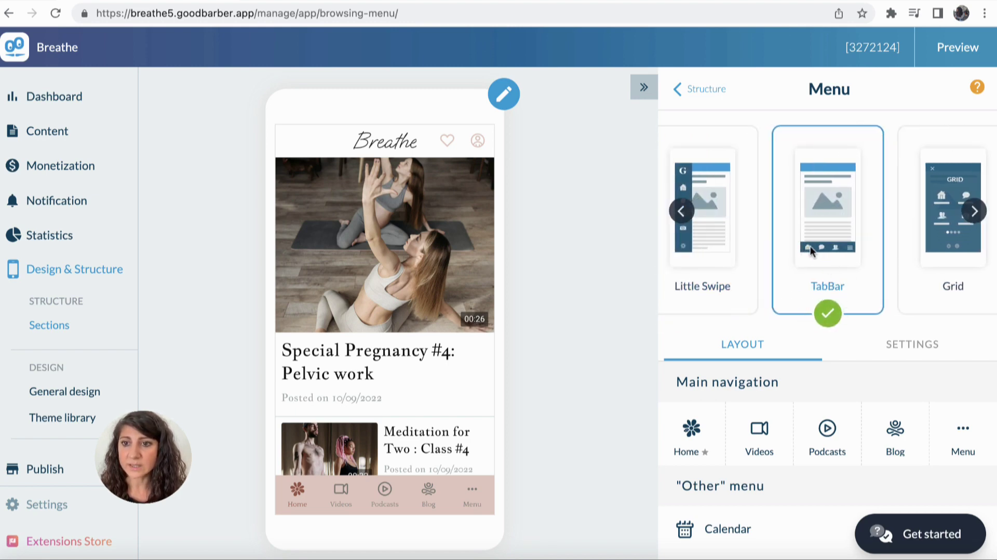
left_click(682, 211)
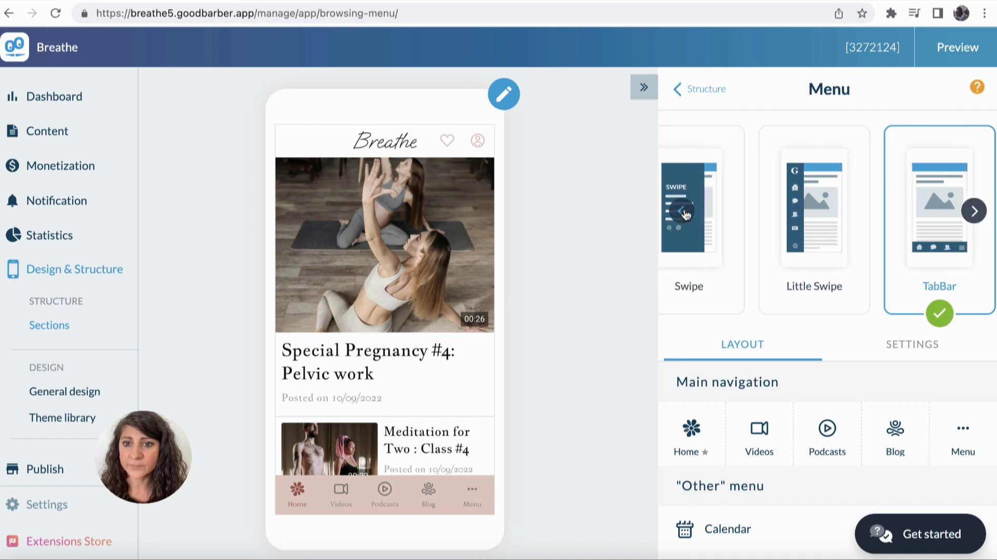
left_click(703, 242)
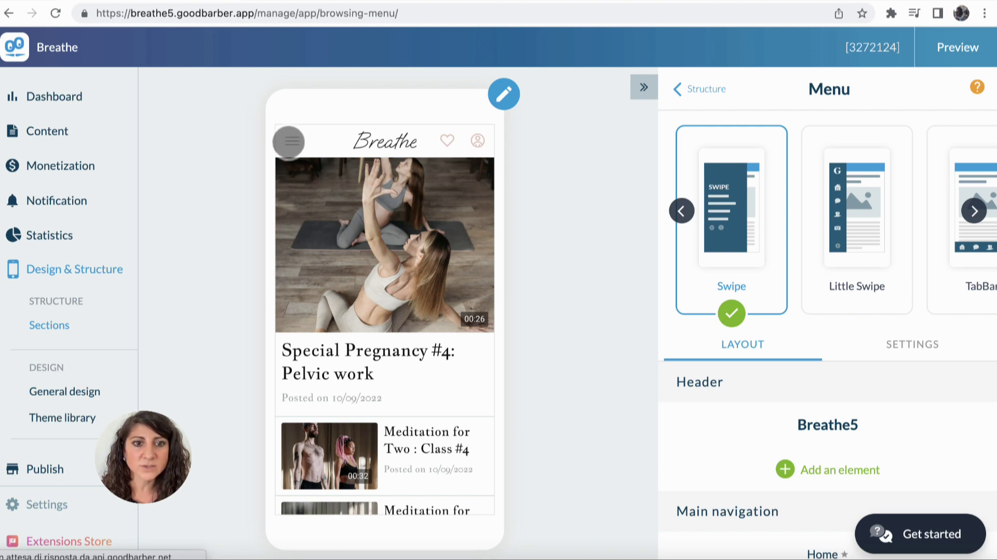
left_click(289, 141)
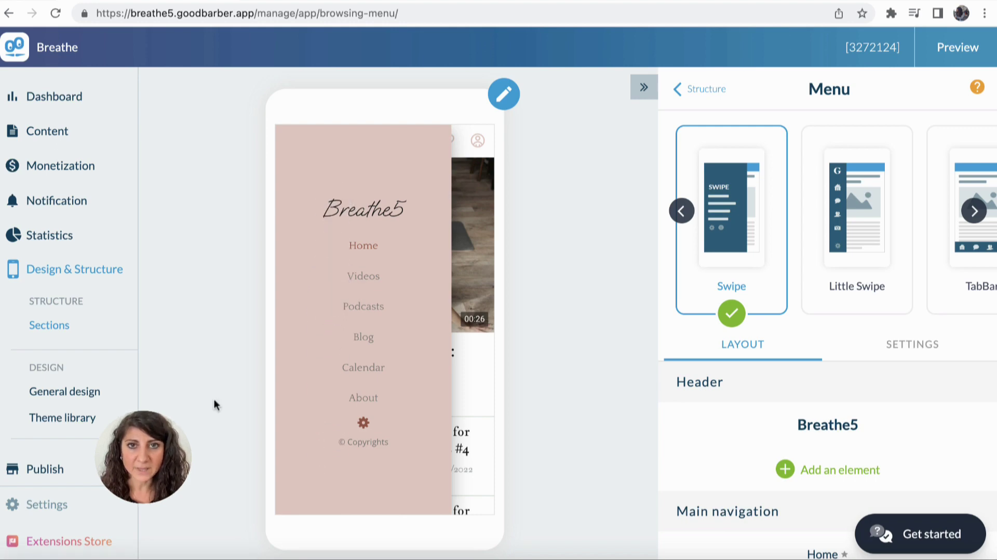
Step: Move Podcasts above Videos in the main navigation of the Swipe menu
scroll(813, 336, "down", 1)
scroll(814, 336, "down", 2)
scroll(813, 337, "down", 1)
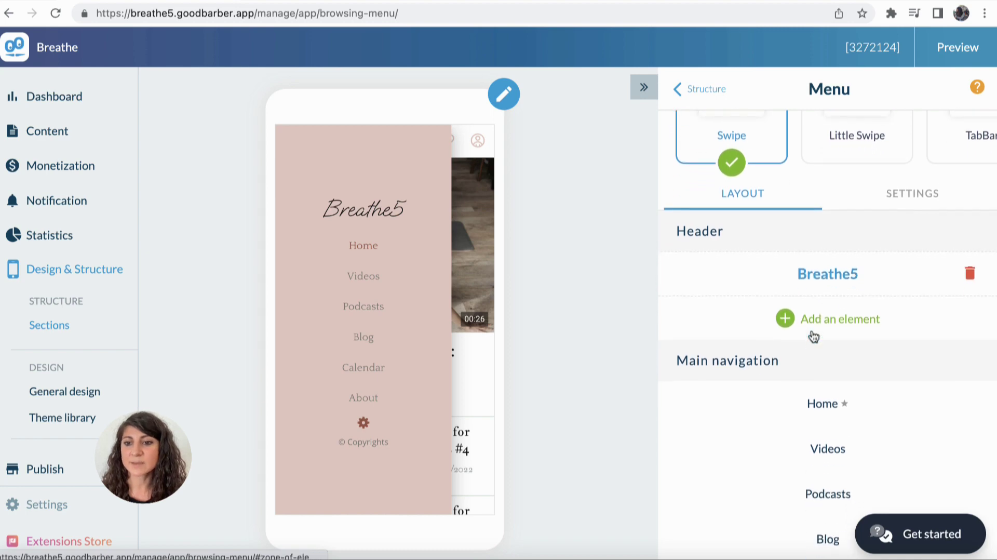
scroll(813, 337, "down", 1)
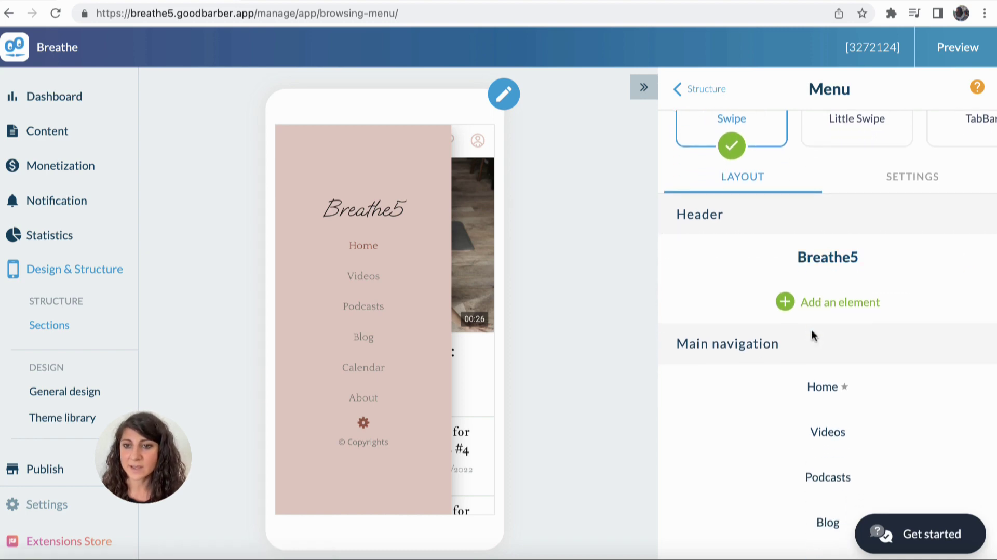
scroll(812, 330, "down", 1)
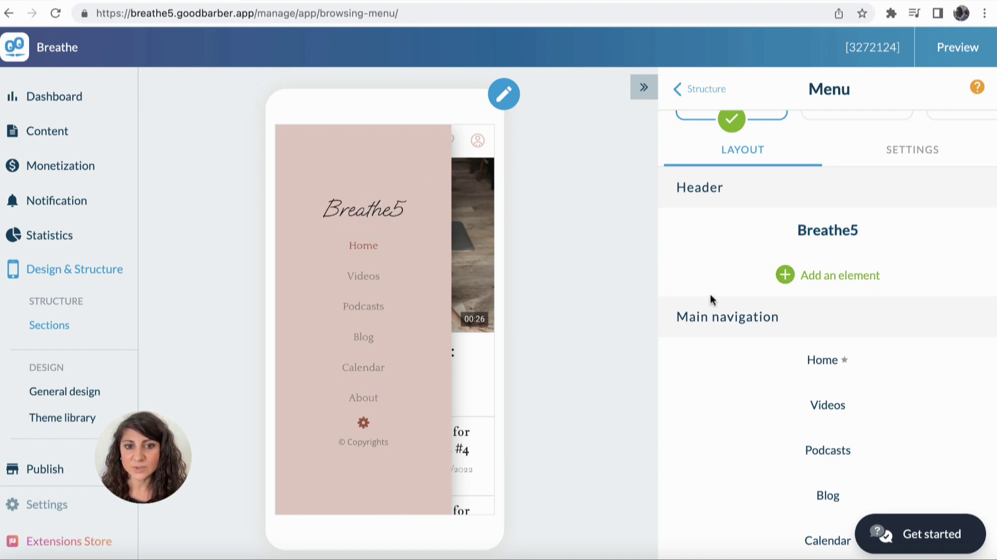
scroll(773, 389, "down", 1)
scroll(773, 390, "down", 4)
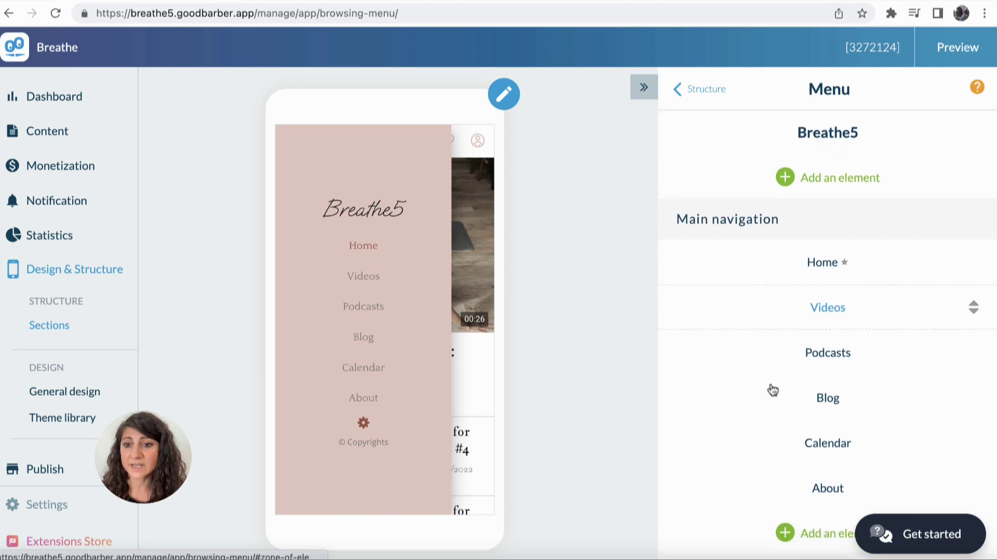
scroll(773, 390, "down", 1)
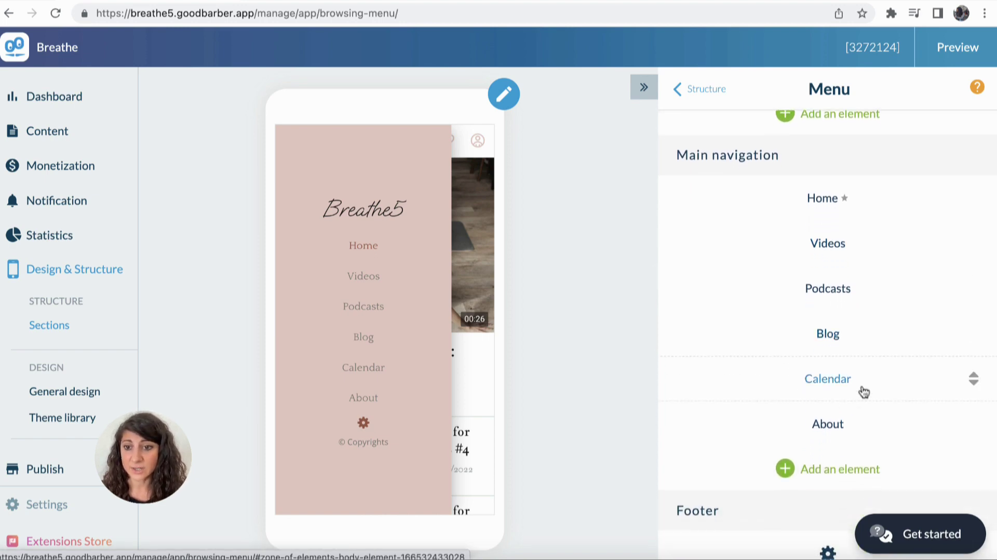
left_click_drag(840, 291, 834, 248)
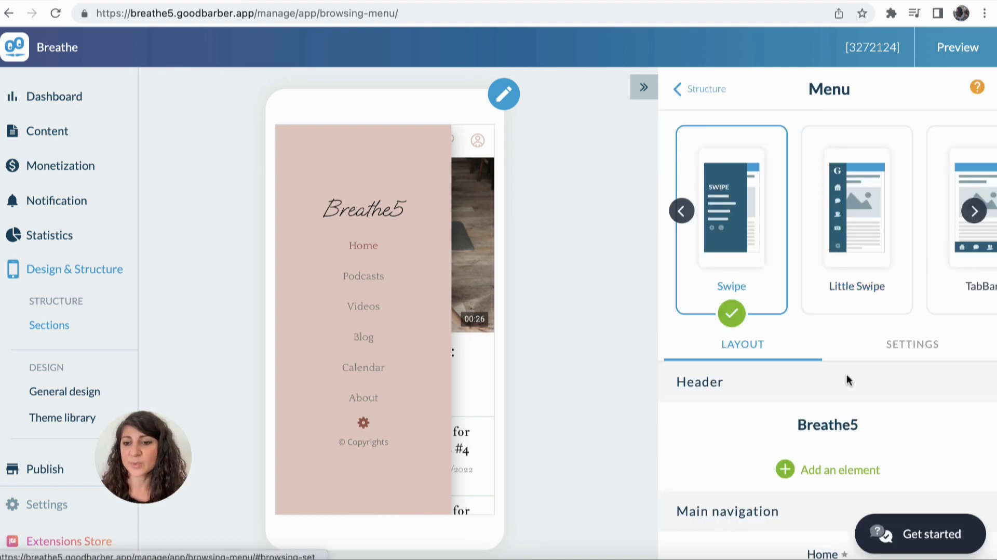
scroll(850, 396, "down", 8)
scroll(852, 397, "up", 5)
scroll(850, 394, "up", 3)
scroll(850, 394, "down", 3)
scroll(852, 396, "down", 4)
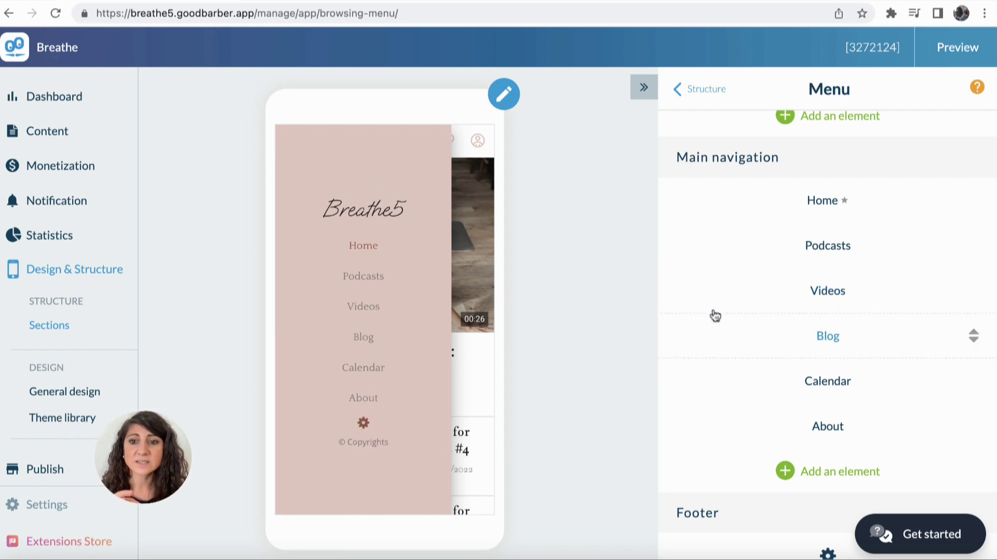
Step: In the app's sections, rename the Podcasts section "Find calm", save it and open it from the menu in the phone preview
left_click(692, 94)
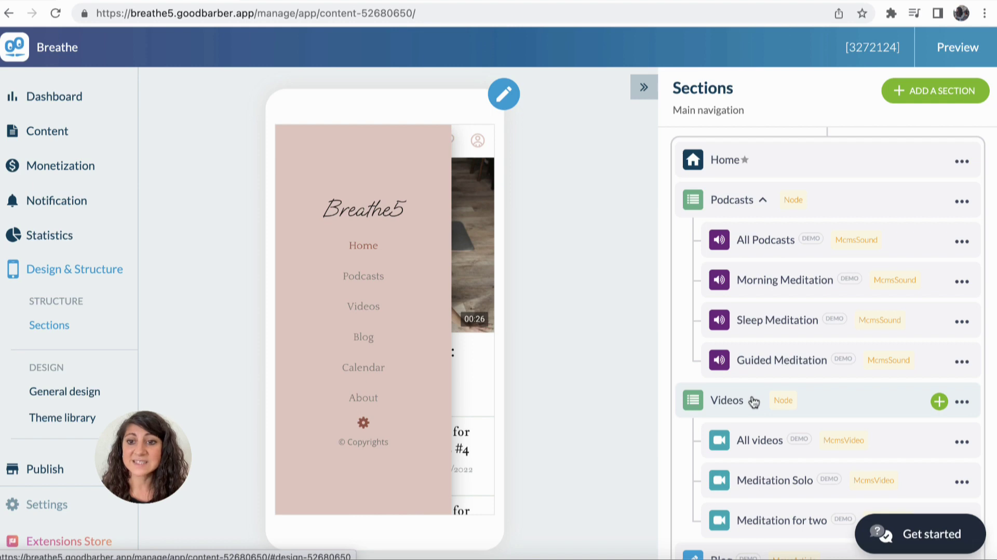
scroll(726, 218, "down", 1)
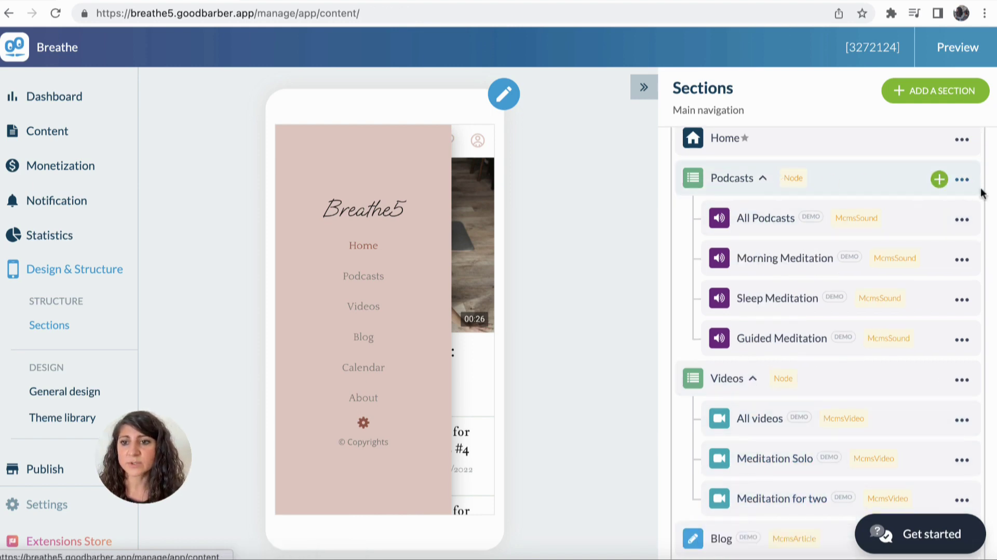
left_click(964, 181)
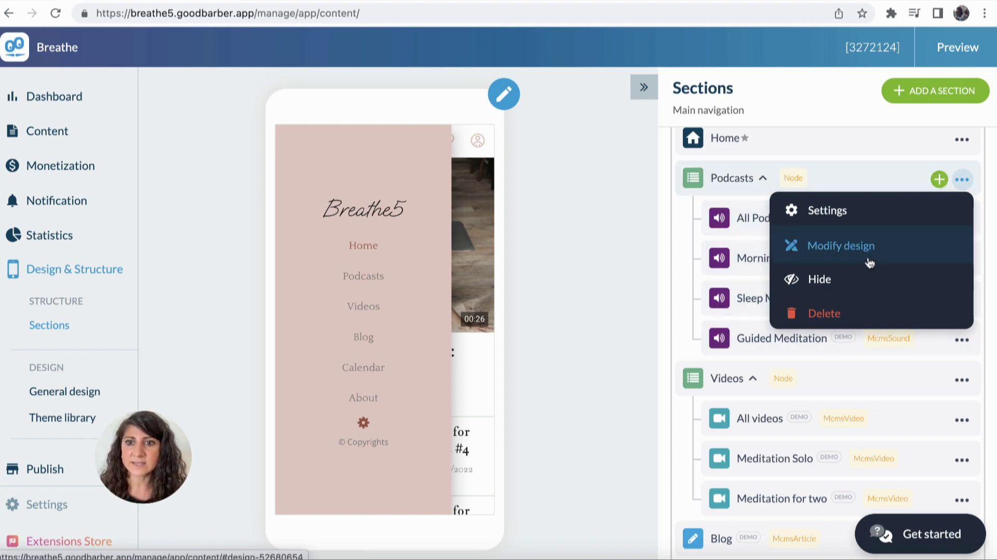
left_click(874, 214)
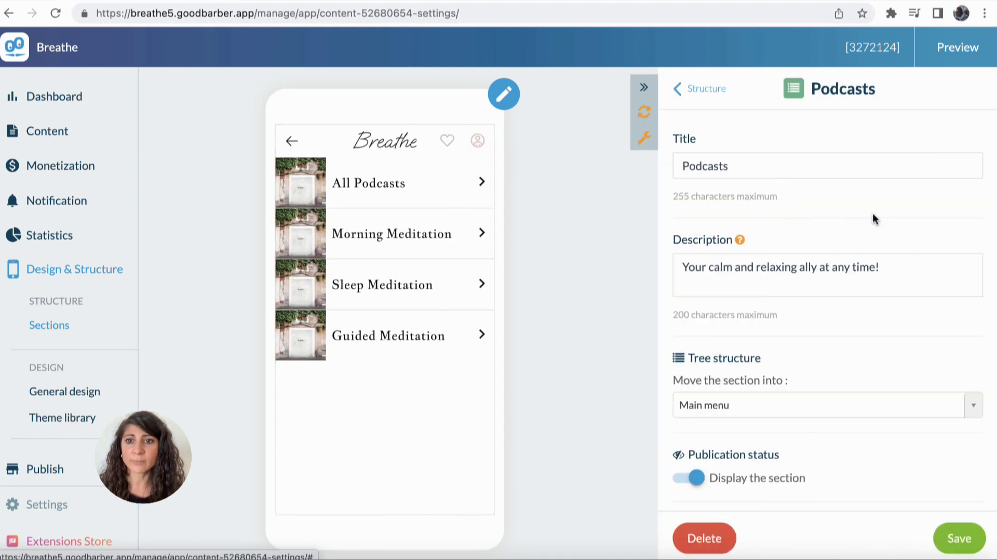
double_click(704, 167)
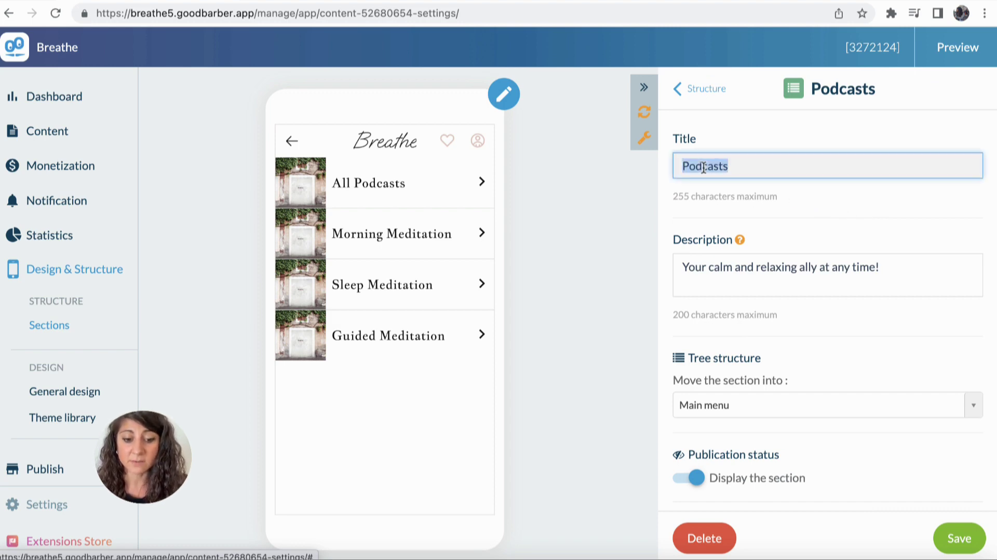
key("BackSpace")
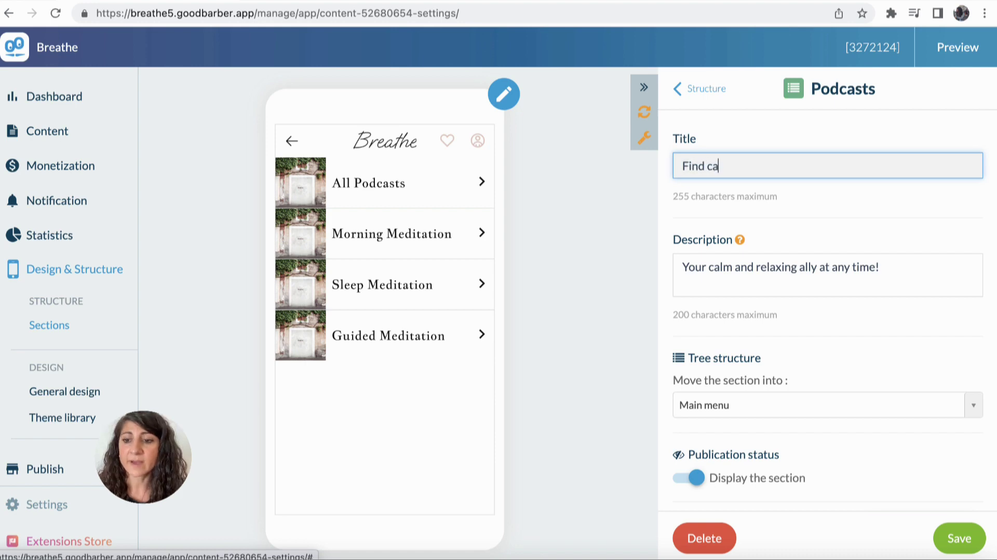
left_click(958, 539)
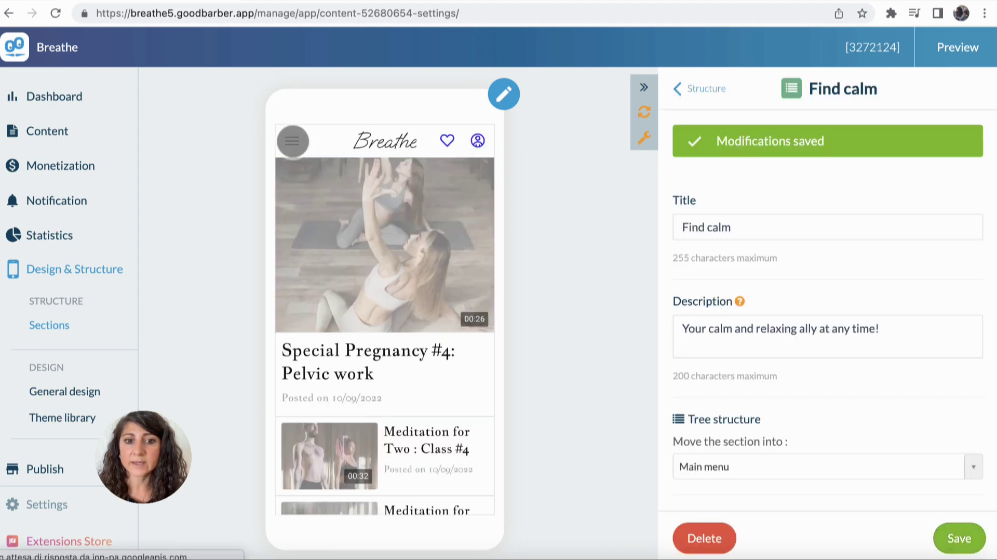
left_click(293, 141)
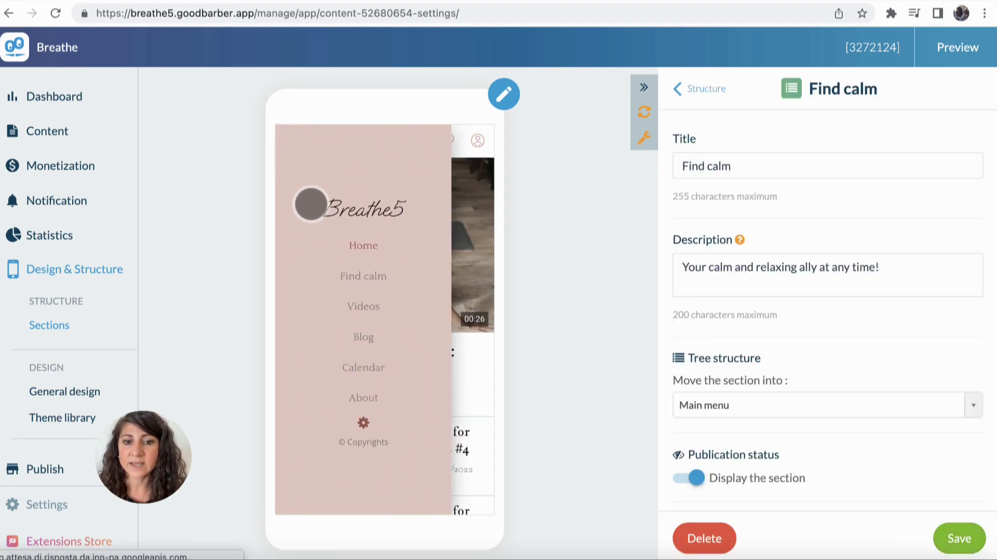
left_click(398, 283)
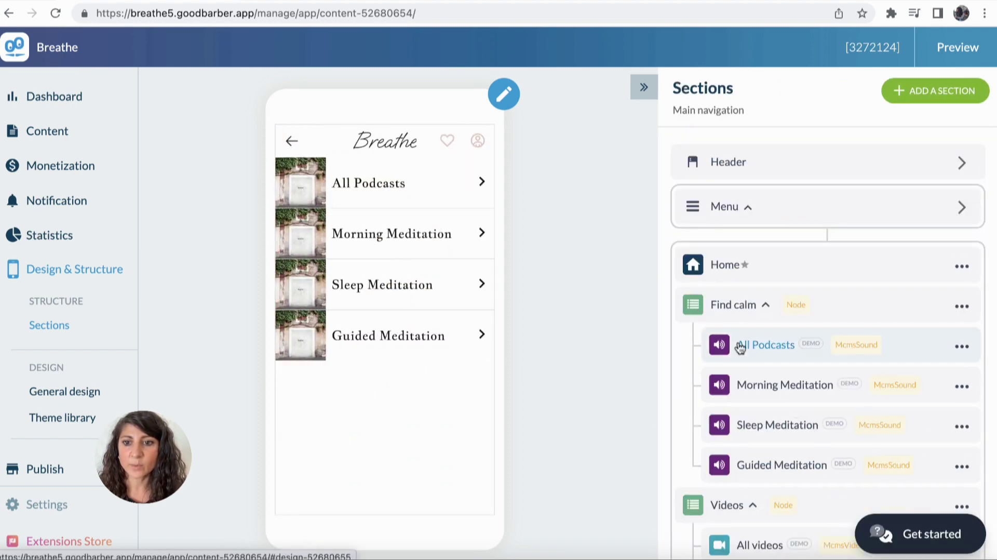
Step: Rename the Videos section "Find focus", save it and return to the list of sections
scroll(740, 348, "down", 5)
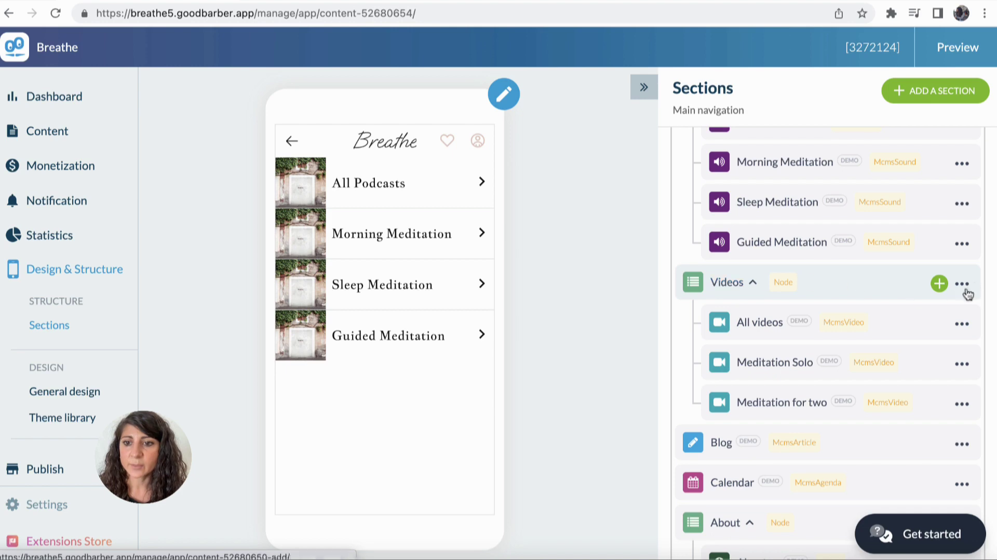
left_click(963, 291)
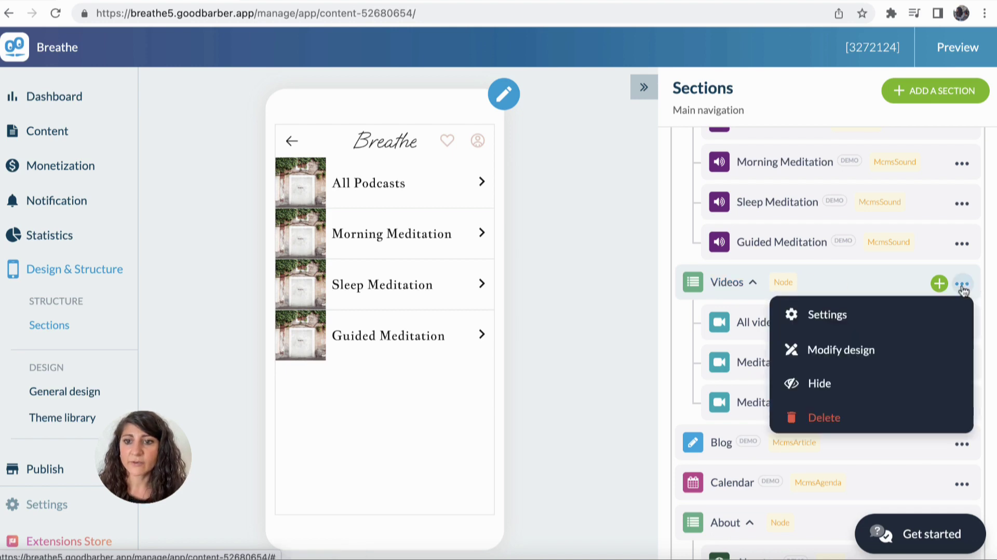
left_click(911, 314)
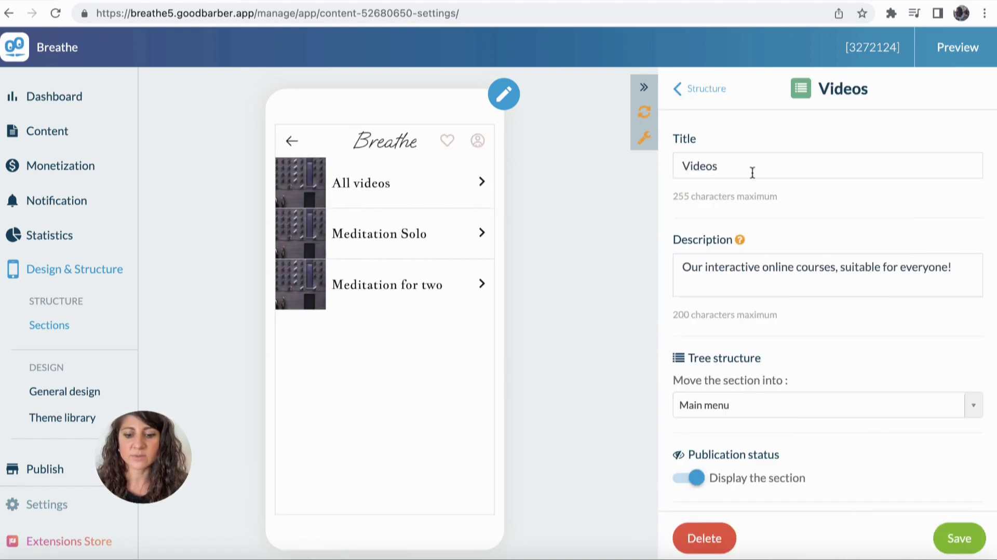
double_click(749, 169)
type("Find f")
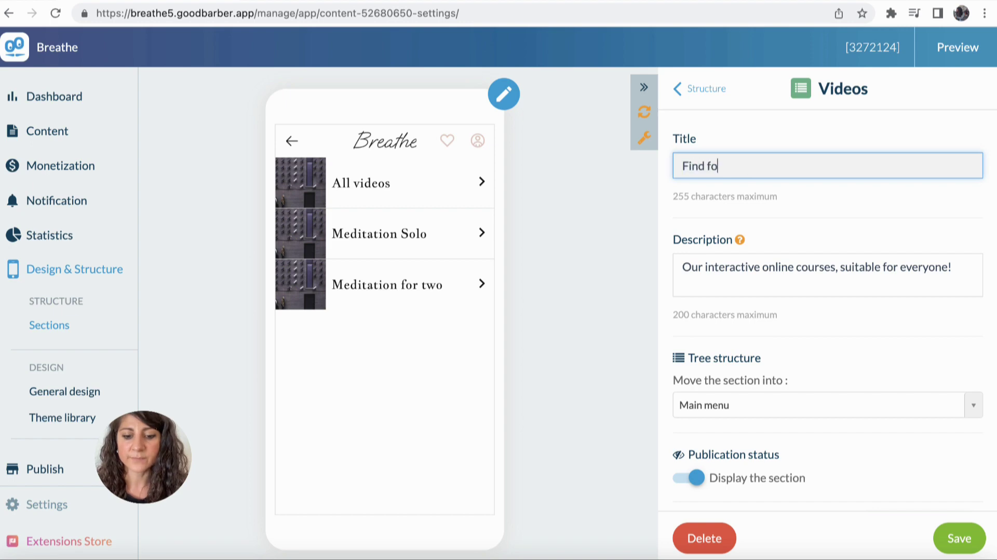
left_click(959, 538)
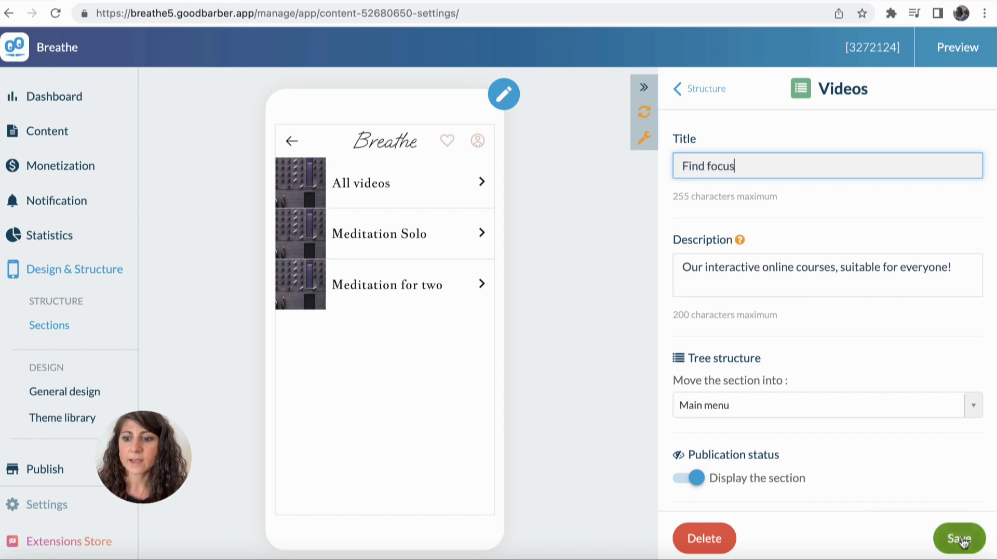
left_click(679, 95)
scroll(795, 299, "down", 1)
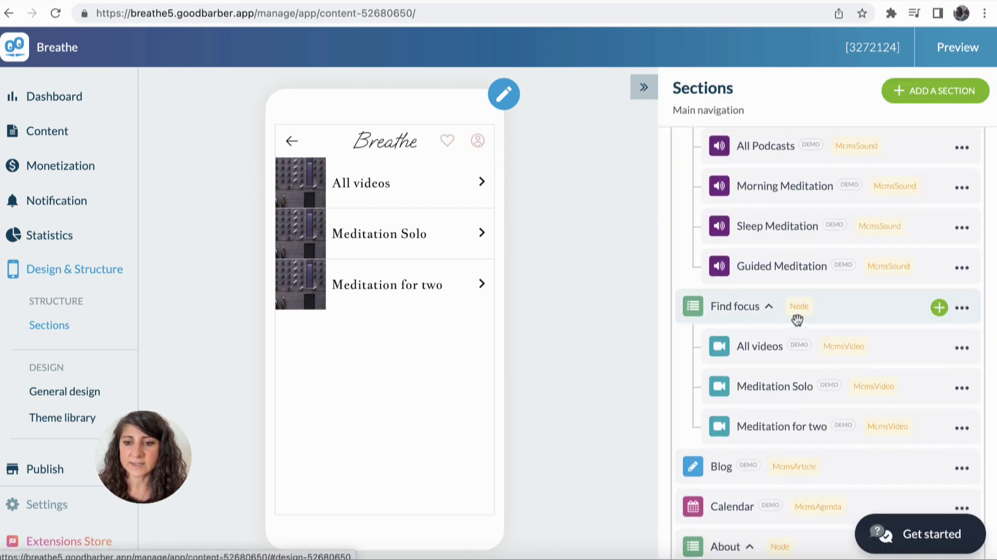
Step: Add a Menu section named "For kids" to the Main menu and open the app's menu in the phone preview
left_click(936, 102)
left_click(937, 102)
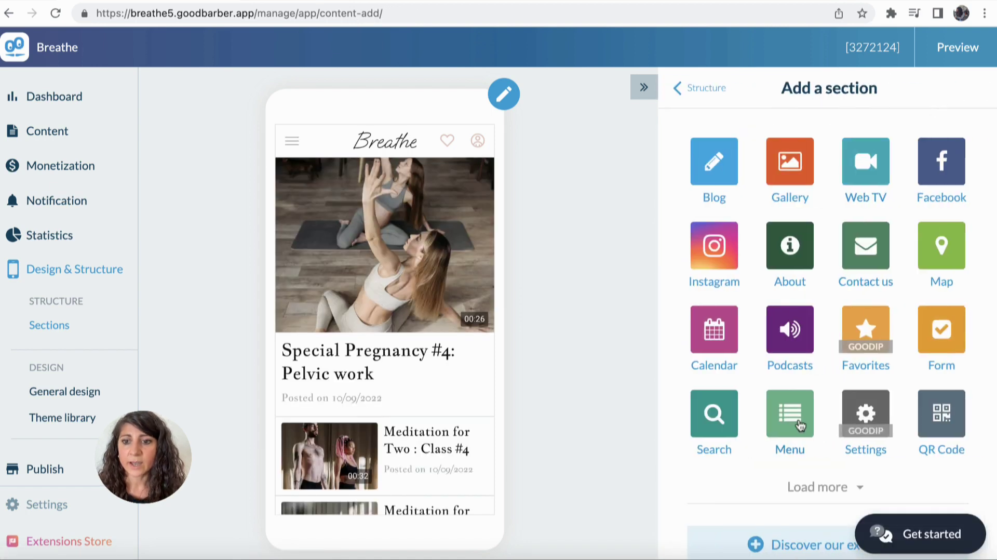
left_click(800, 425)
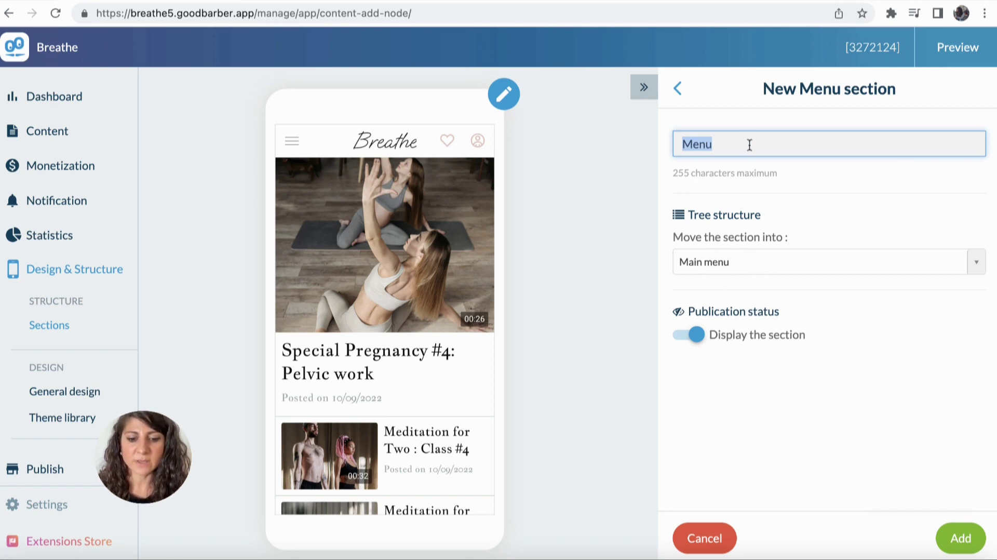
type("For kids")
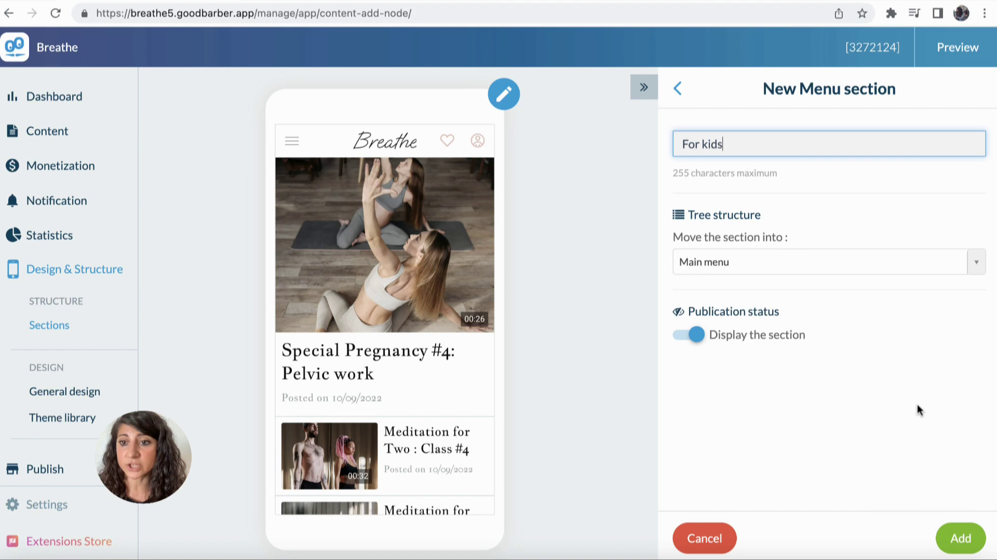
left_click(960, 538)
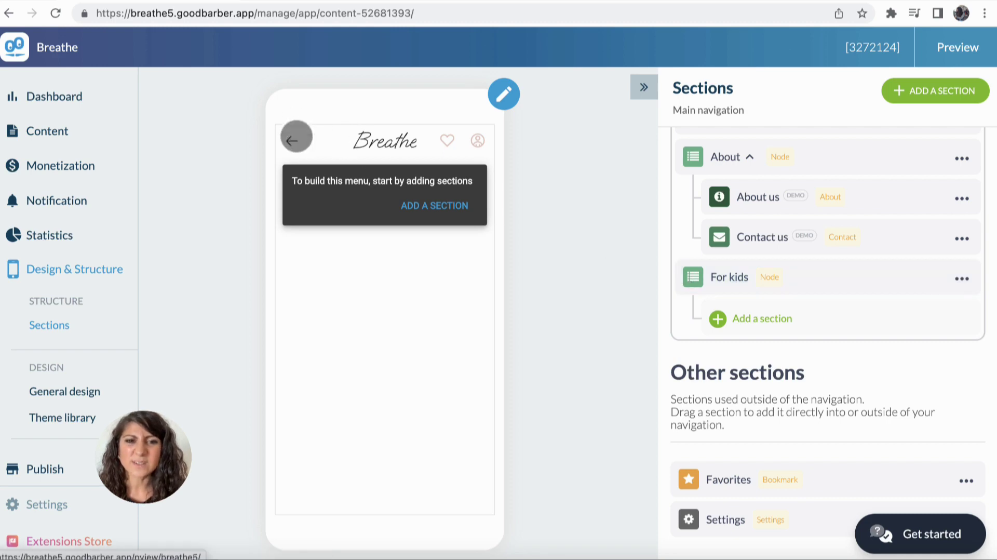
left_click(295, 140)
left_click(291, 141)
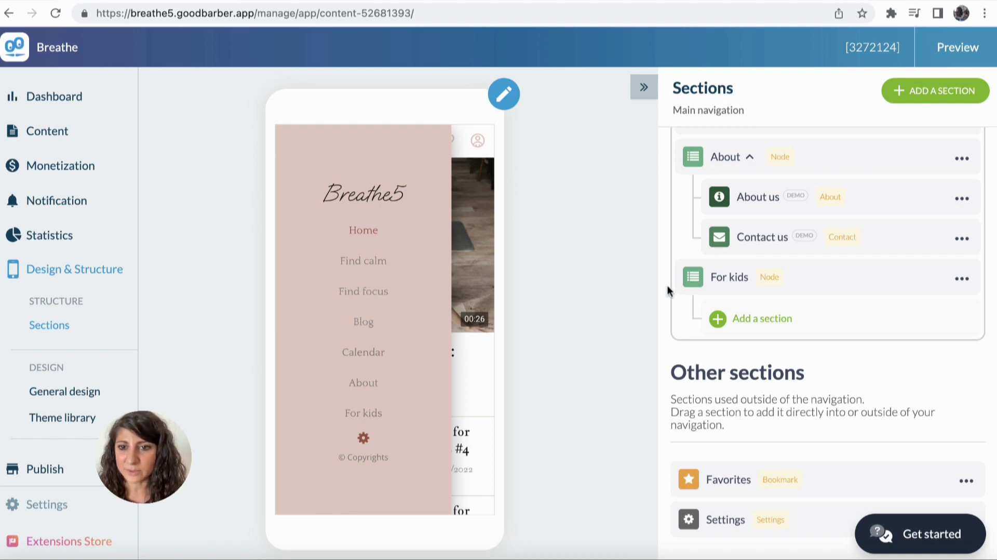
Step: Move the For kids section between Find focus and Blog in the main navigation and open the menu in the phone preview
scroll(765, 271, "up", 2)
scroll(766, 270, "up", 1)
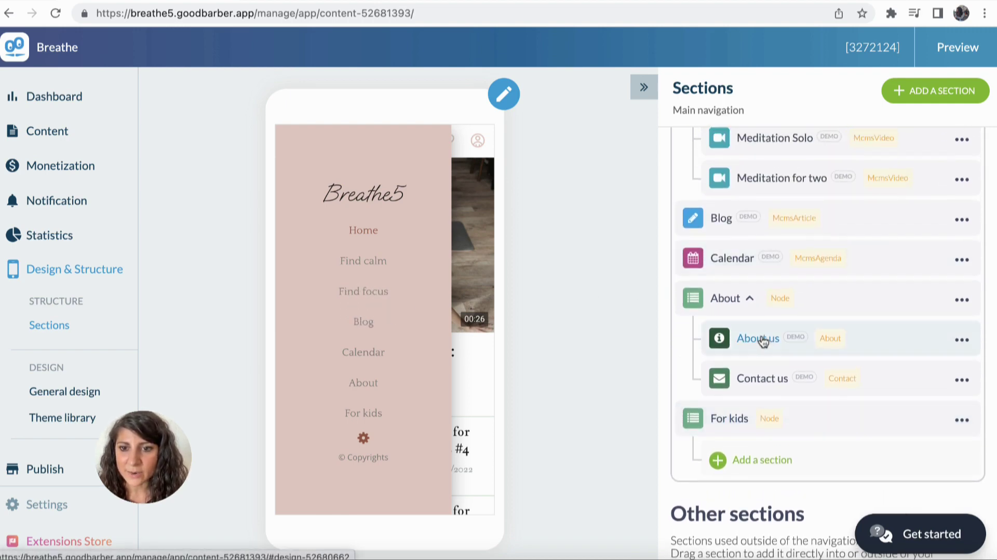
left_click_drag(691, 432, 701, 218)
scroll(704, 219, "up", 4)
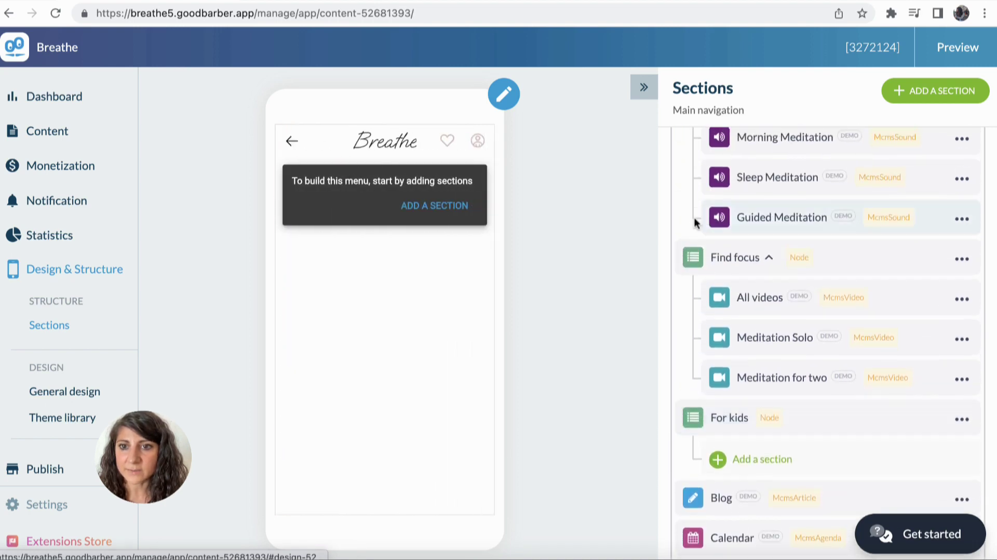
left_click(293, 141)
left_click(294, 143)
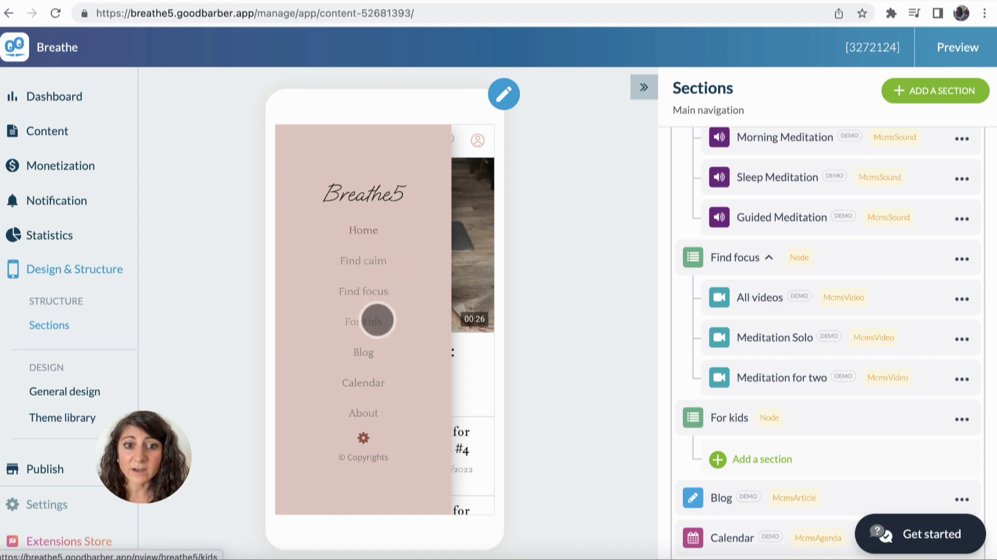
Step: Hide the Blog section from the main navigation and check its available options under Other sections
scroll(837, 308, "down", 2)
scroll(836, 308, "down", 2)
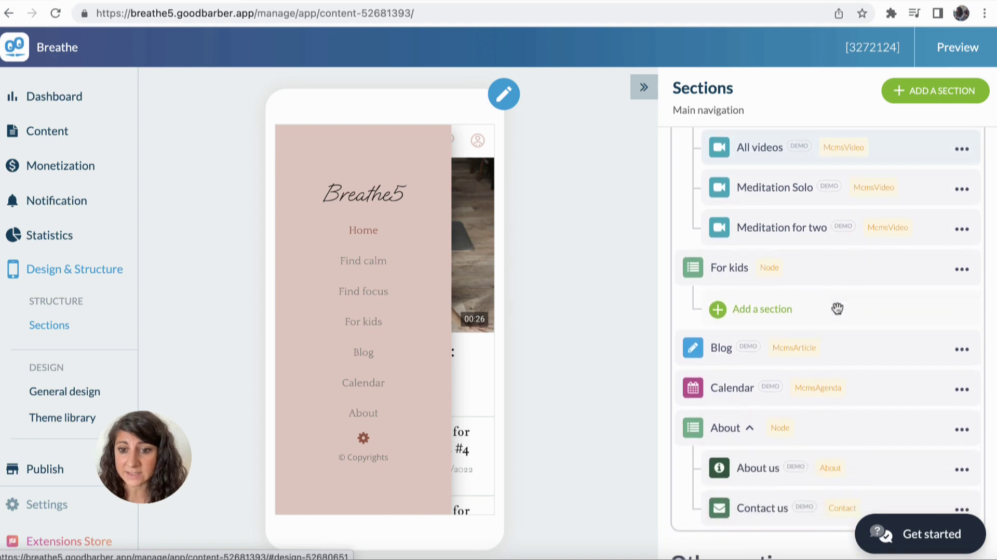
left_click(962, 348)
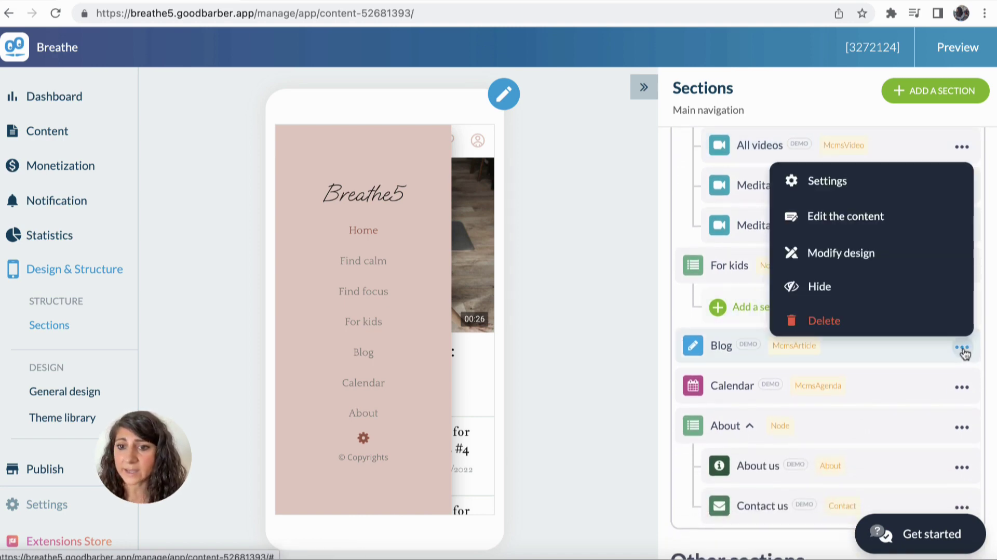
left_click(856, 292)
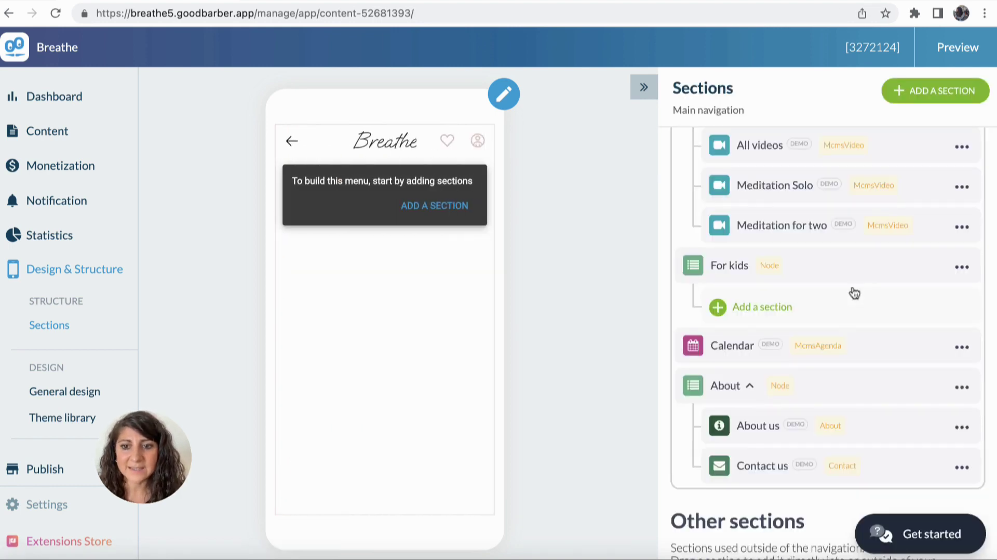
scroll(829, 249, "down", 1)
scroll(830, 248, "down", 6)
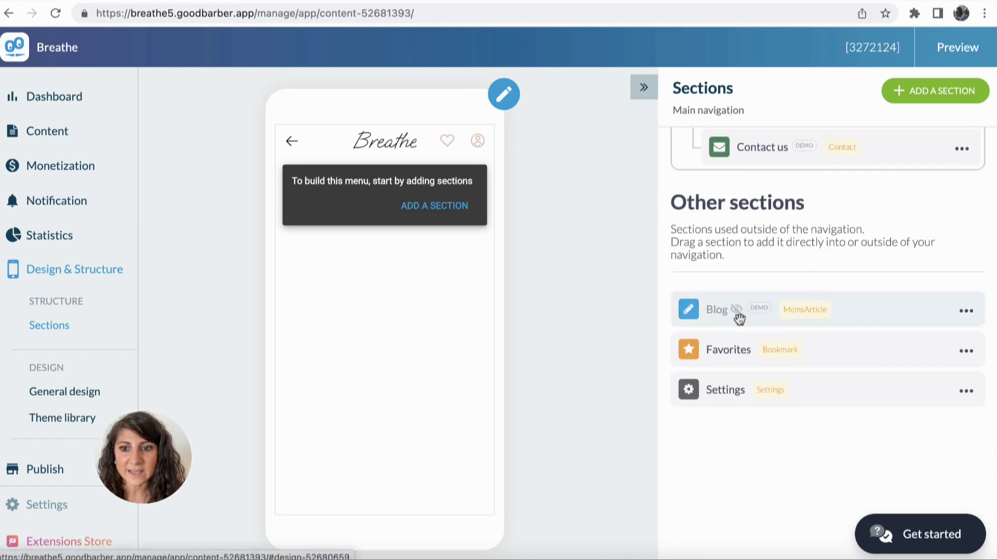
left_click(967, 313)
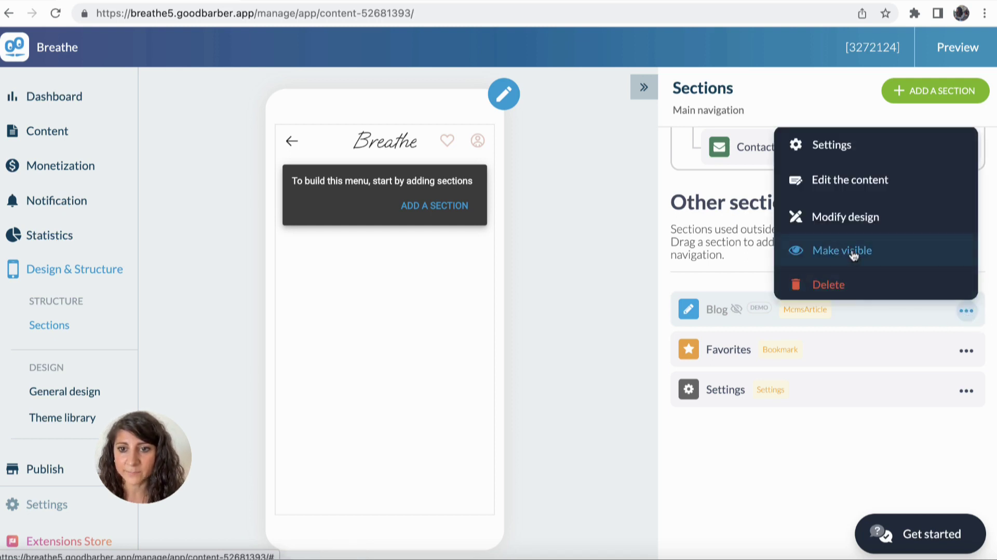
left_click(659, 264)
Step: Hide the Calendar section from the main navigation and open the menu in the phone preview
scroll(659, 264, "up", 5)
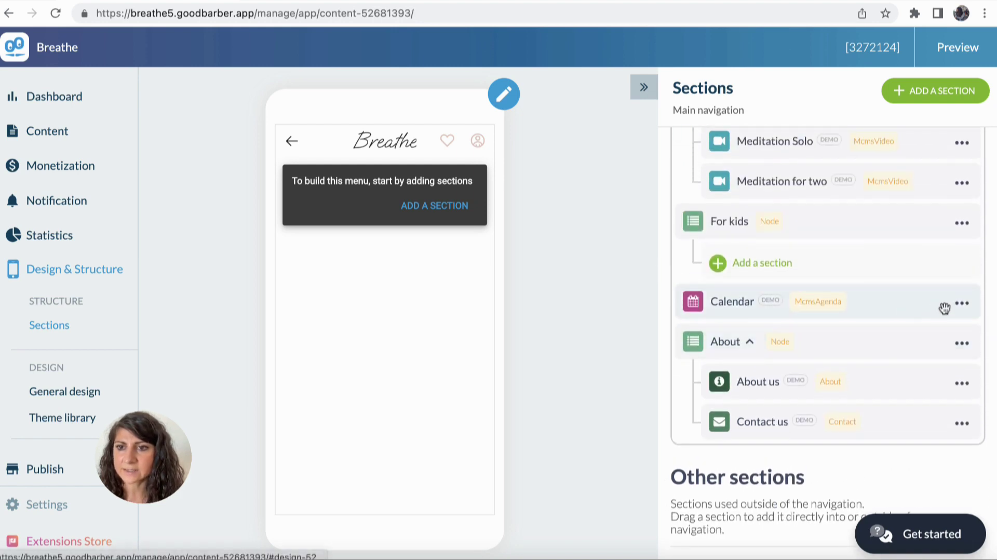
left_click(963, 303)
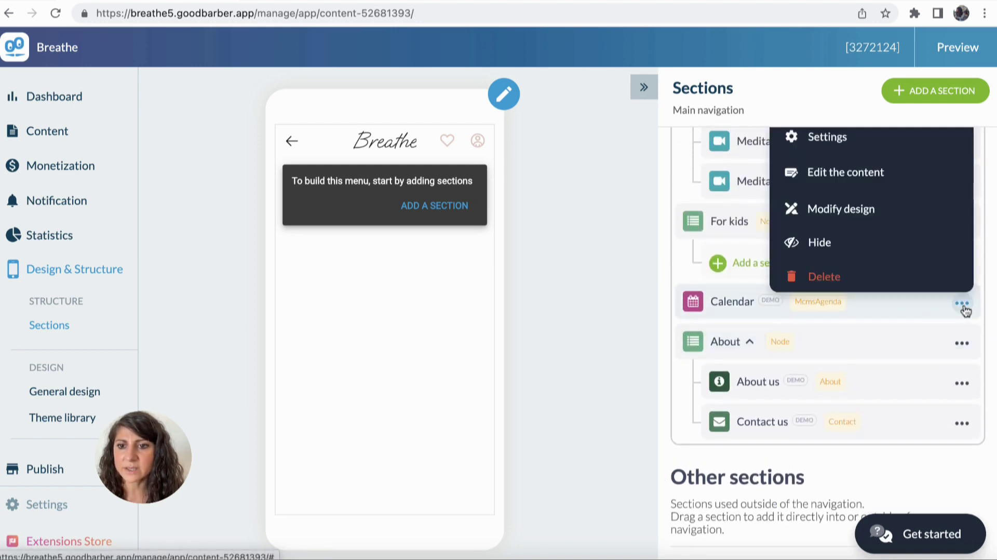
left_click(830, 243)
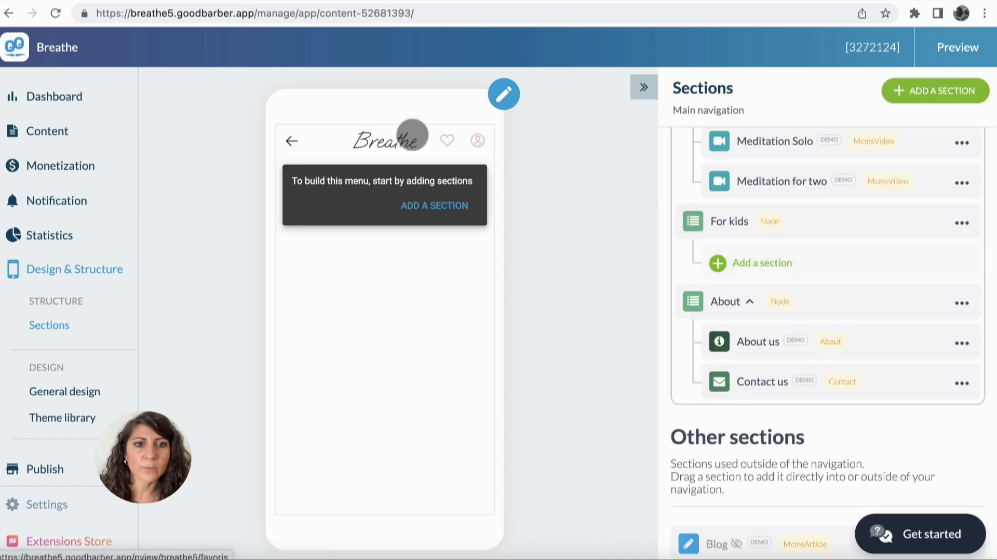
left_click(298, 141)
left_click(298, 142)
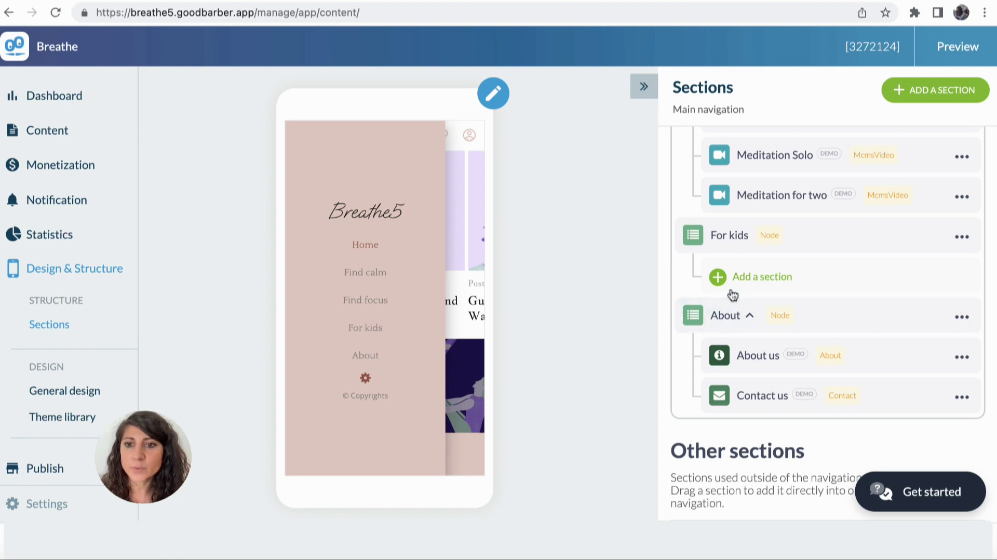
Step: Add a Blog section named "Mindfulness" inside the For kids menu section
left_click(718, 276)
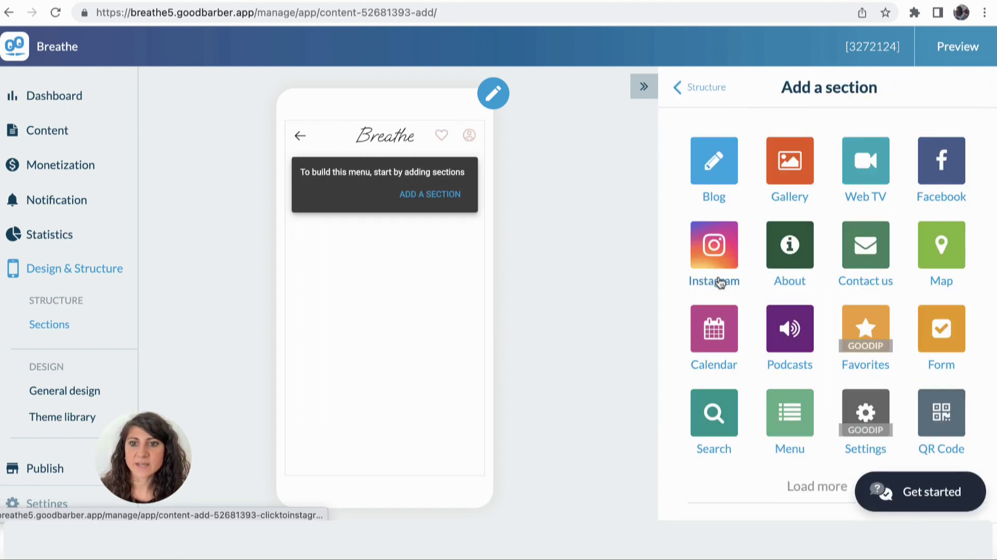
left_click(717, 162)
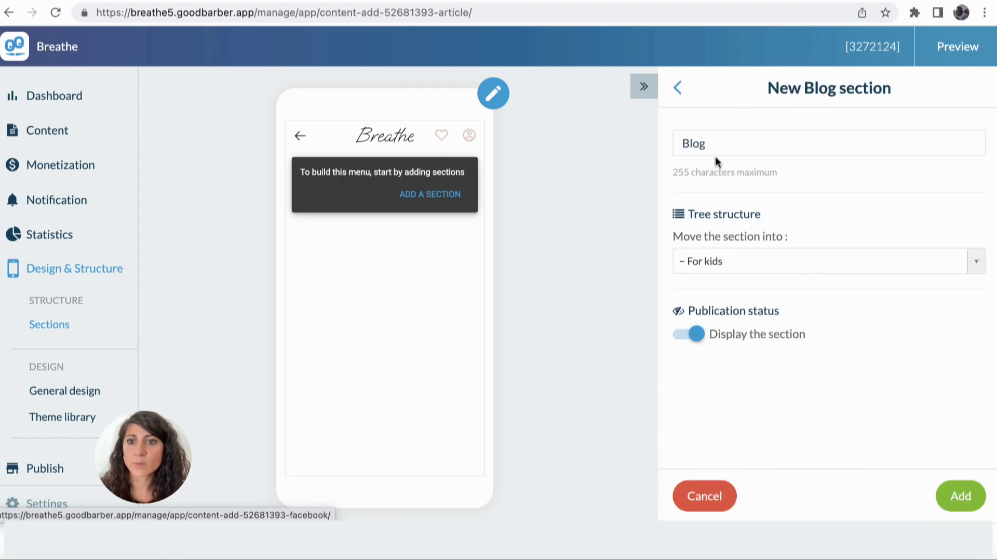
double_click(713, 142)
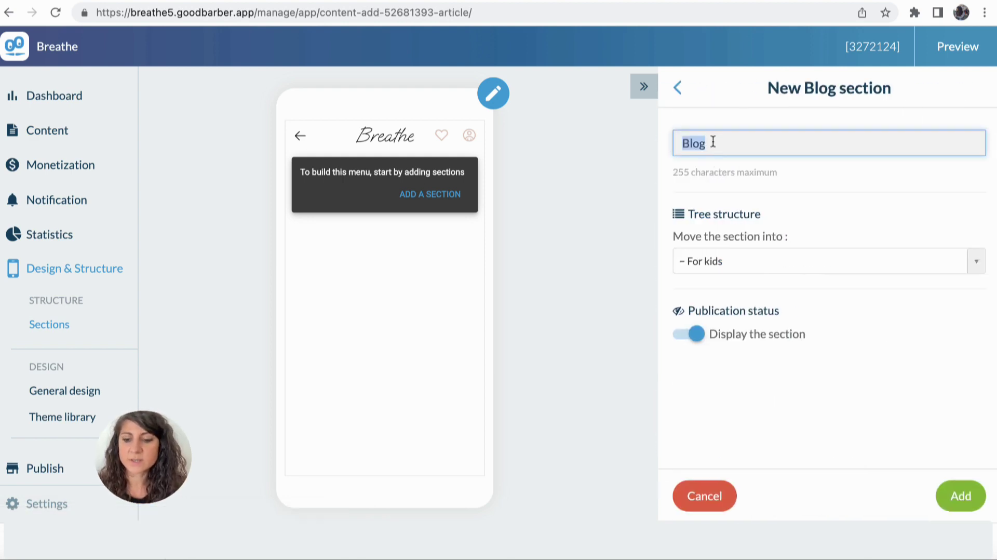
type("Mindfulness")
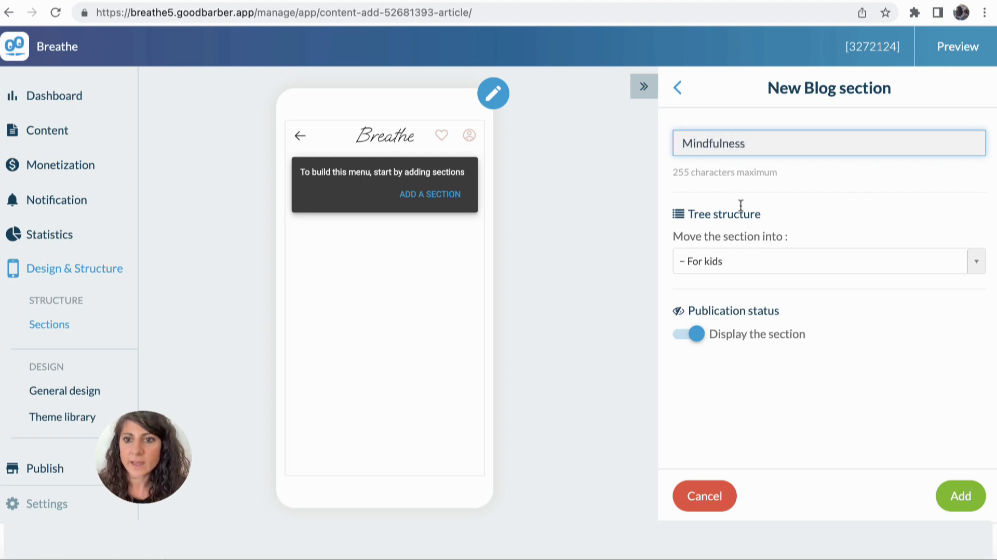
left_click(965, 498)
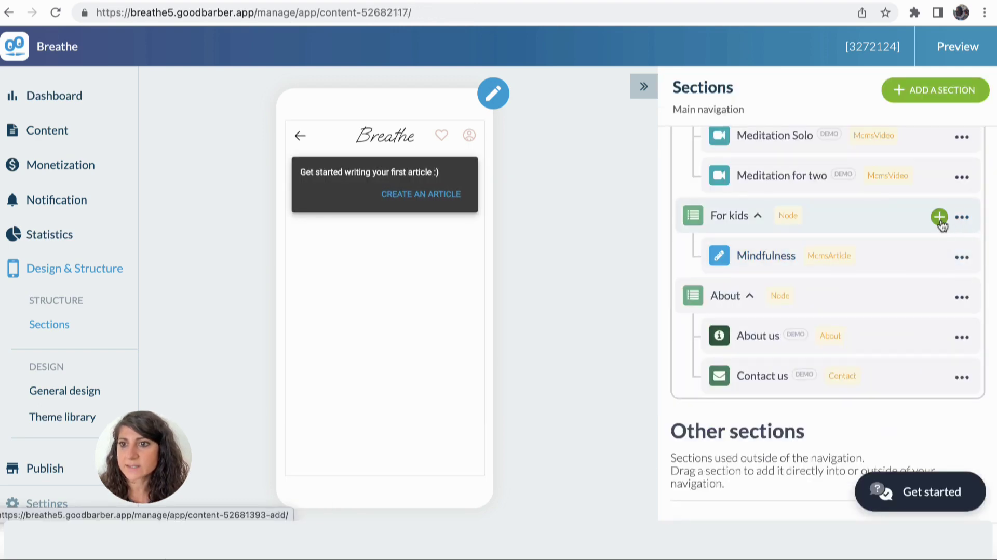
Step: Add a Podcasts section named "Sleep well" inside the For kids menu section
left_click(938, 216)
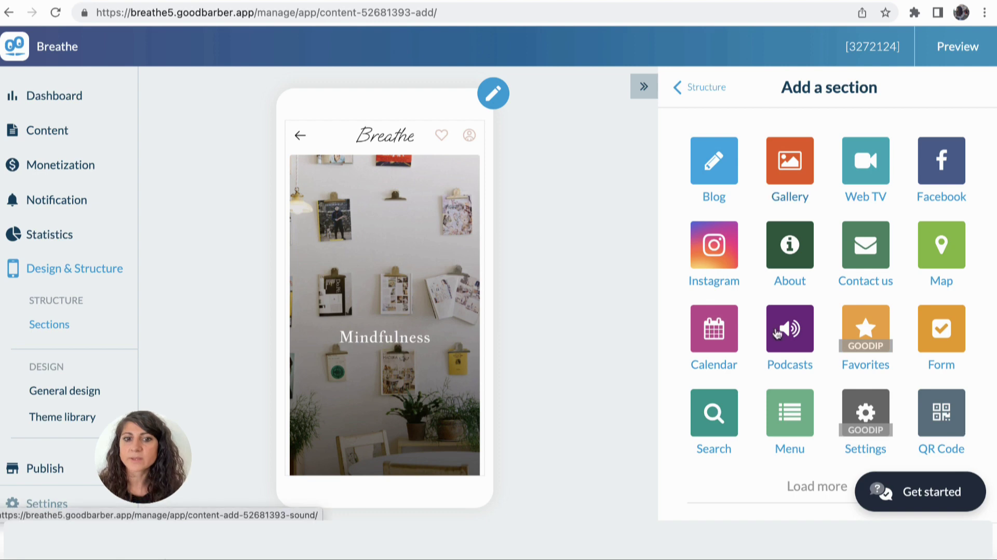
left_click(777, 331)
double_click(752, 155)
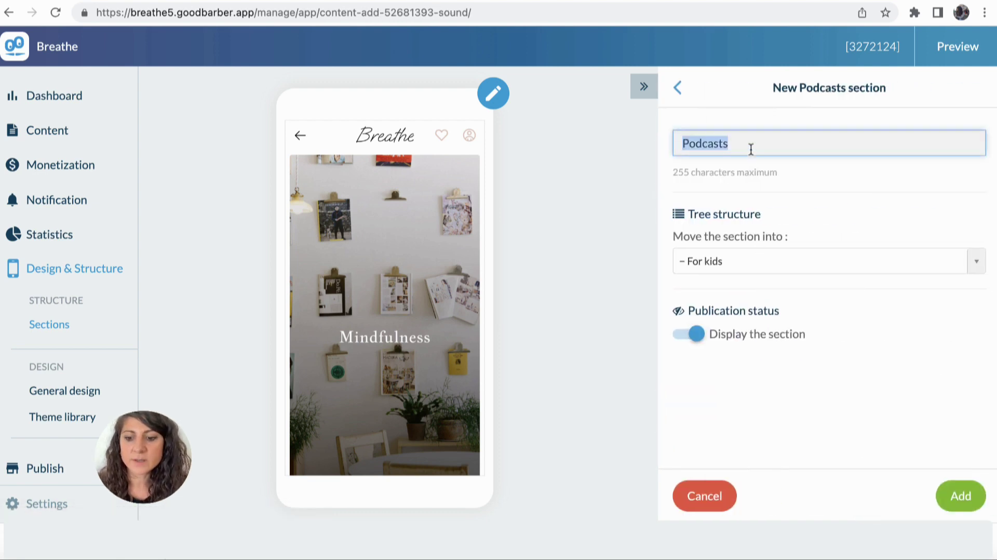
type("Sleep well")
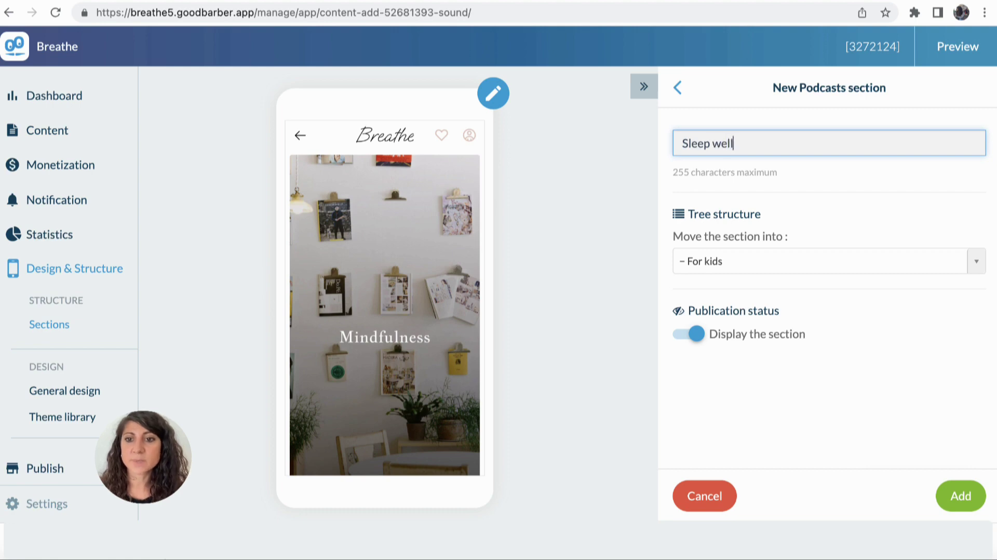
left_click(961, 494)
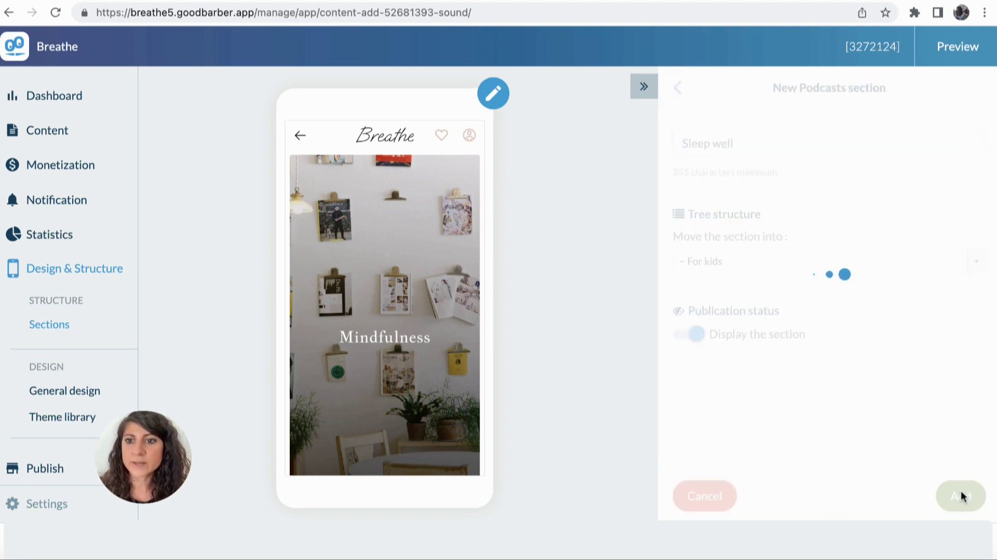
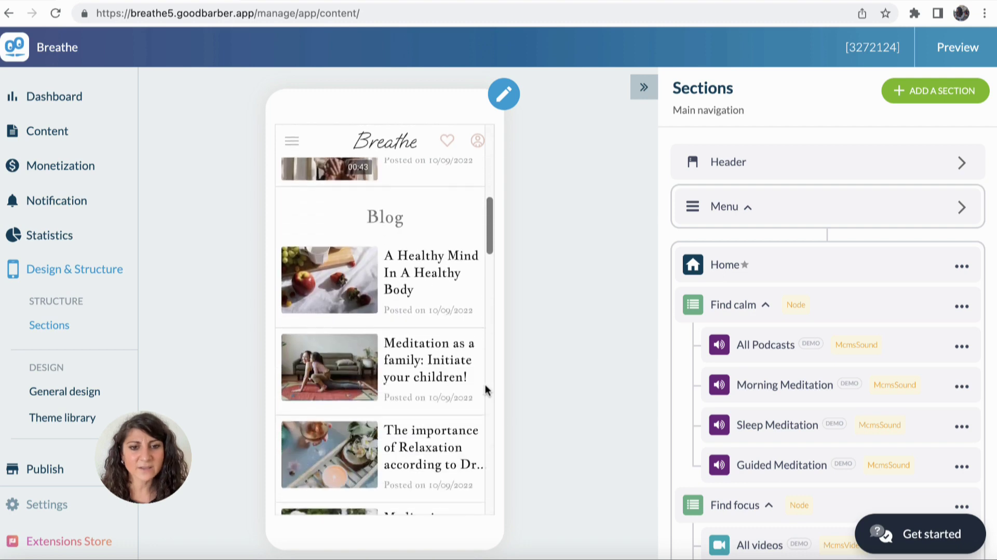
Step: Look through the home page's Blog, Podcasts and video content in the phone preview and return to its beginning
scroll(429, 349, "down", 5)
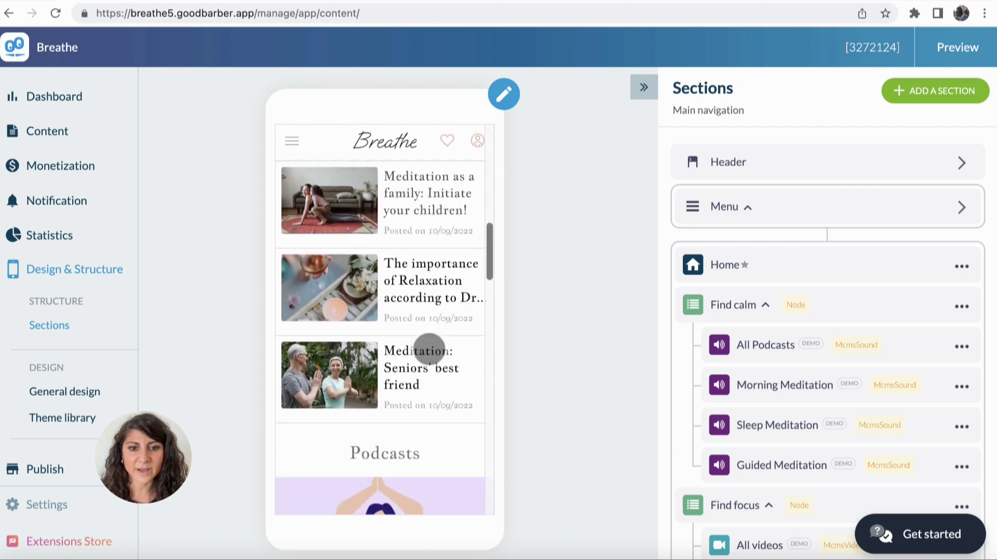
scroll(429, 349, "down", 5)
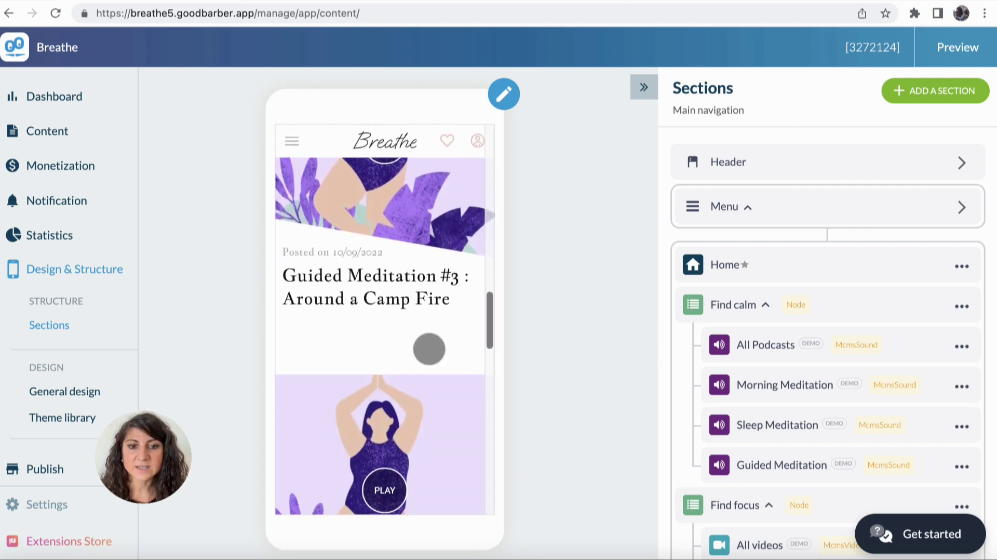
scroll(429, 349, "down", 3)
scroll(429, 349, "down", 2)
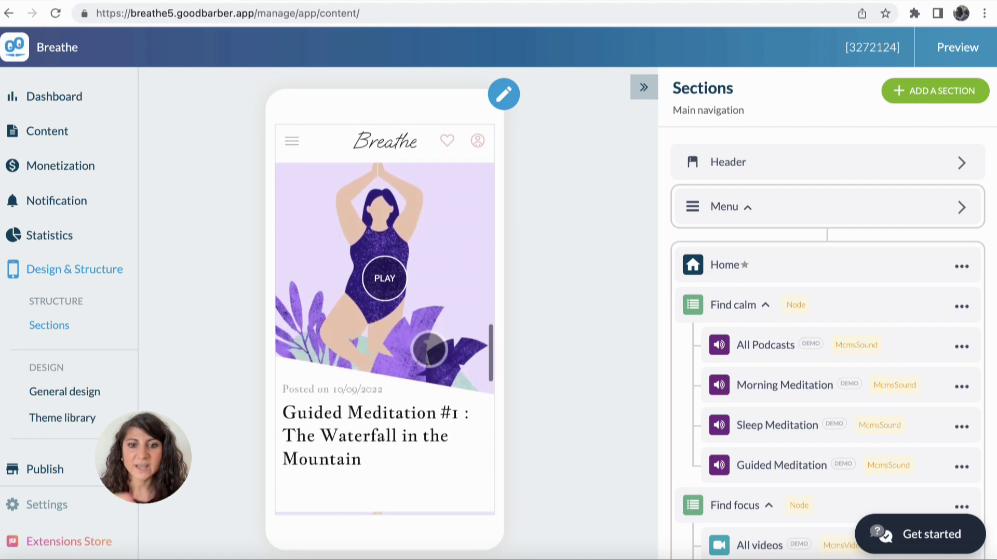
scroll(429, 349, "up", 10)
scroll(429, 349, "up", 8)
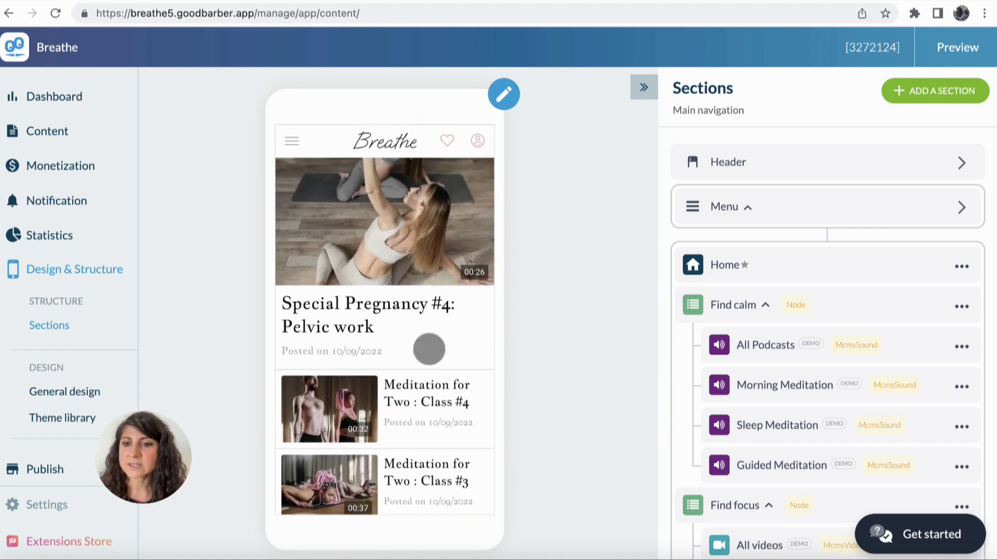
scroll(429, 349, "up", 1)
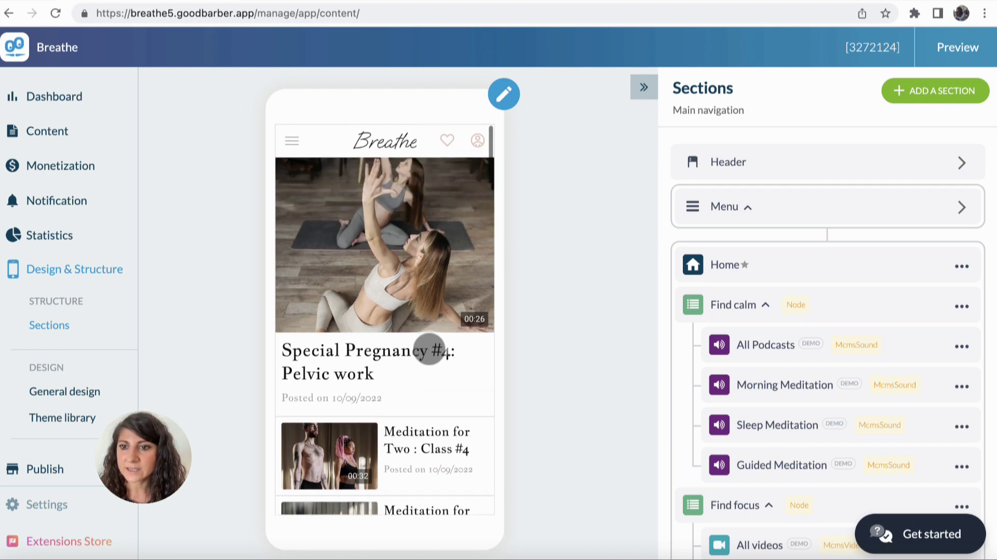
Step: Open the Home section and compare its widgets with the home page in the phone preview
left_click(831, 269)
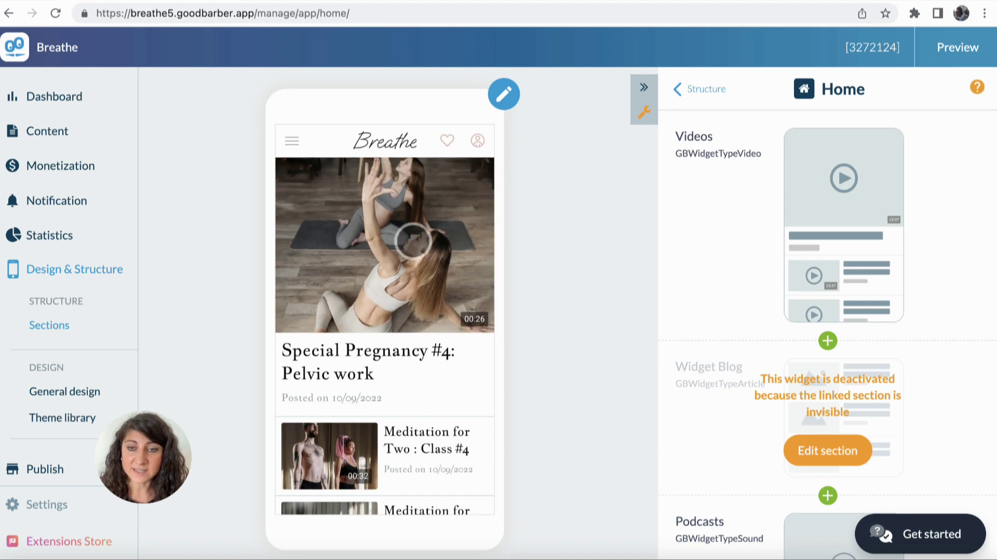
scroll(393, 240, "down", 2)
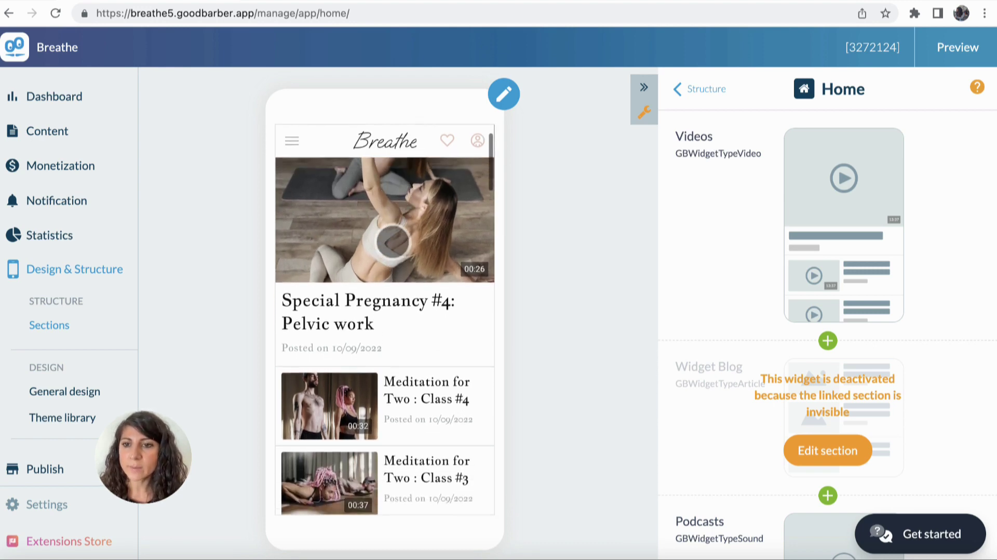
scroll(393, 241, "up", 2)
mouse_move(846, 210)
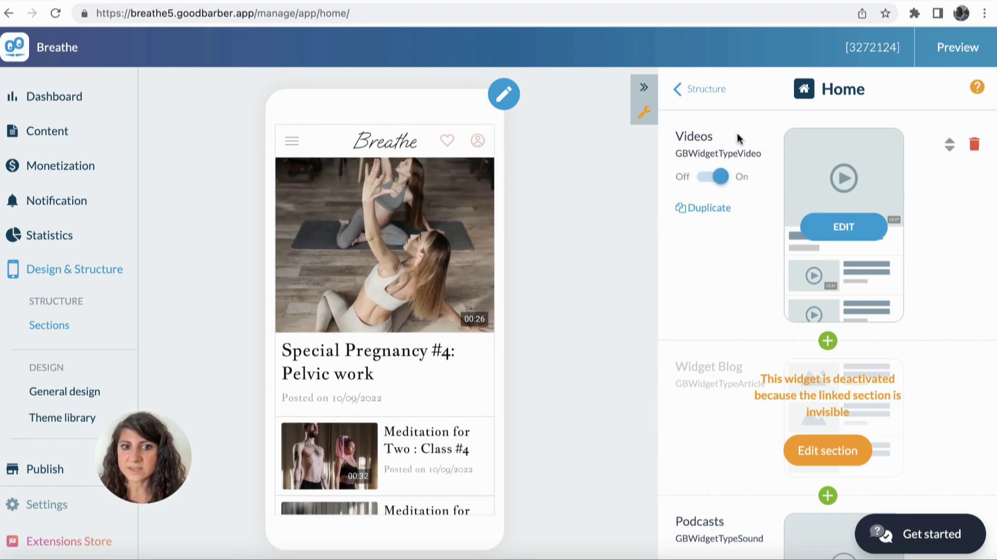
Step: Open the settings of the home page's Videos widget and switch its template to Classic
scroll(396, 328, "down", 2)
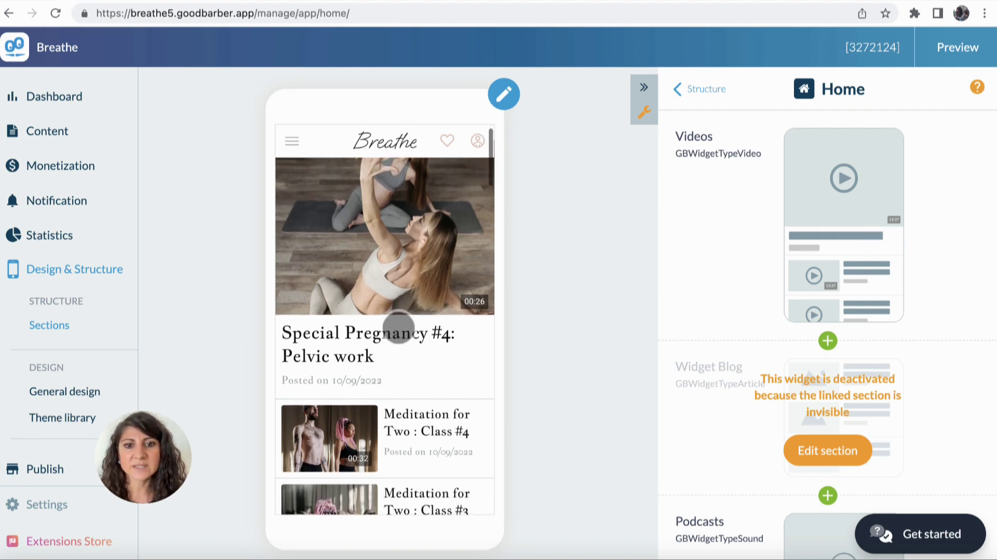
scroll(398, 329, "down", 2)
scroll(398, 329, "up", 4)
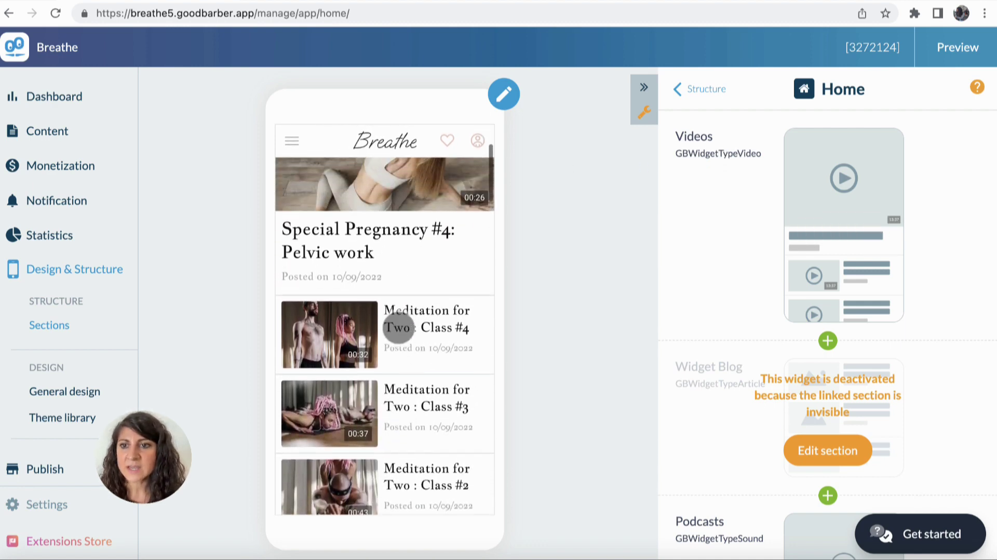
scroll(398, 328, "down", 2)
scroll(398, 319, "up", 3)
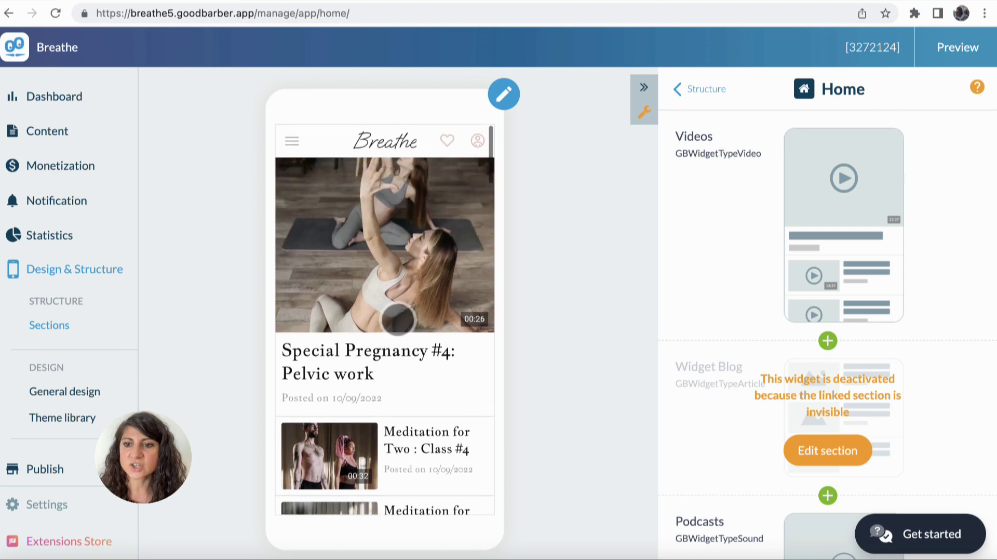
mouse_move(889, 197)
left_click(845, 227)
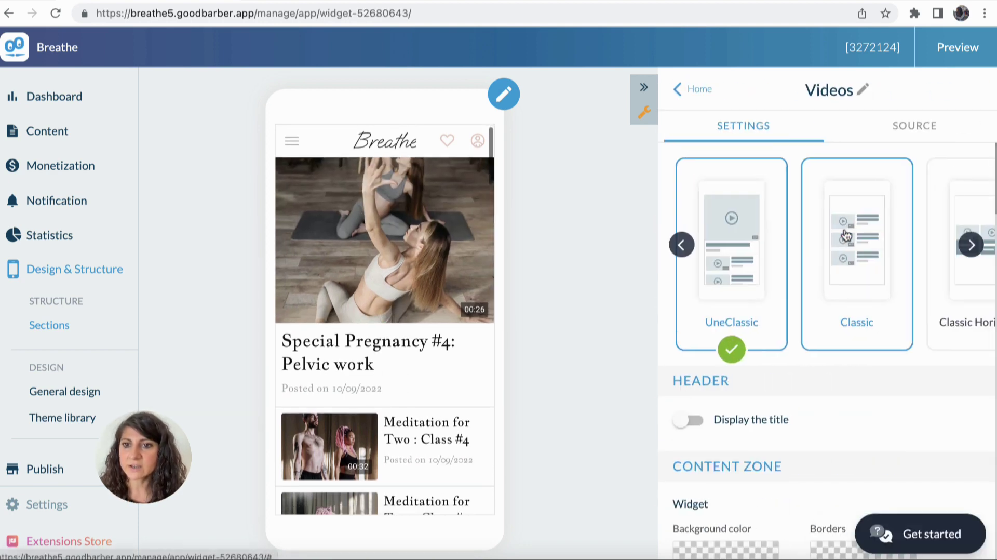
left_click(864, 262)
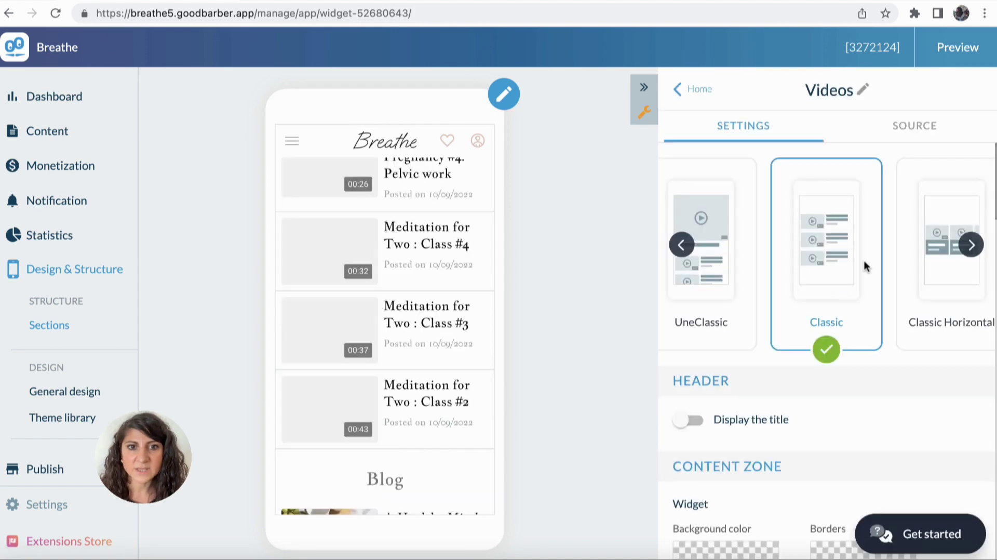
scroll(373, 176, "up", 1)
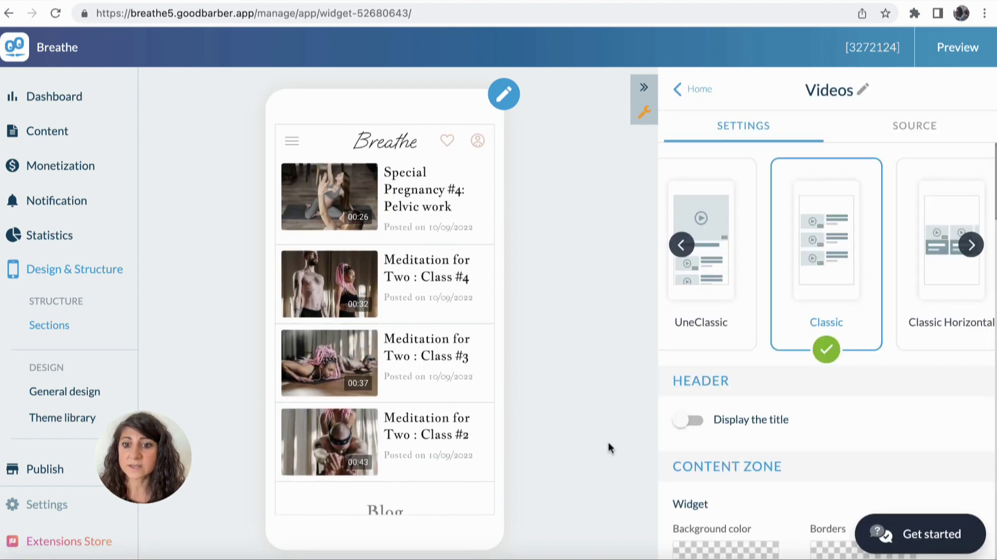
Step: Display the Videos widget's header title and set it to "Techniques"
left_click(691, 420)
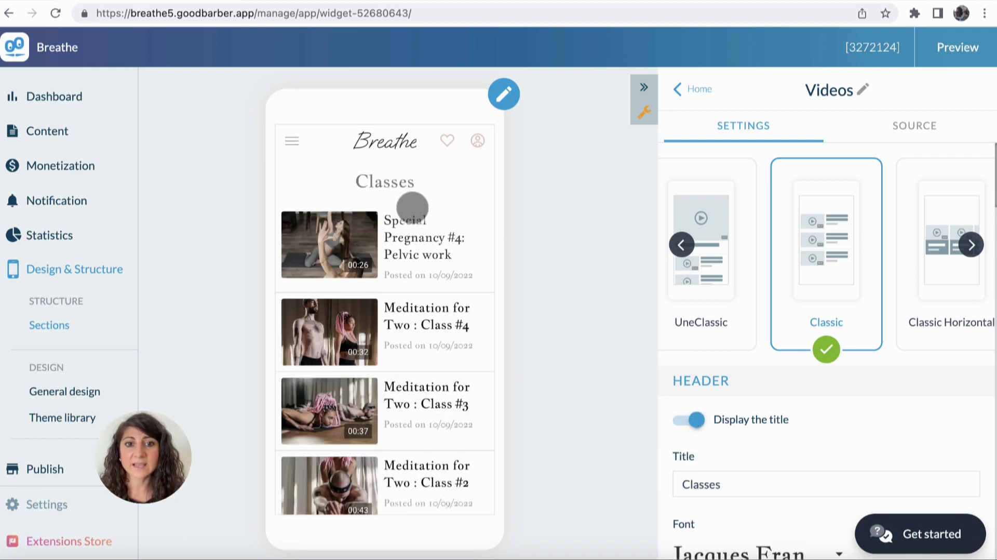
scroll(404, 303, "down", 1)
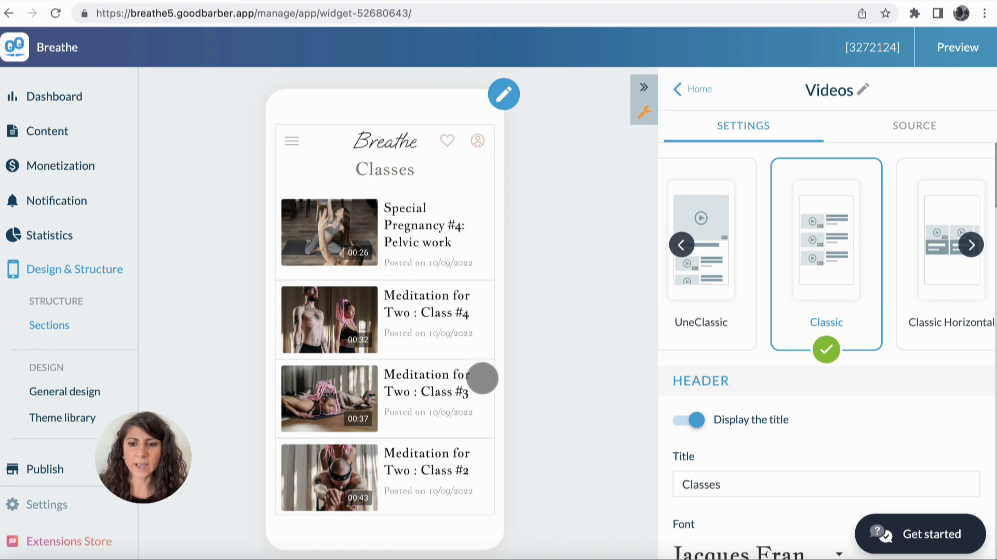
double_click(714, 483)
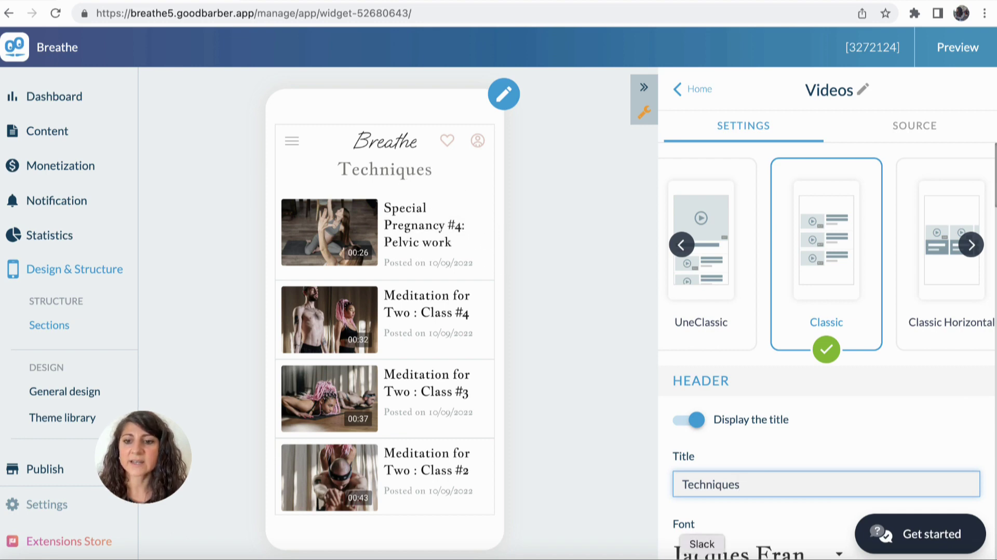
Step: Set the Videos widget's title font to Judson at 39 px and return to the Home section
scroll(765, 516, "down", 2)
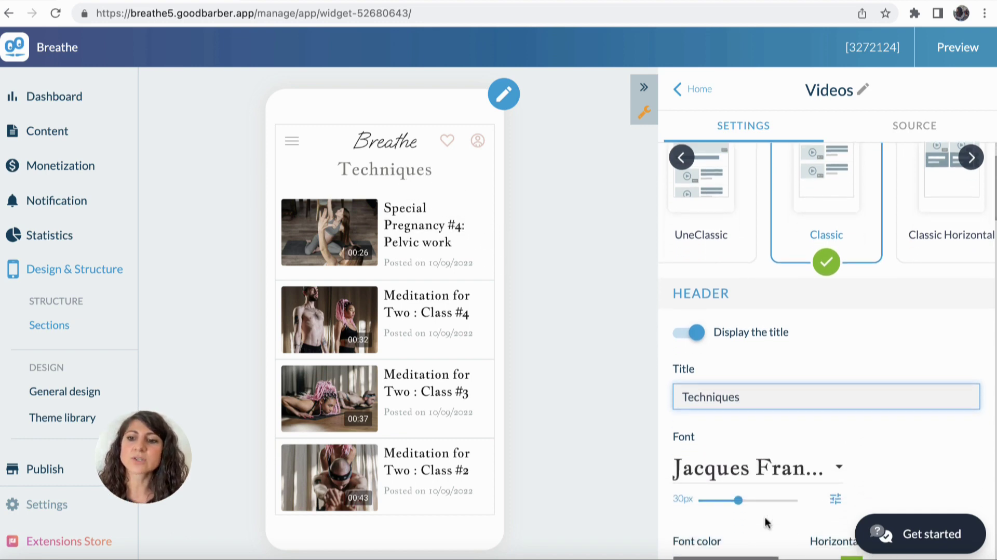
left_click(834, 465)
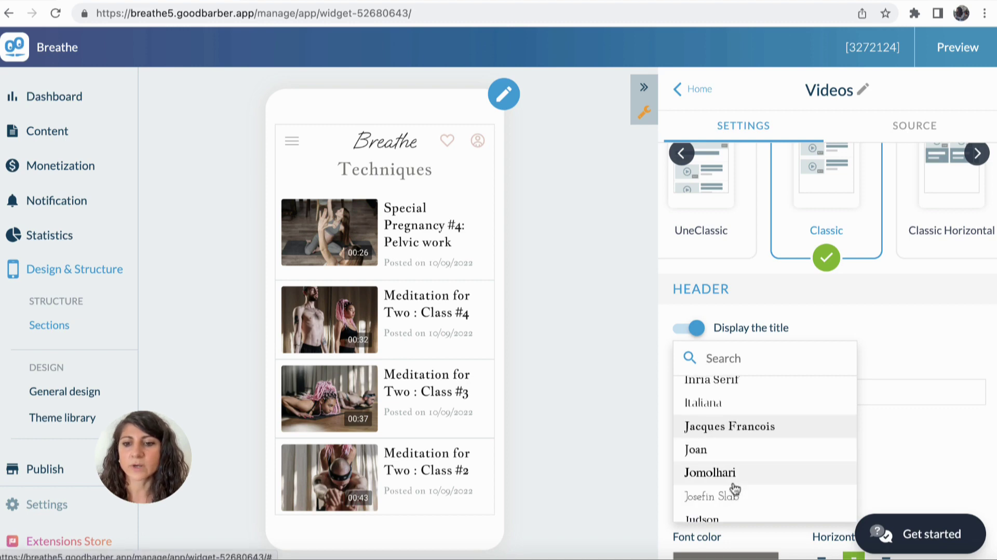
scroll(733, 487, "down", 2)
left_click(717, 461)
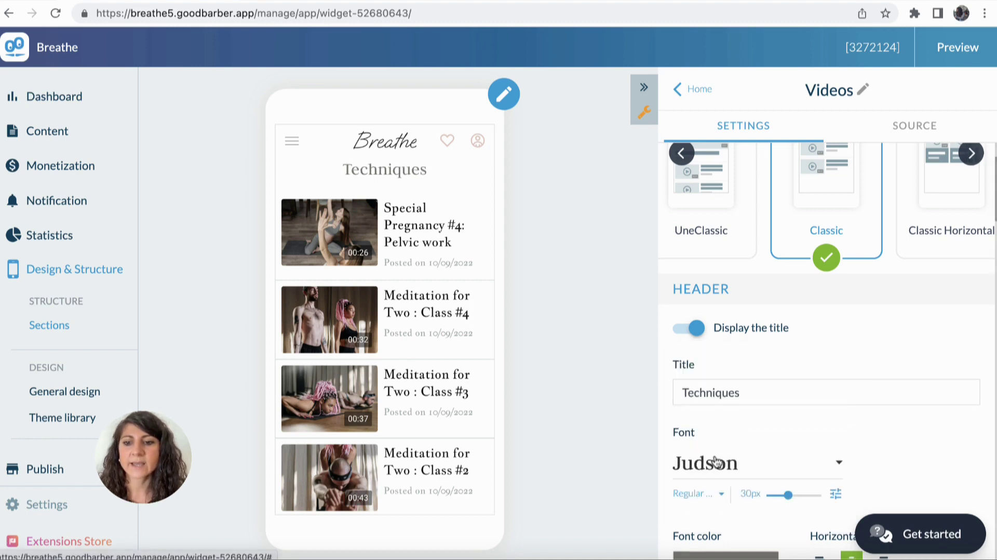
left_click_drag(788, 495, 799, 504)
scroll(467, 351, "up", 1)
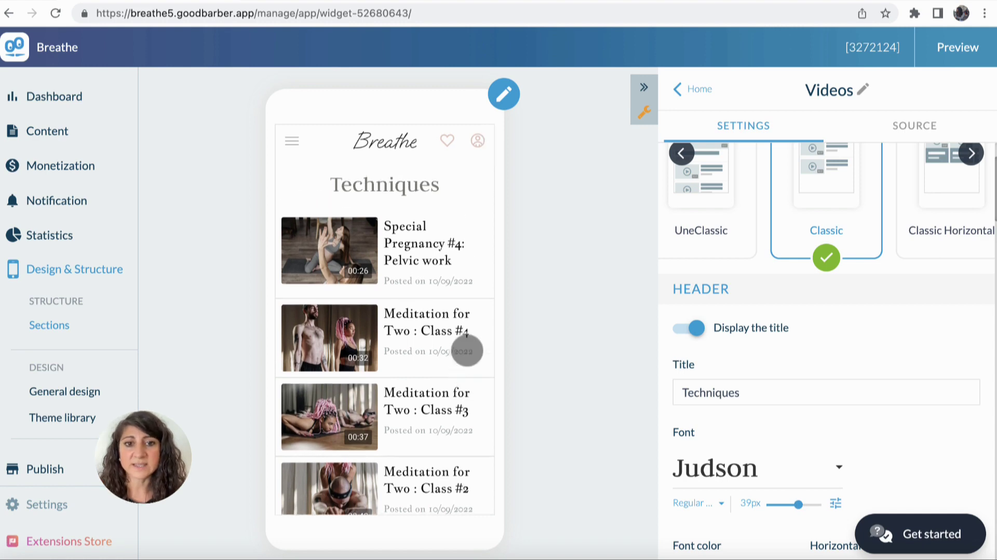
scroll(467, 350, "down", 1)
scroll(432, 318, "up", 1)
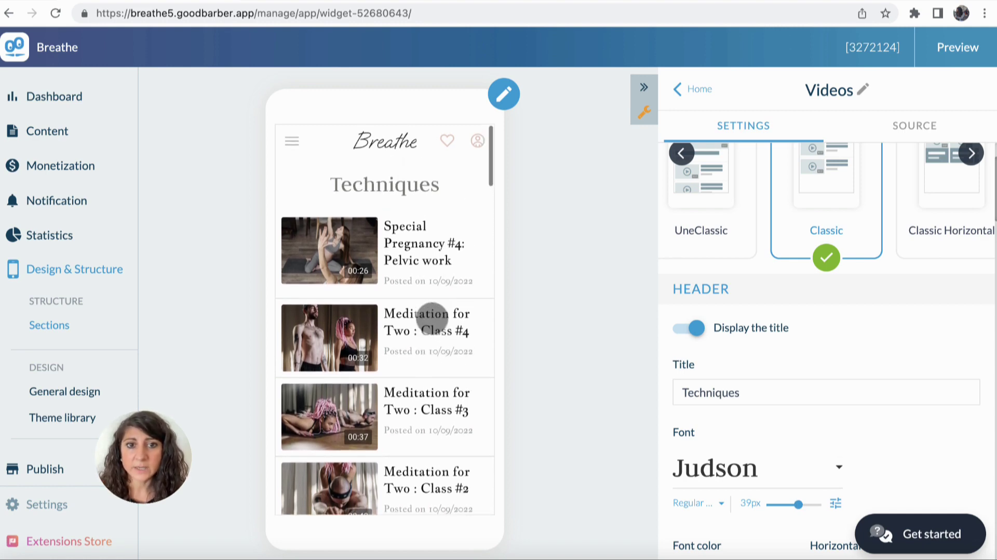
scroll(432, 319, "down", 1)
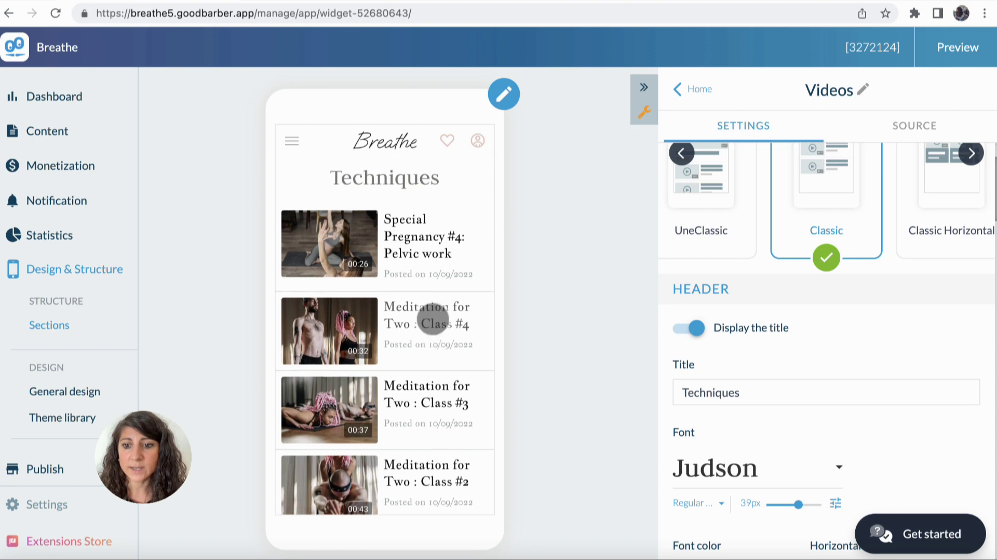
scroll(751, 503, "down", 5)
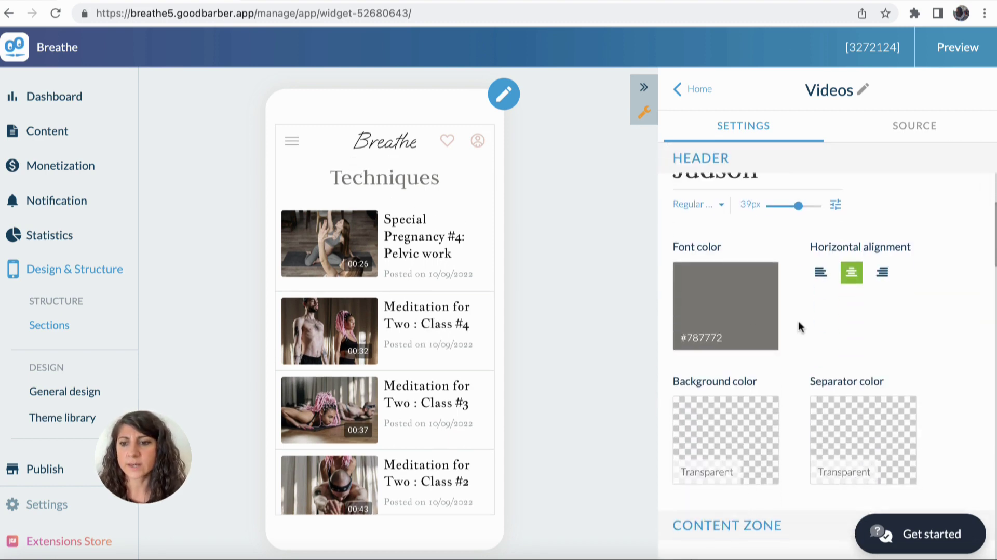
left_click(699, 89)
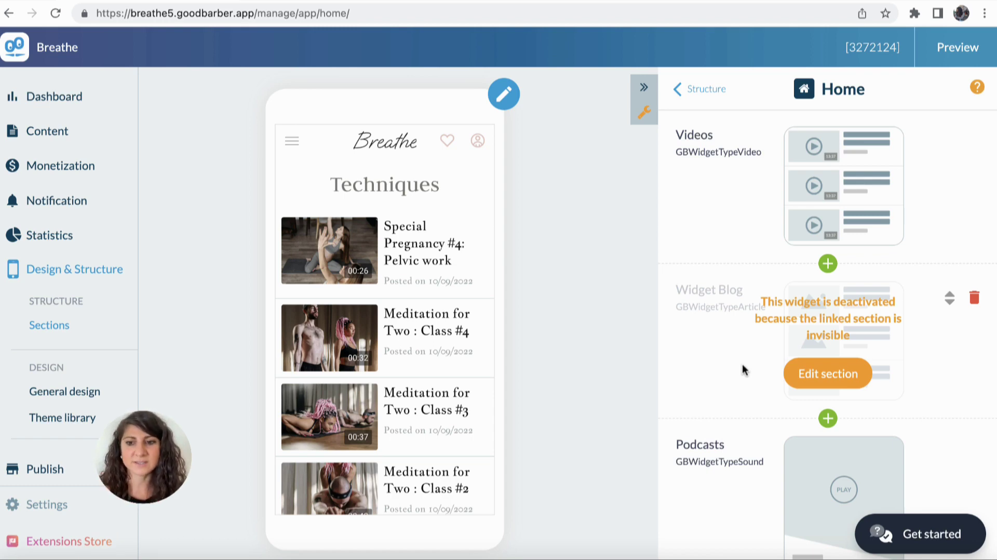
Step: Open the settings of the active Podcasts widget and switch its template to Banner Visual
scroll(742, 364, "down", 5)
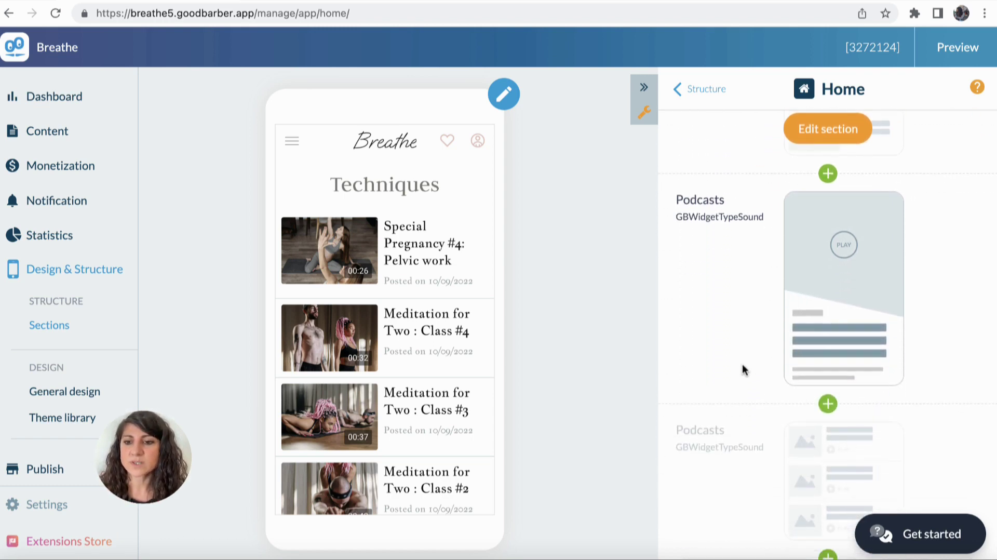
left_click(831, 293)
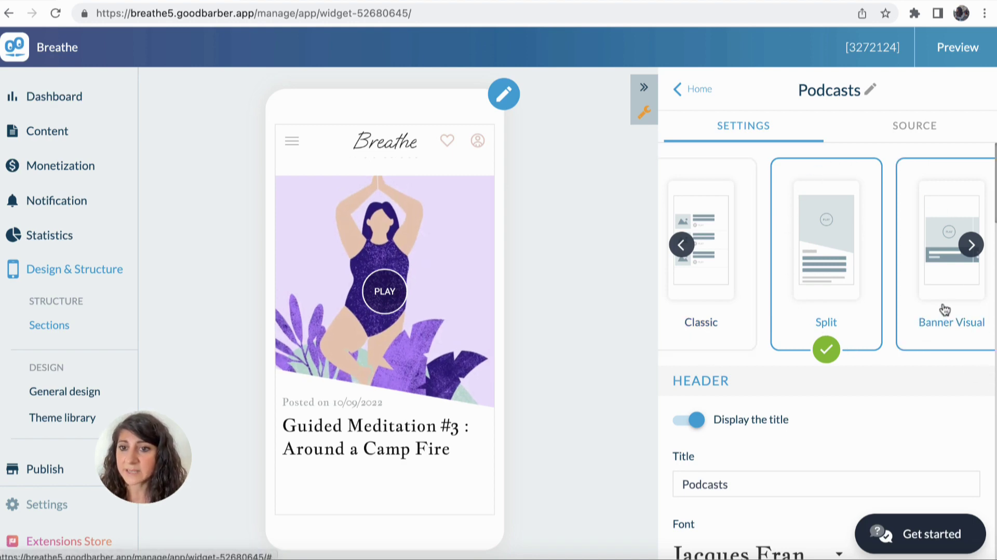
scroll(908, 295, "right", 1)
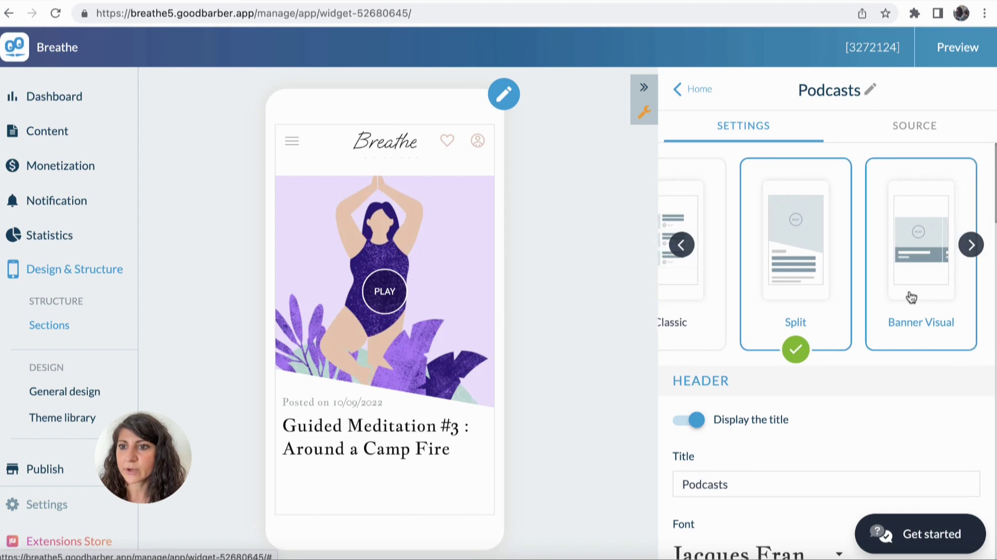
left_click(911, 297)
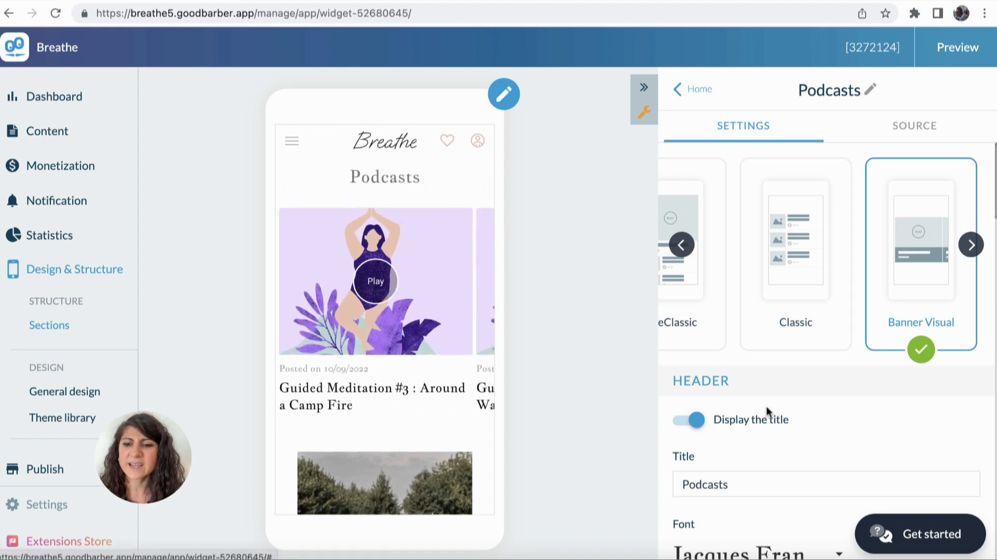
Step: Change the Podcasts widget's header title to "Guided Meditation"
scroll(766, 409, "down", 1)
double_click(706, 428)
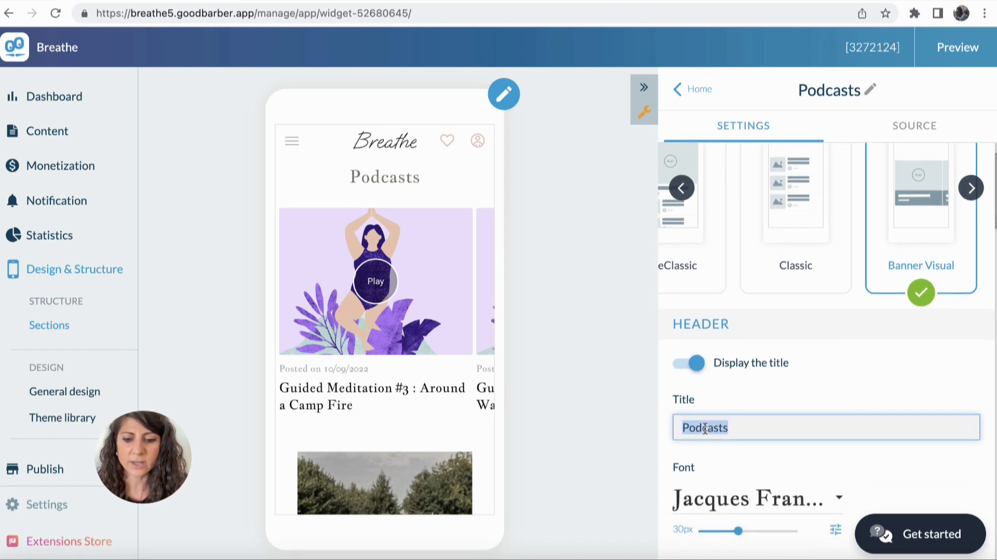
type("Guided Meditation")
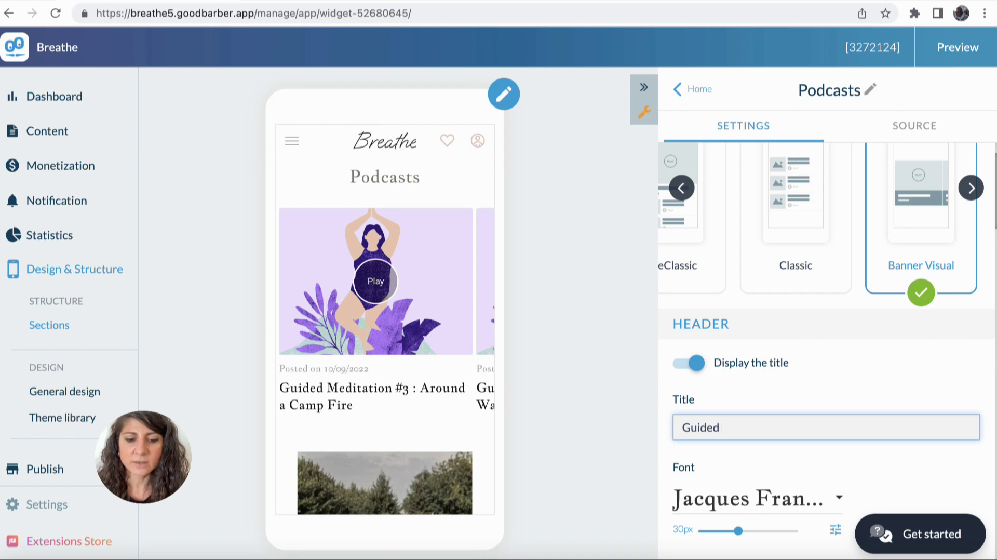
Step: Set the Podcasts widget's title font to Judson at 39 px and return to the Home section
left_click(810, 500)
scroll(793, 481, "down", 1)
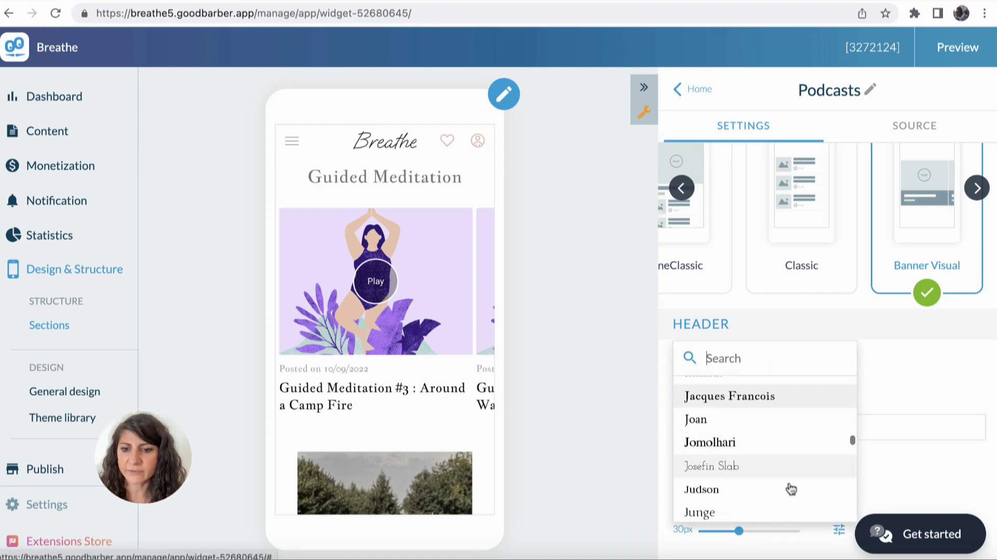
left_click(788, 488)
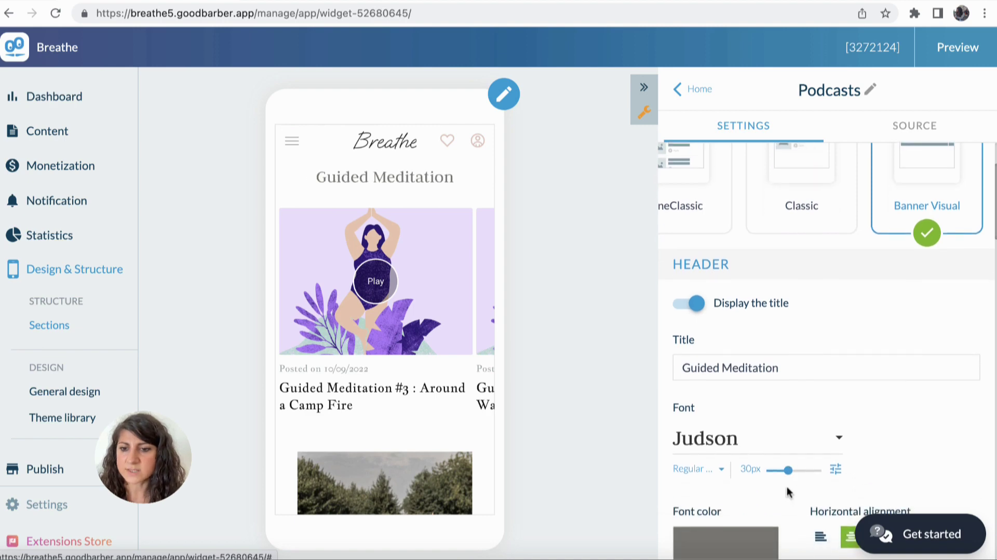
left_click_drag(789, 473, 800, 477)
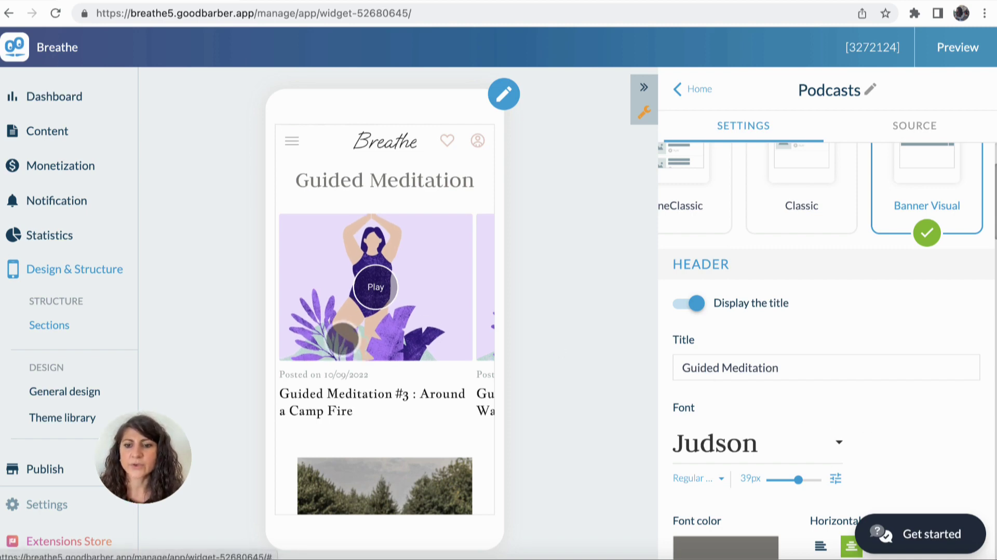
scroll(339, 338, "up", 1)
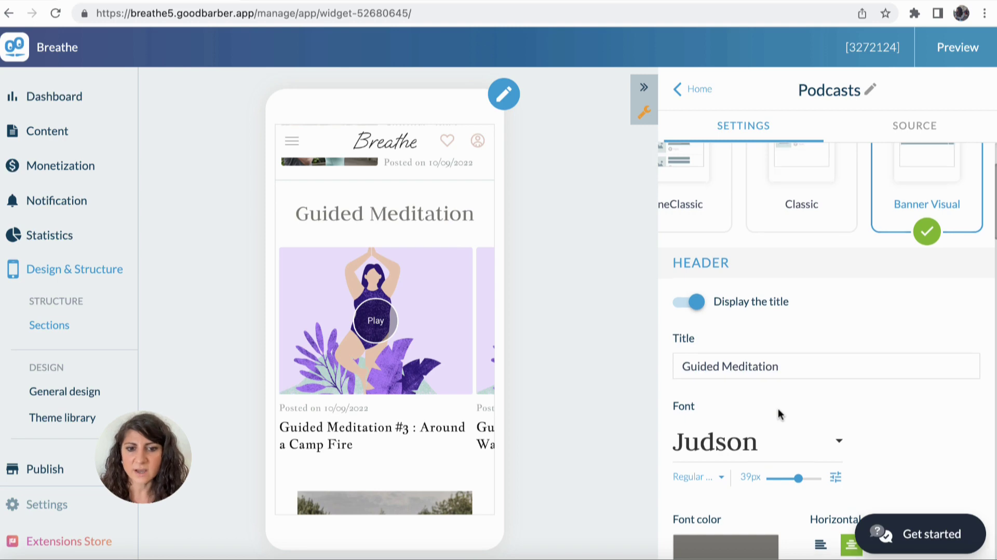
scroll(778, 408, "down", 1)
scroll(778, 408, "up", 3)
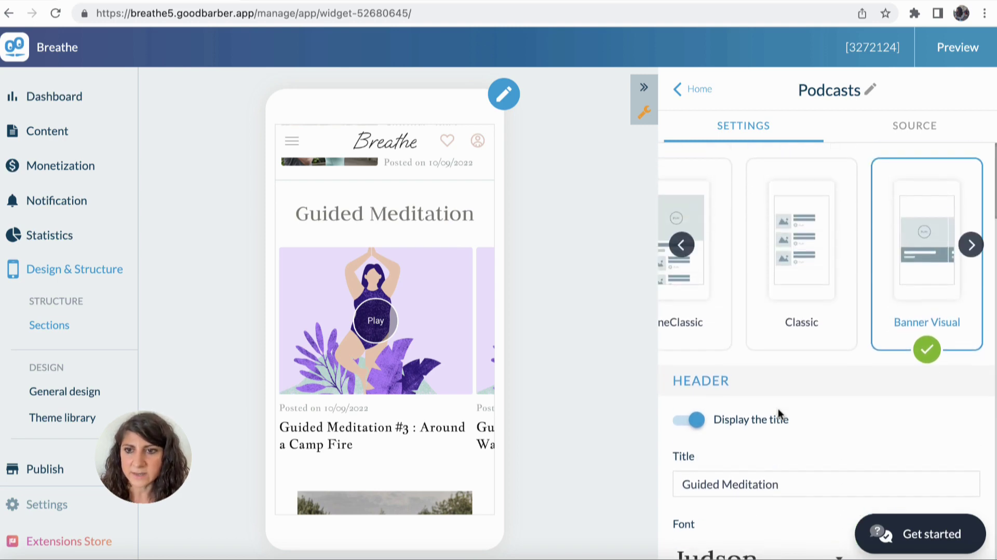
left_click(696, 88)
Step: Open the settings of the Social Links widget at the end of the Home section's widget list
scroll(736, 387, "down", 8)
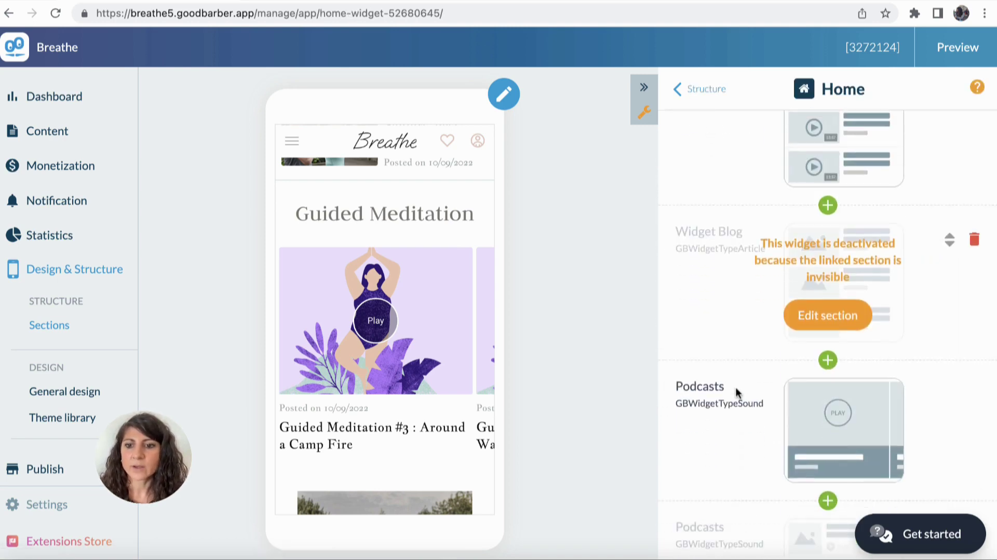
scroll(736, 388, "down", 5)
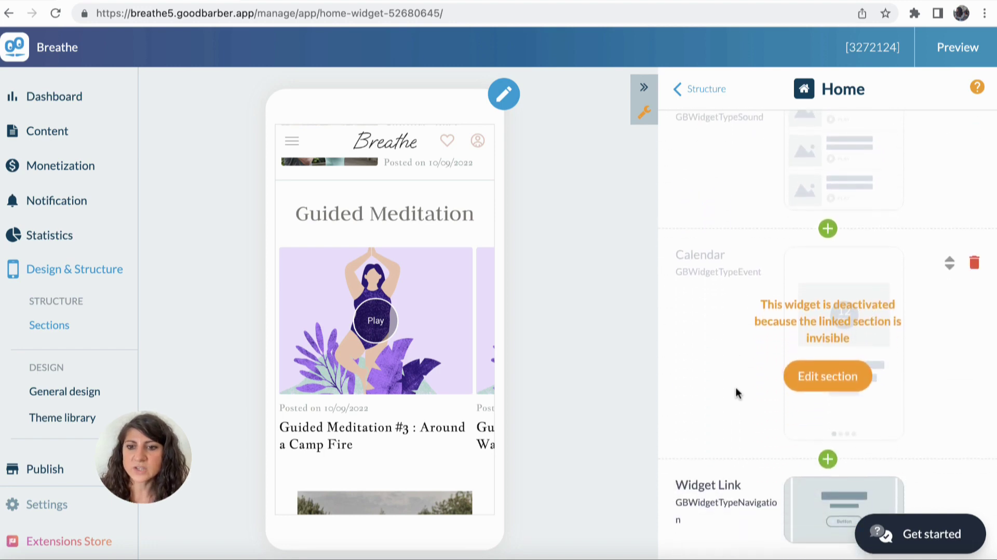
scroll(735, 387, "down", 2)
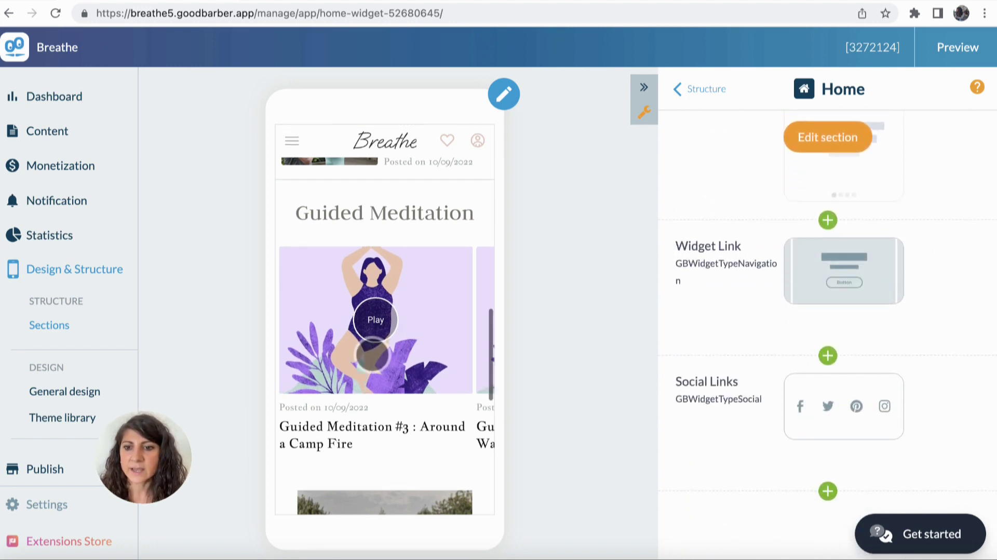
scroll(685, 447, "down", 1)
mouse_move(820, 430)
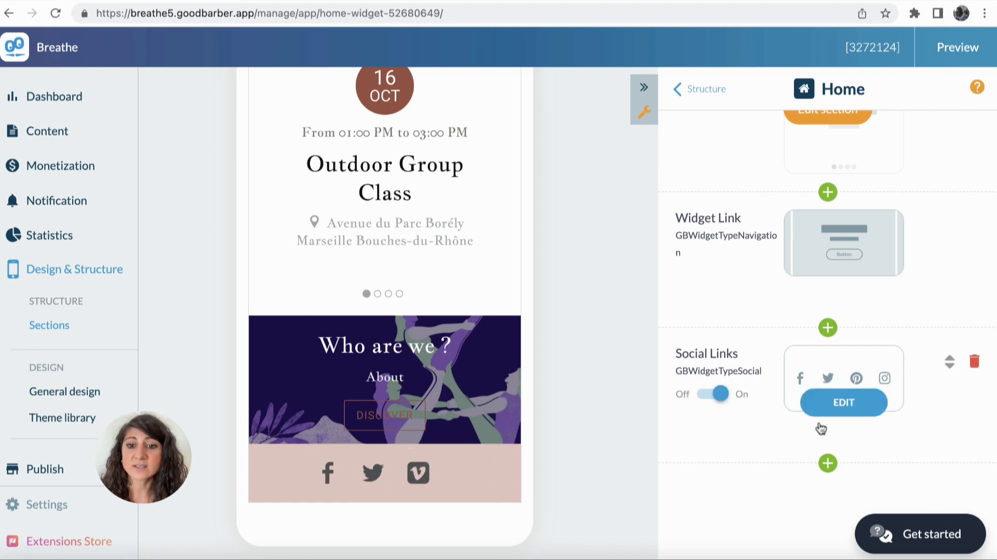
left_click(860, 404)
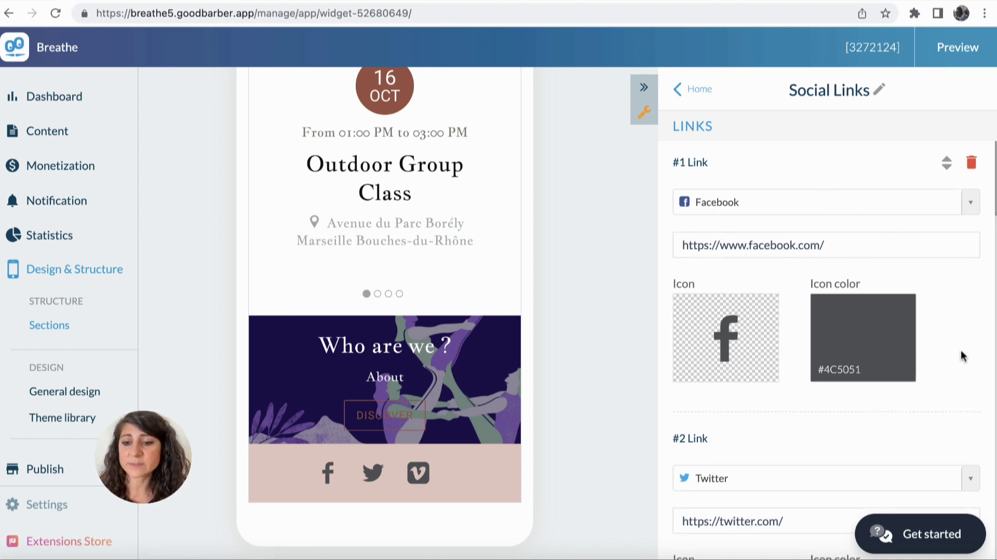
Step: Replace the icon of the third social link with the YouTube icon from the icon collection
scroll(961, 350, "down", 4)
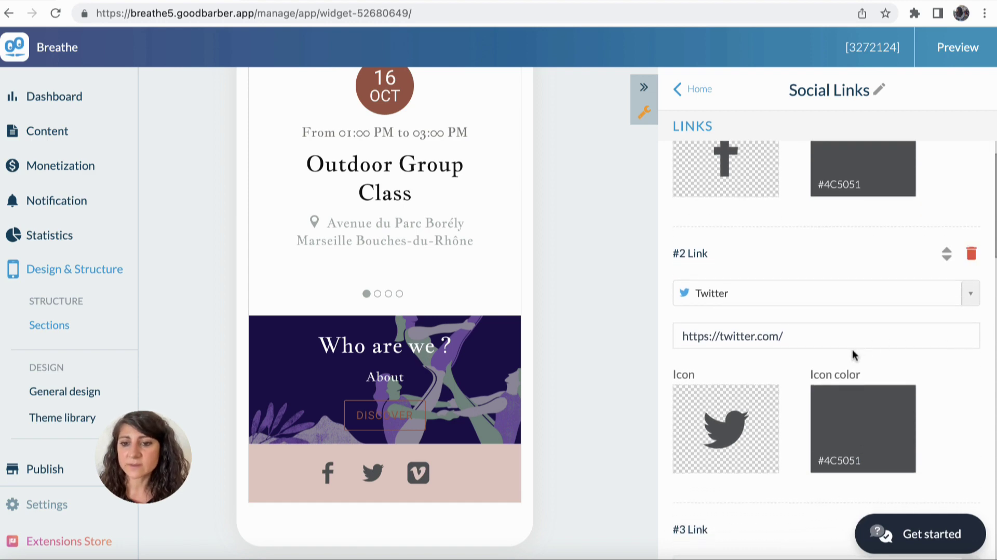
scroll(852, 349, "down", 6)
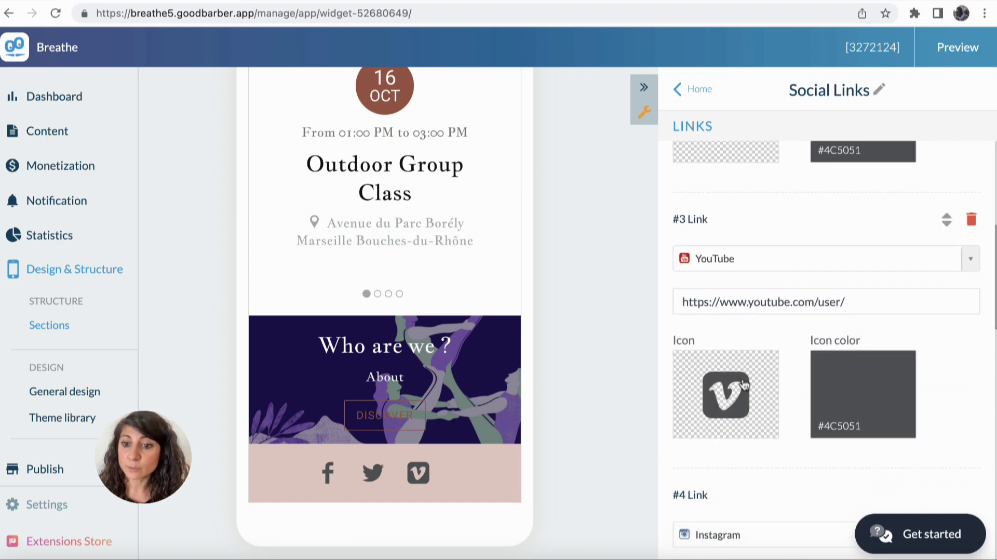
left_click(724, 413)
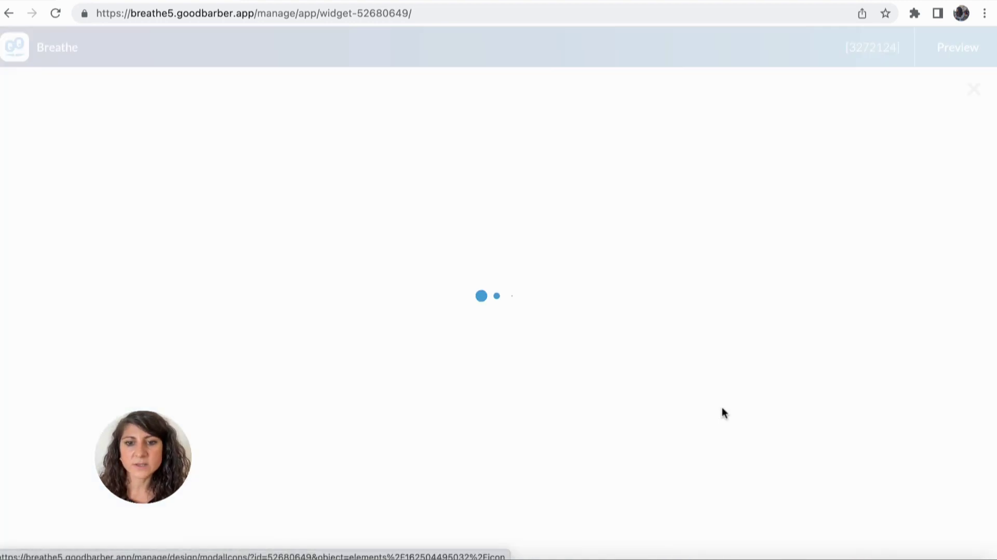
scroll(504, 410, "down", 5)
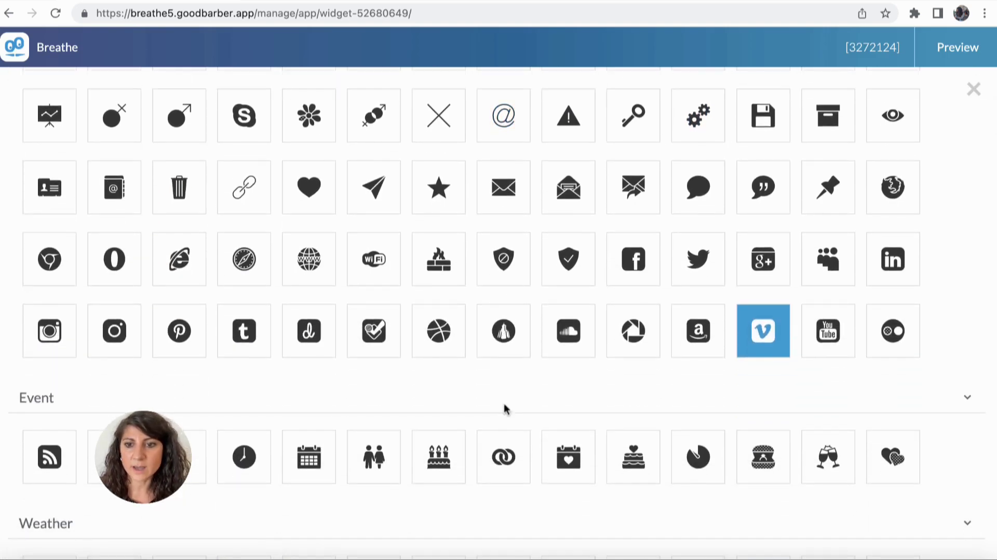
scroll(503, 411, "down", 1)
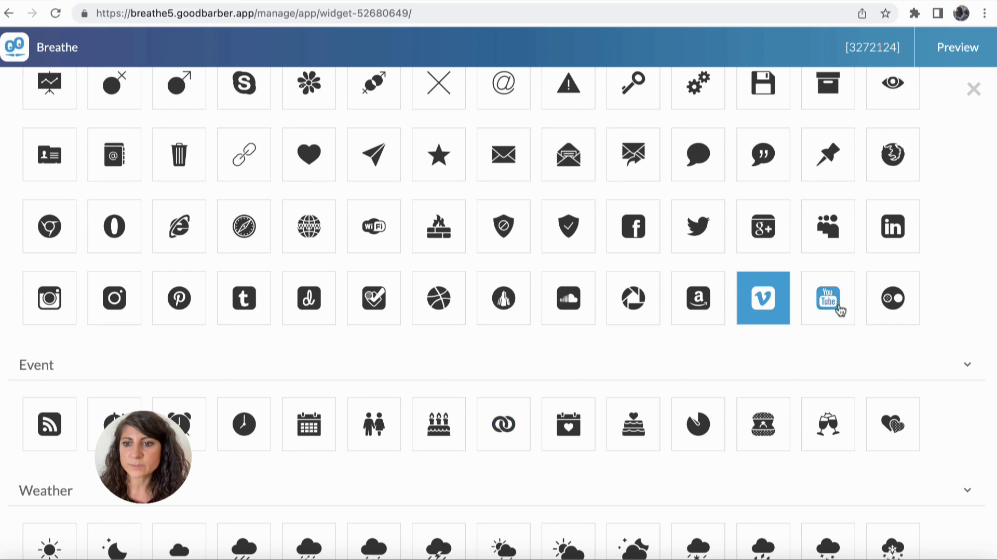
left_click(838, 306)
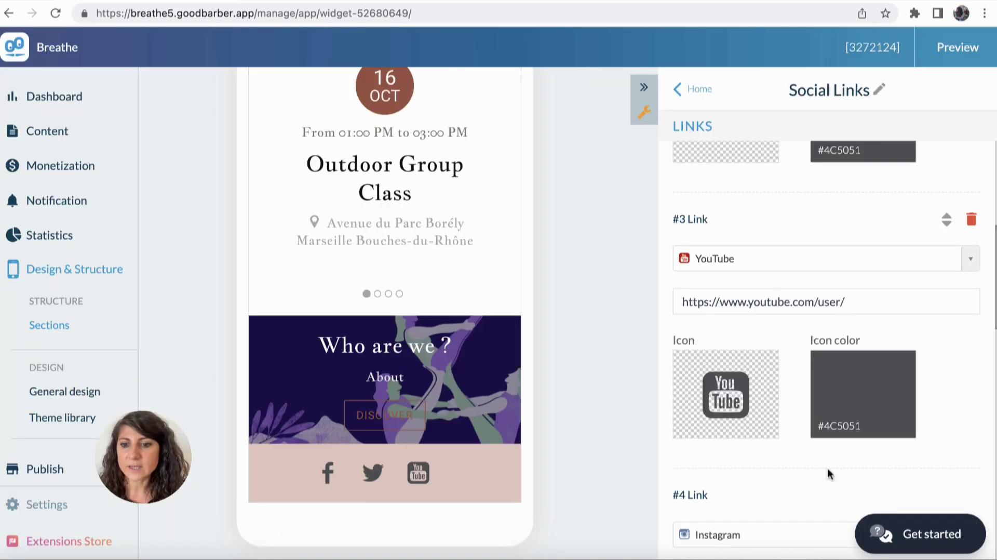
Step: Assign the Instagram icon from the icon collection to the fourth social link
scroll(827, 468, "down", 4)
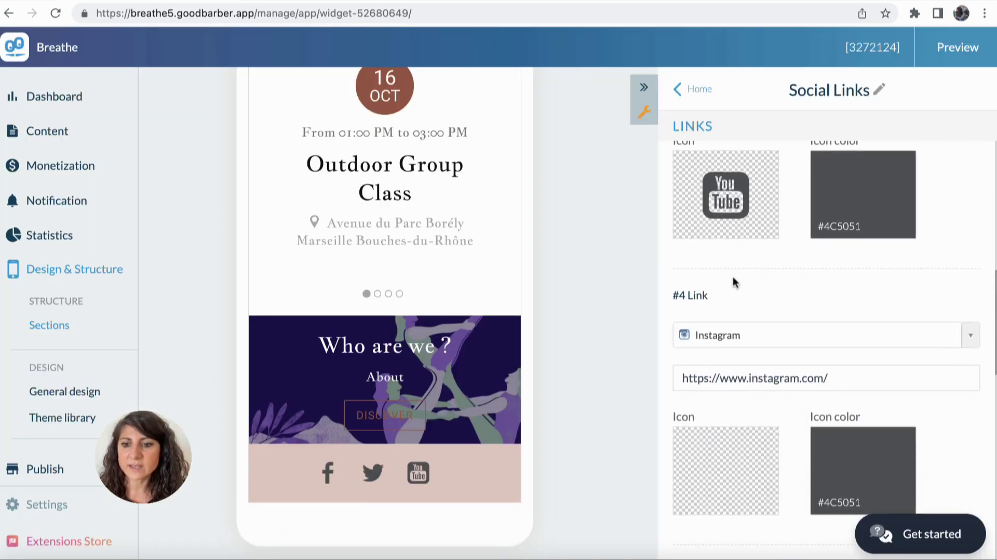
left_click(722, 469)
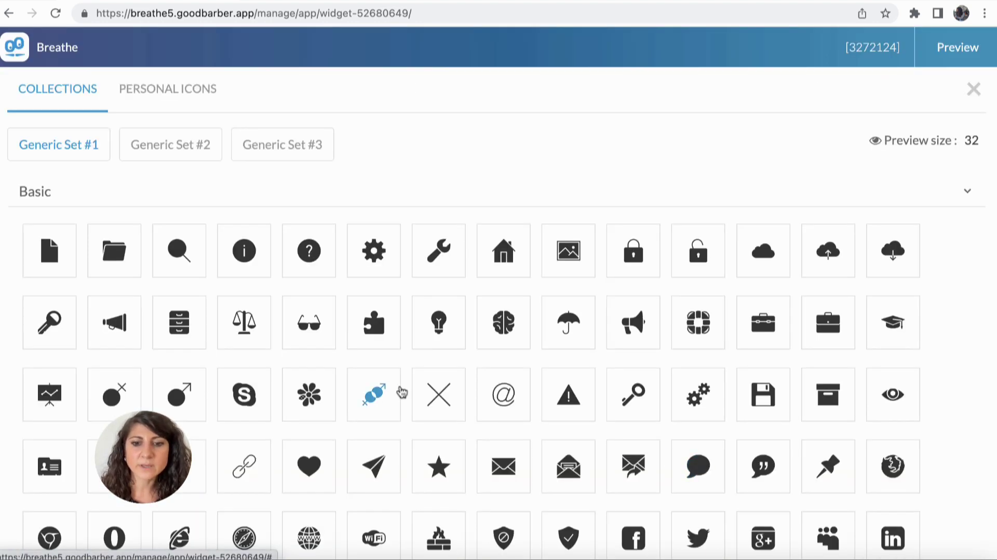
scroll(395, 394, "down", 2)
scroll(402, 392, "down", 3)
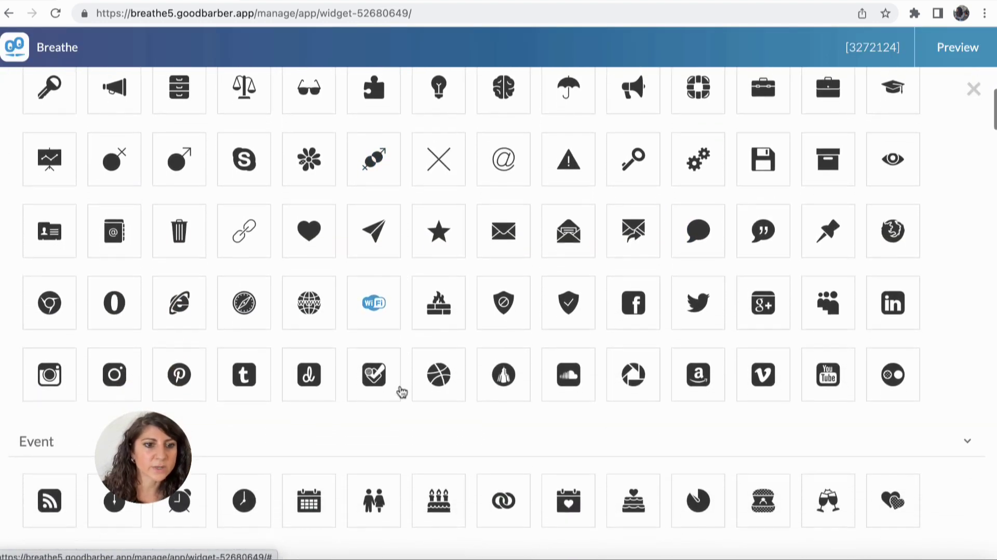
left_click(115, 369)
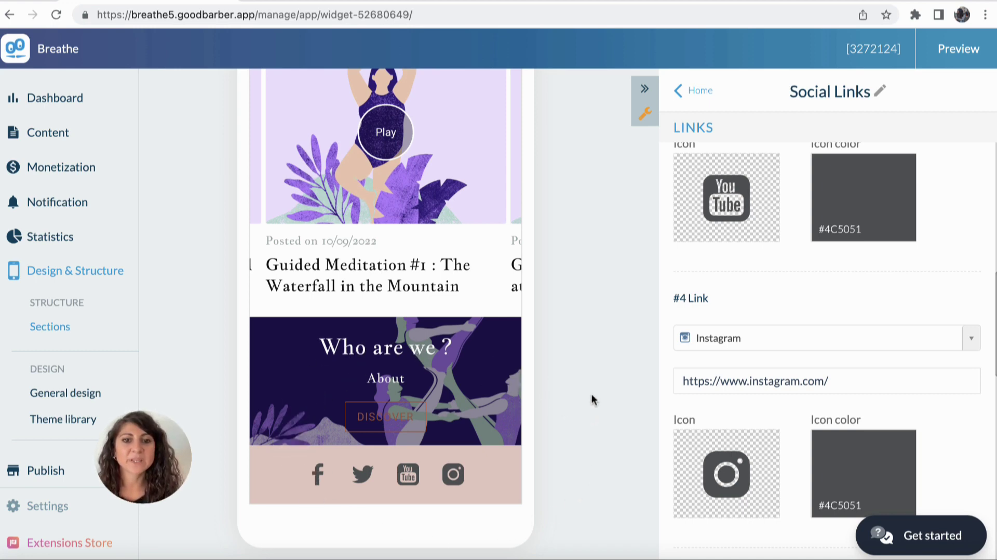
Step: Open the app's content list and filter it to show all articles
left_click(47, 136)
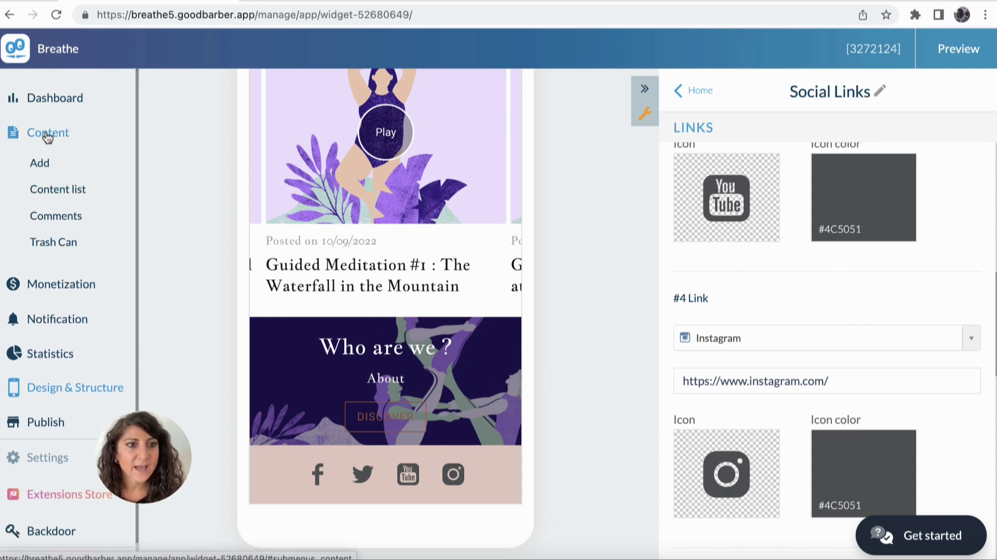
left_click(53, 192)
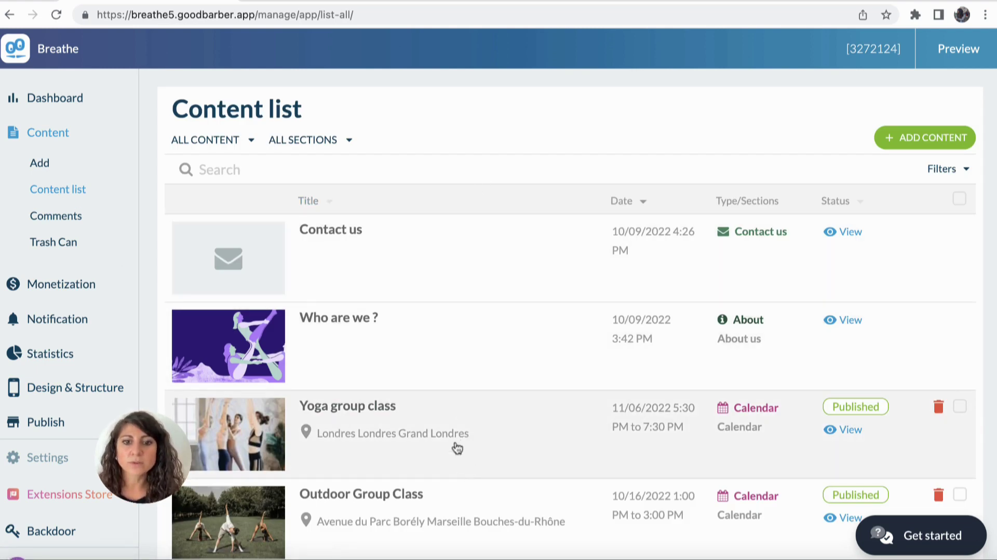
left_click(339, 150)
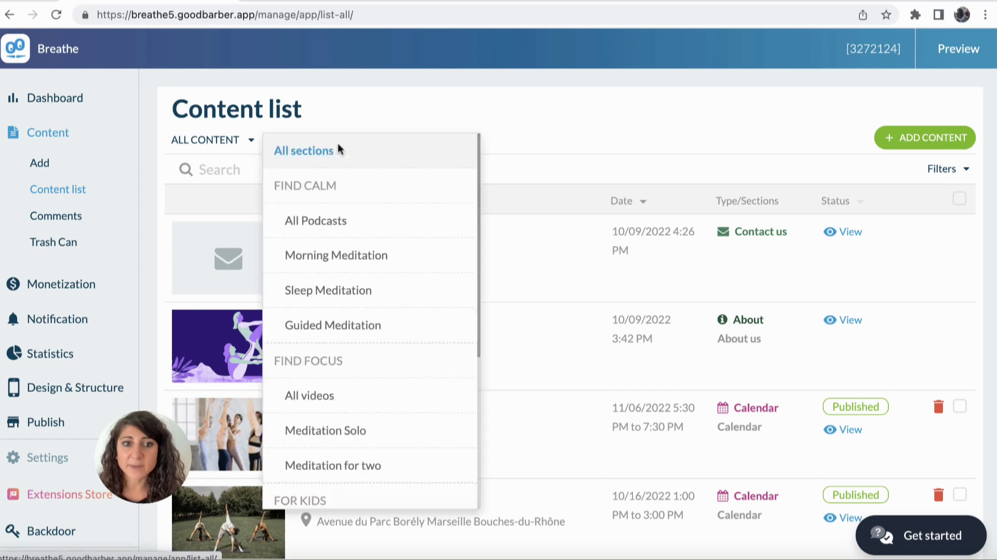
left_click(222, 143)
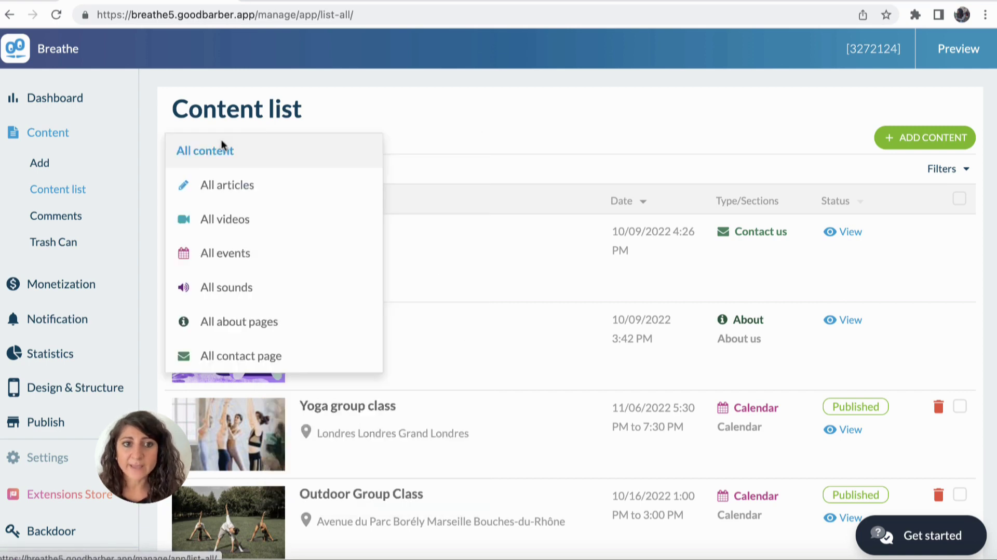
left_click(224, 192)
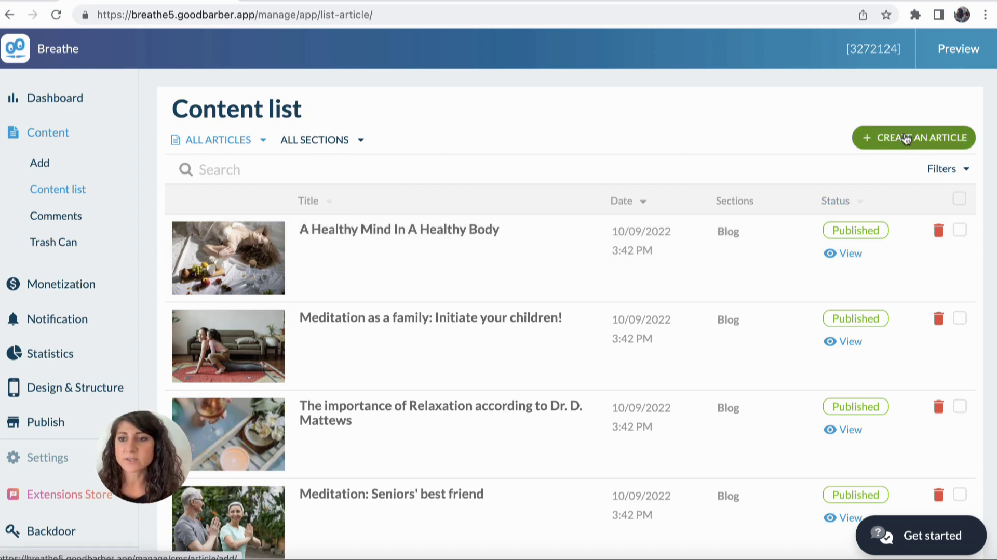
Step: Create a new article and title it "Children & meditation"
left_click(907, 138)
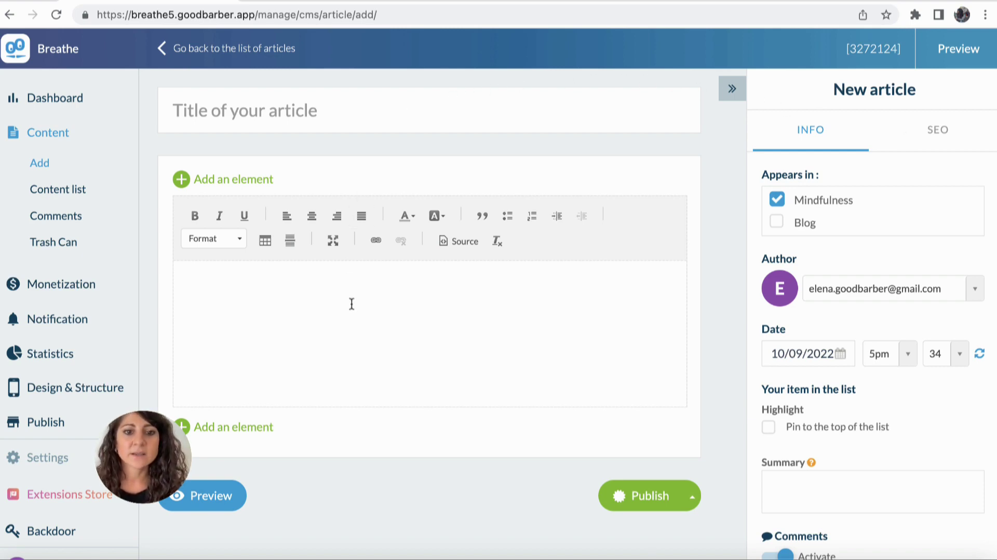
left_click(233, 179)
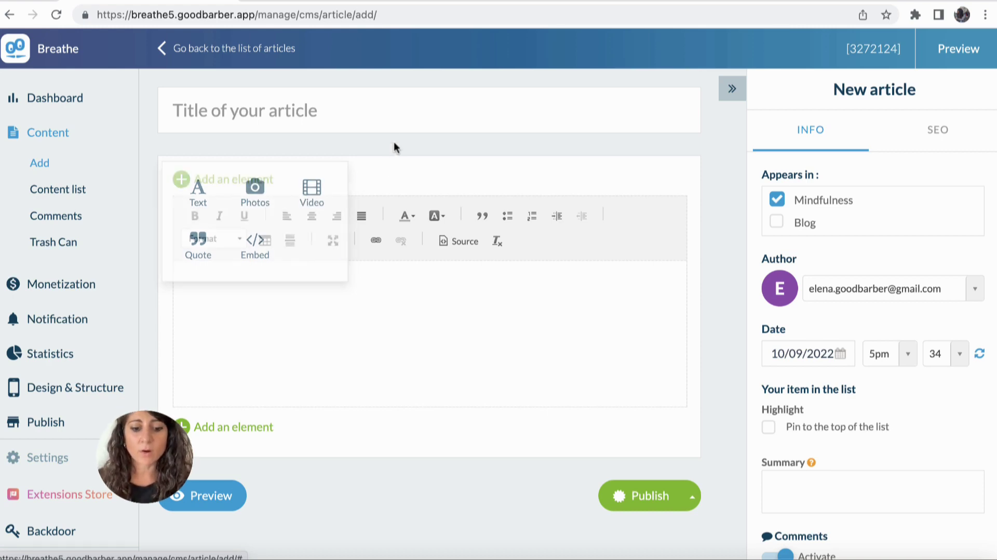
left_click(376, 102)
type("C")
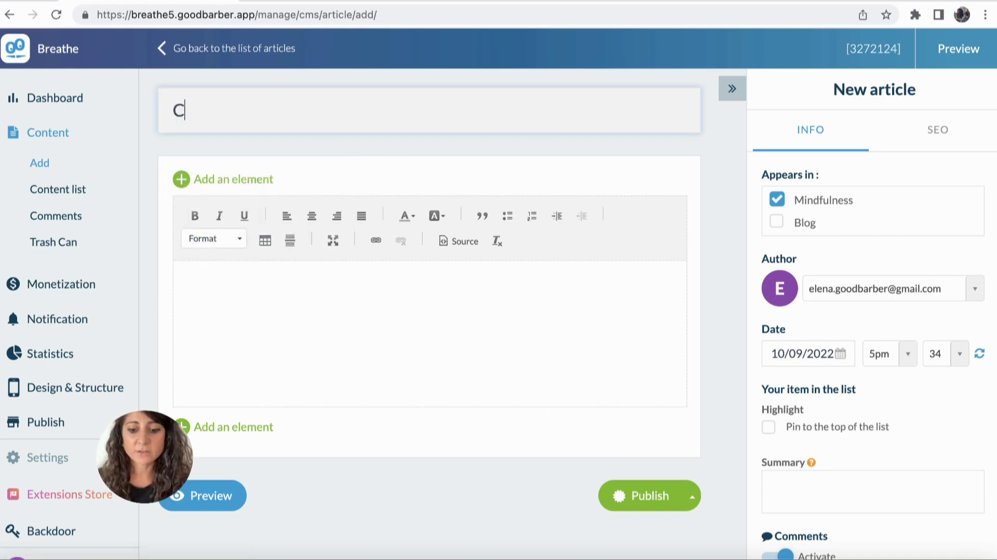
type("hildren & meditation")
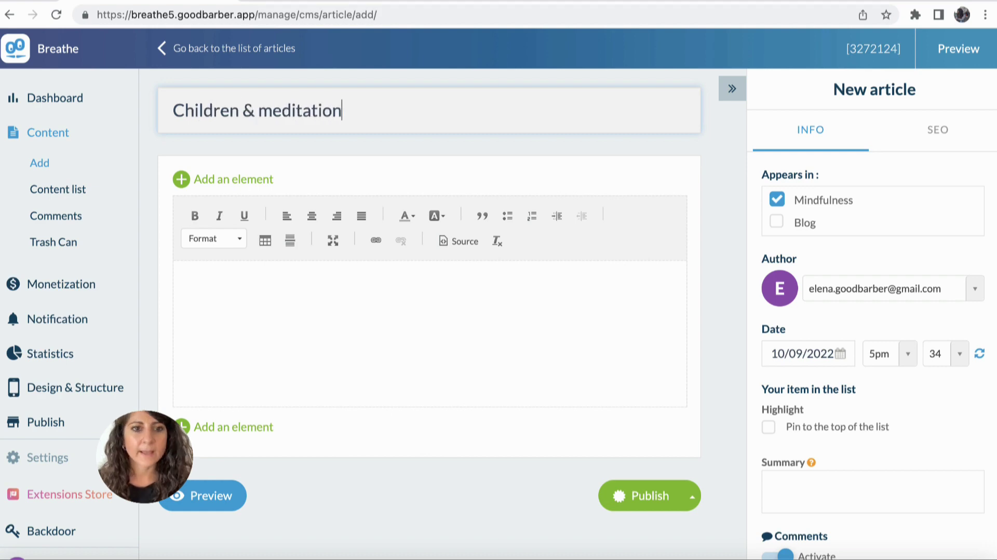
Step: Paste the copied text about guided meditation for kids into the article's body
left_click(361, 322)
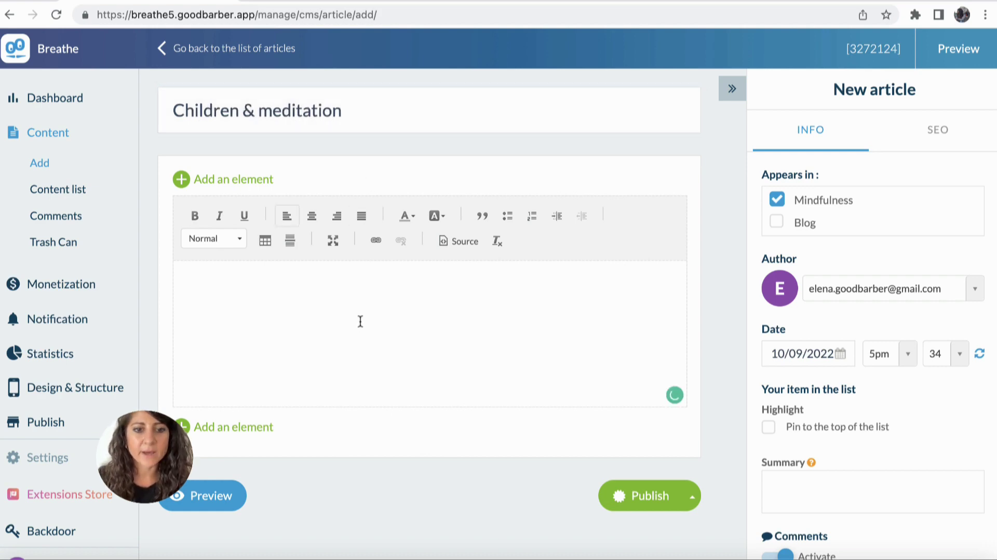
key("ctrl+v")
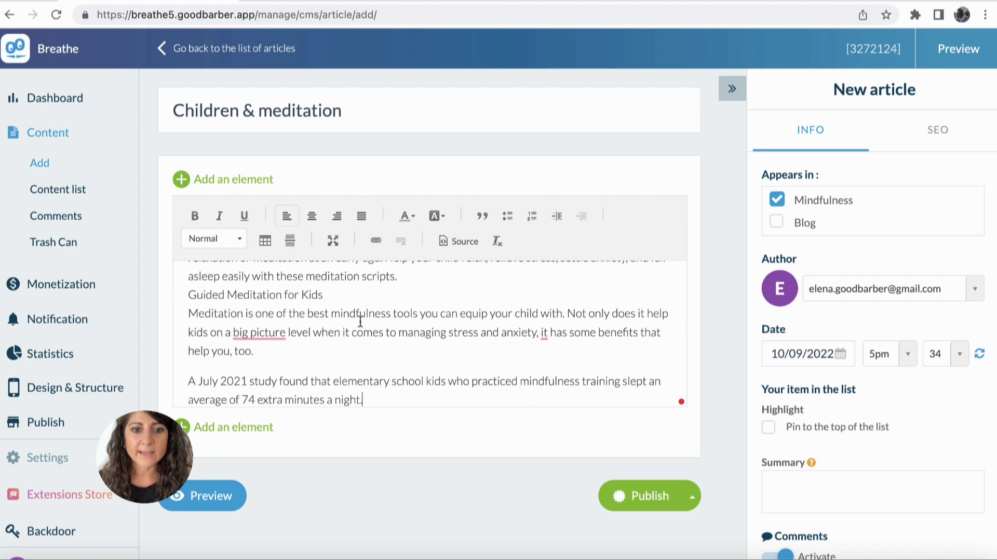
scroll(360, 322, "up", 3)
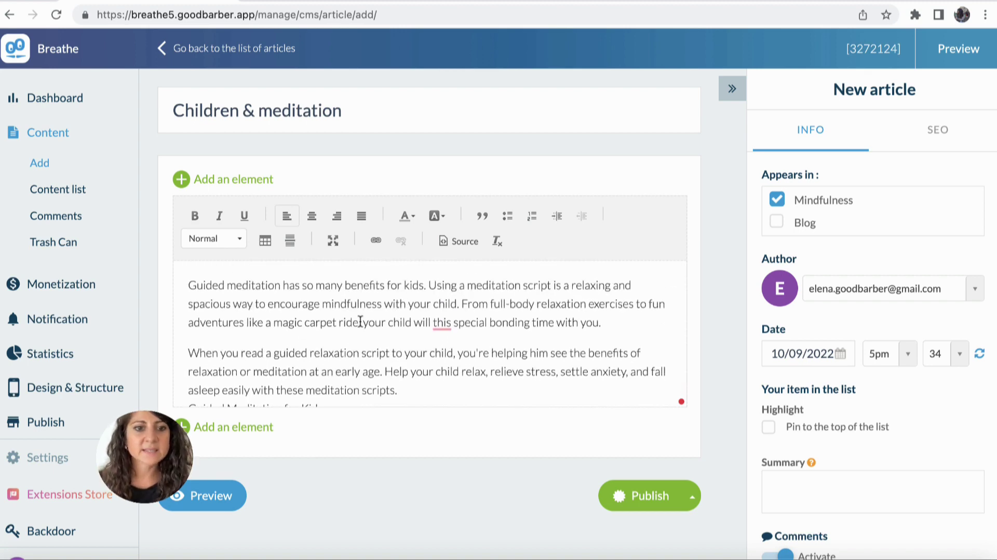
Step: Add a photo element above the article text and upload the "Encouraging-Mindful...-Children" image from the desktop folder
left_click(233, 180)
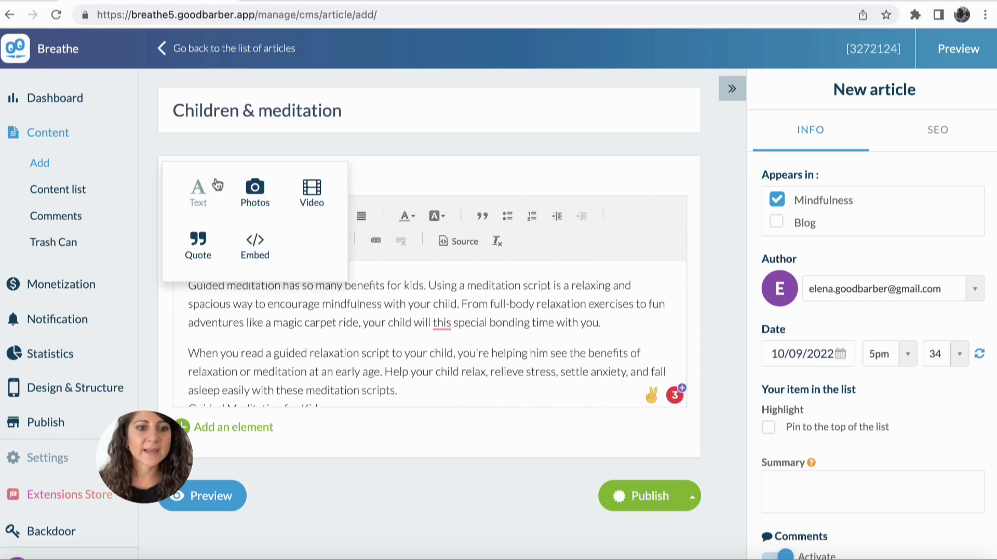
left_click(249, 183)
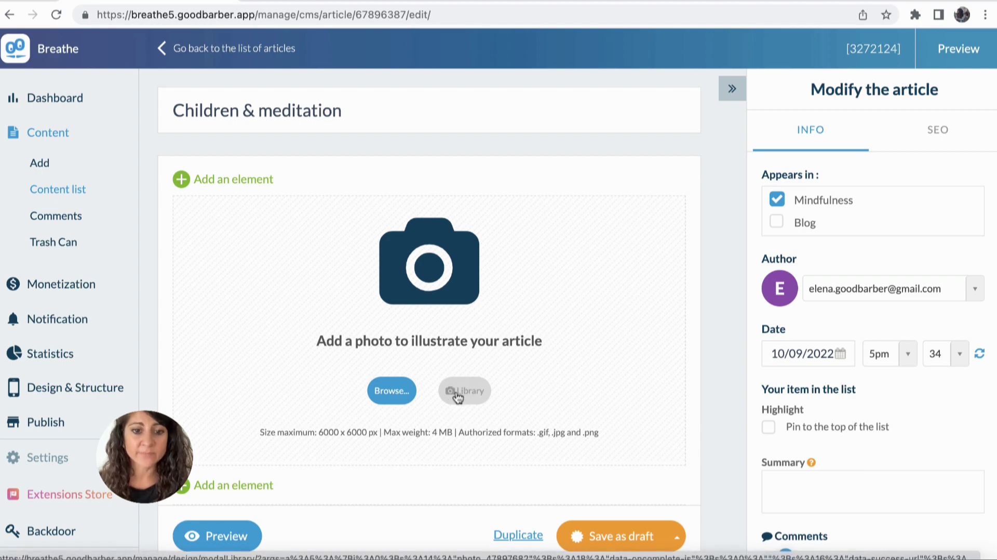
left_click(392, 391)
left_click(370, 218)
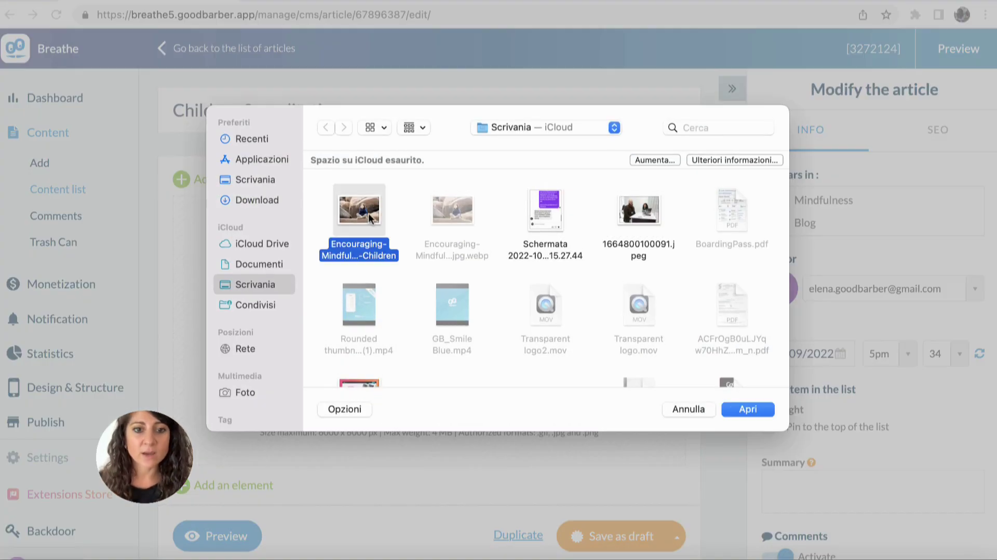
left_click(746, 409)
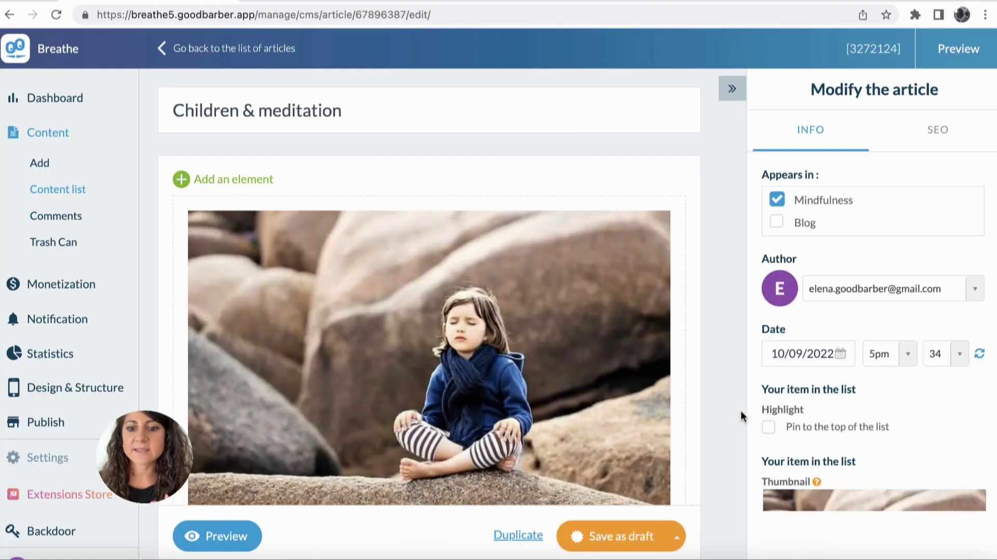
Step: Save the article as a draft and make it appear in the Blog section as well as Mindfulness
scroll(741, 411, "down", 3)
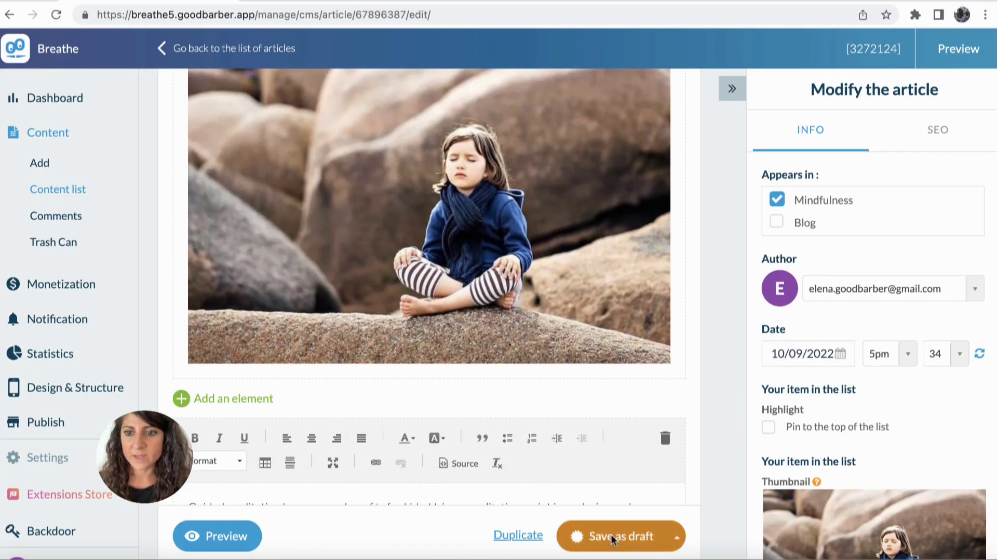
left_click(613, 539)
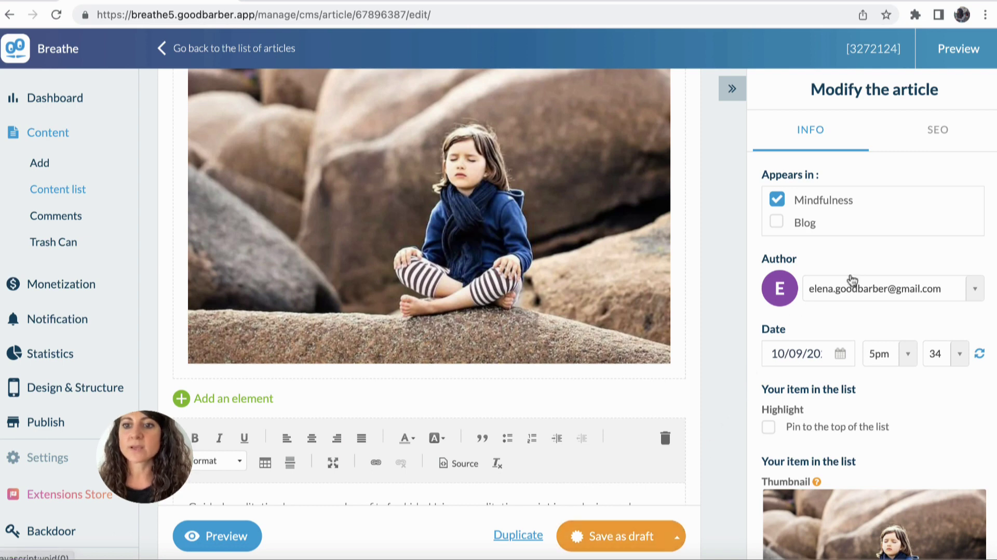
left_click(777, 224)
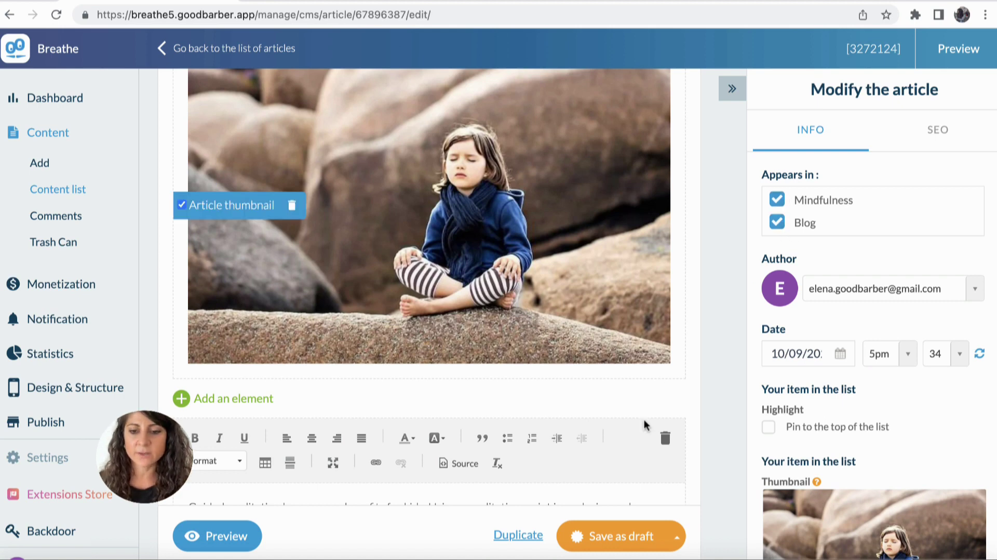
scroll(632, 462, "down", 5)
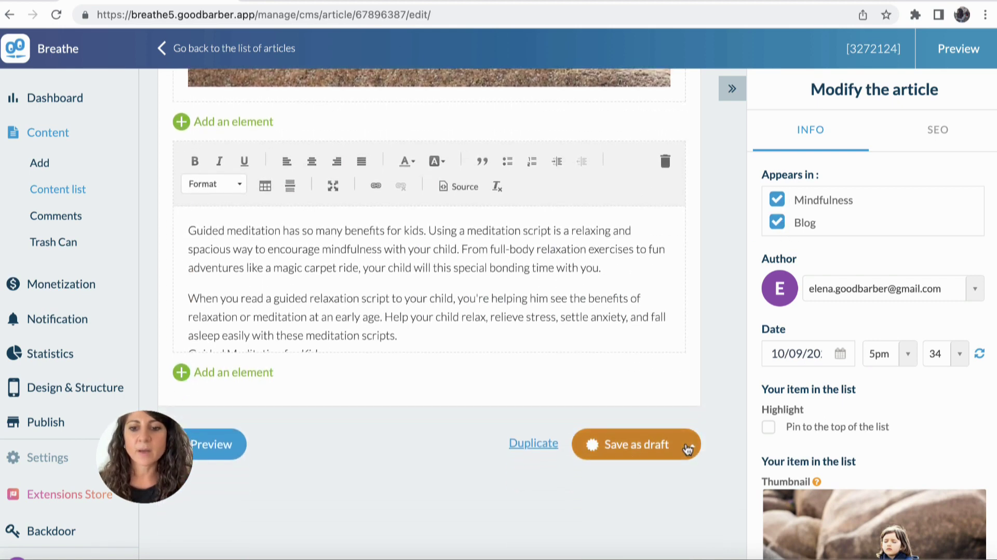
Step: Publish the "Children & meditation" article and preview its page as it looks on a phone
left_click(688, 450)
left_click(638, 327)
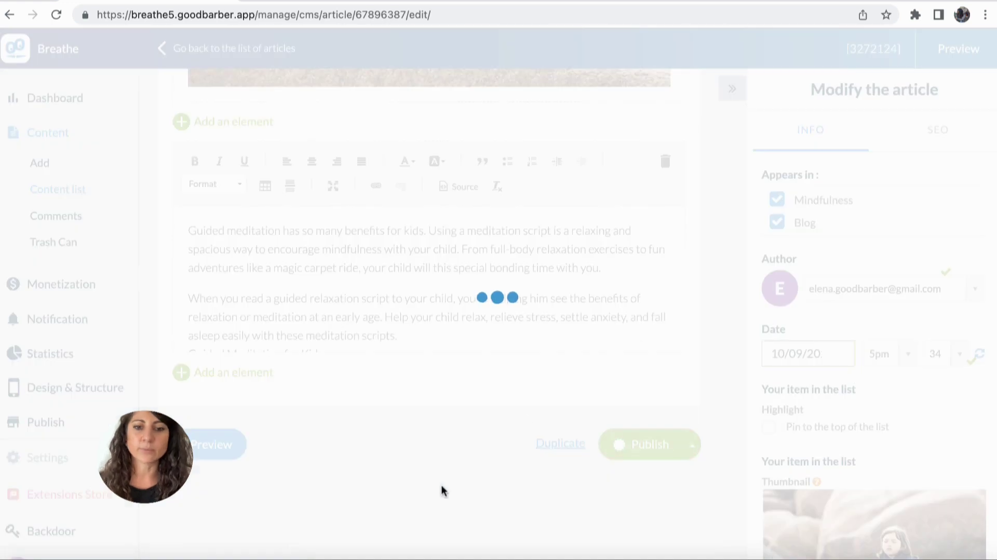
left_click(208, 445)
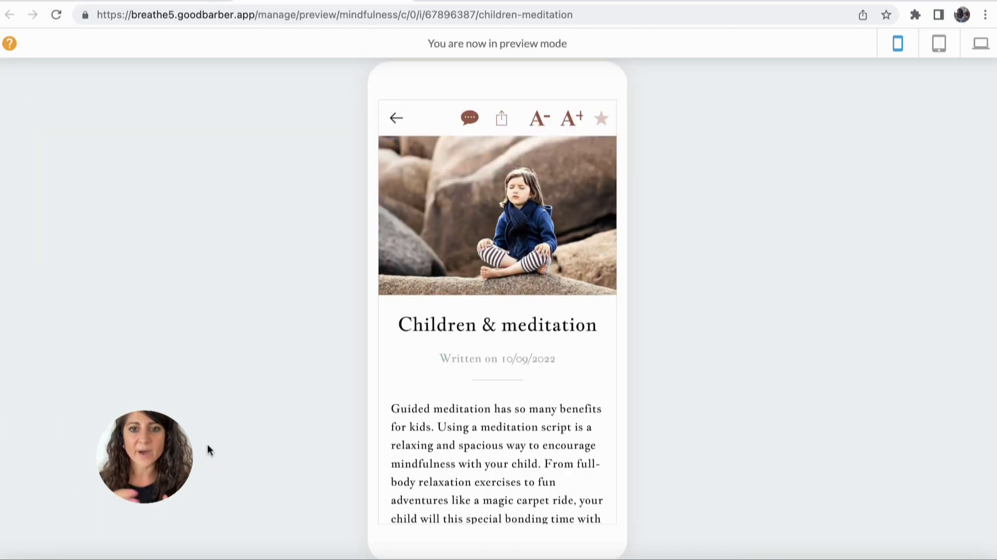
scroll(462, 416, "down", 6)
scroll(462, 415, "up", 7)
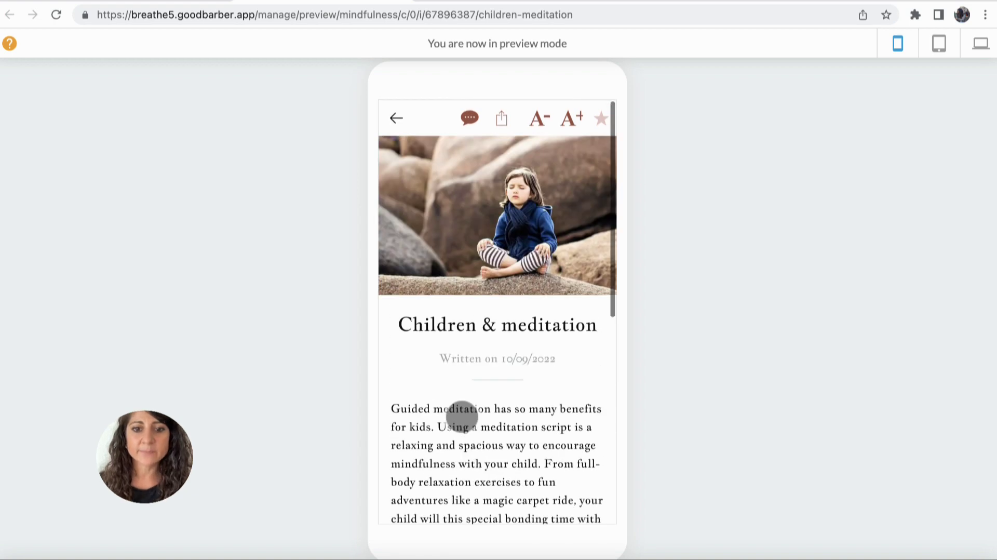
key("alt+Left")
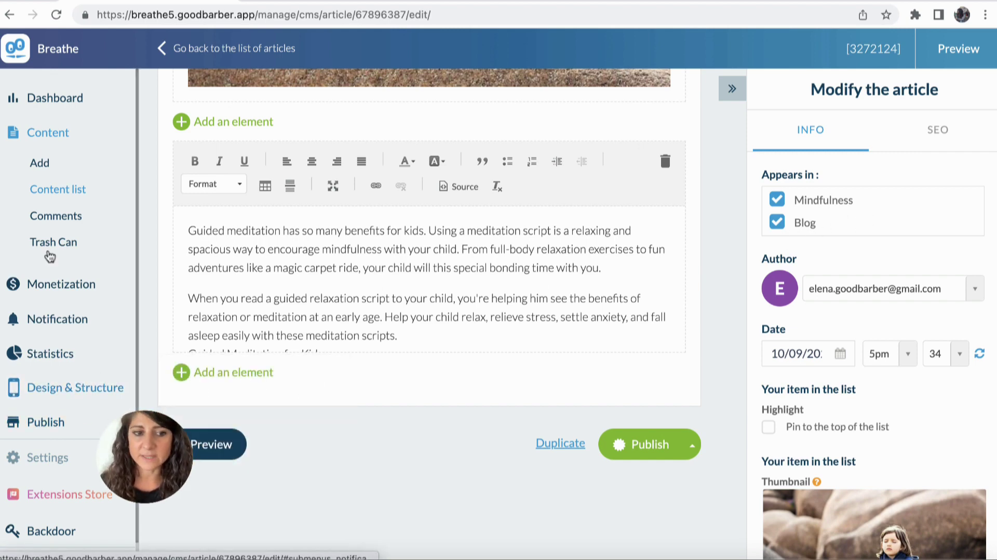
Step: Go to the app's sections and check the new article in the phone preview, under Mindfulness in the For kids section
left_click(64, 390)
left_click(57, 328)
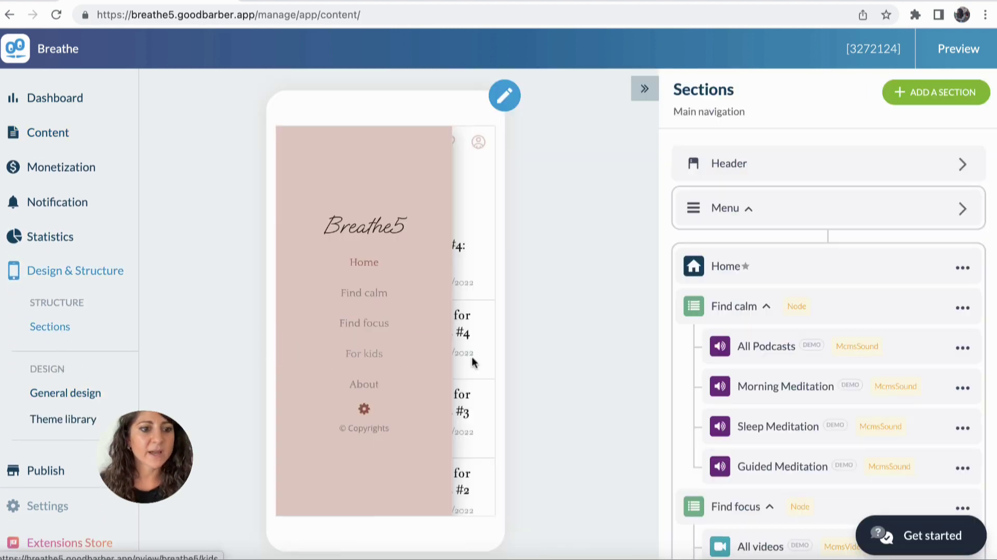
scroll(719, 396, "down", 5)
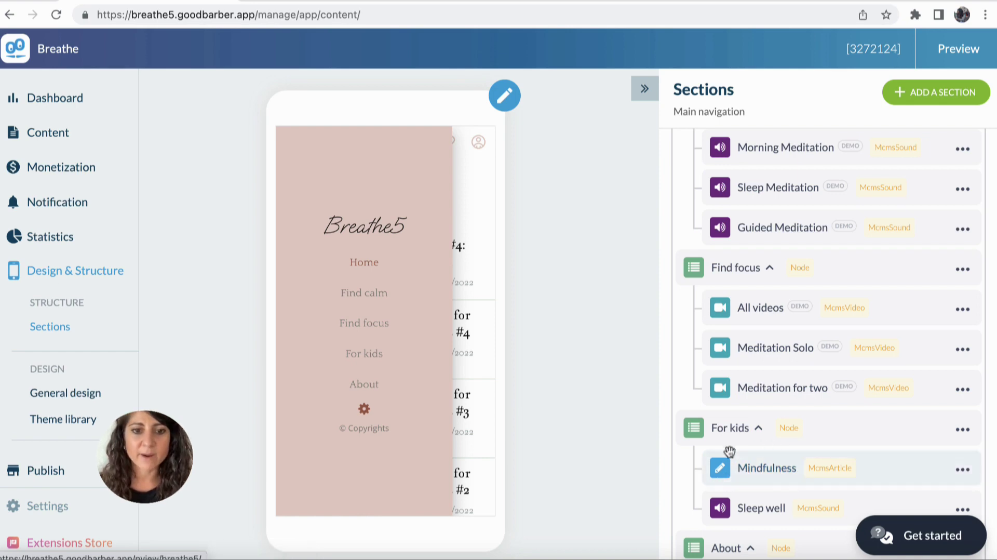
left_click(364, 351)
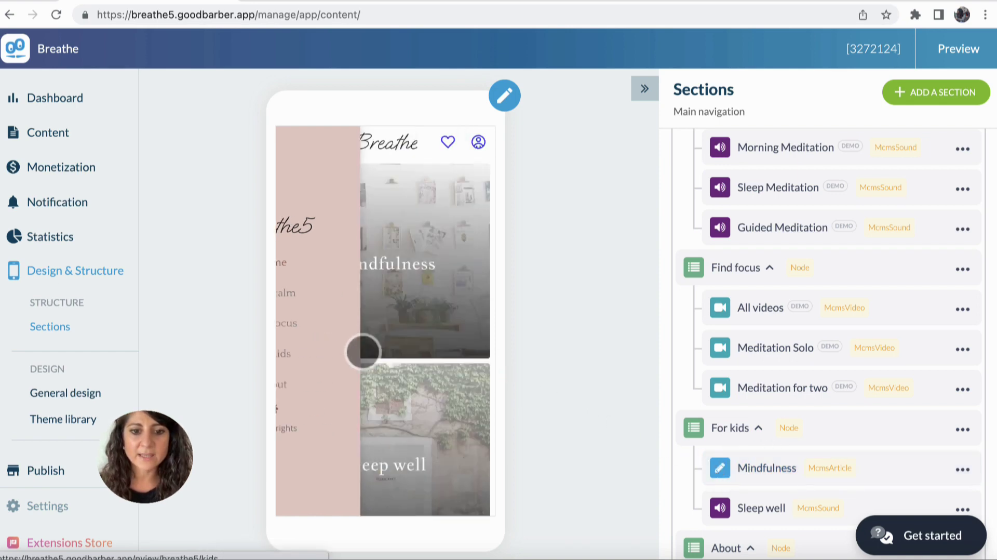
left_click(359, 316)
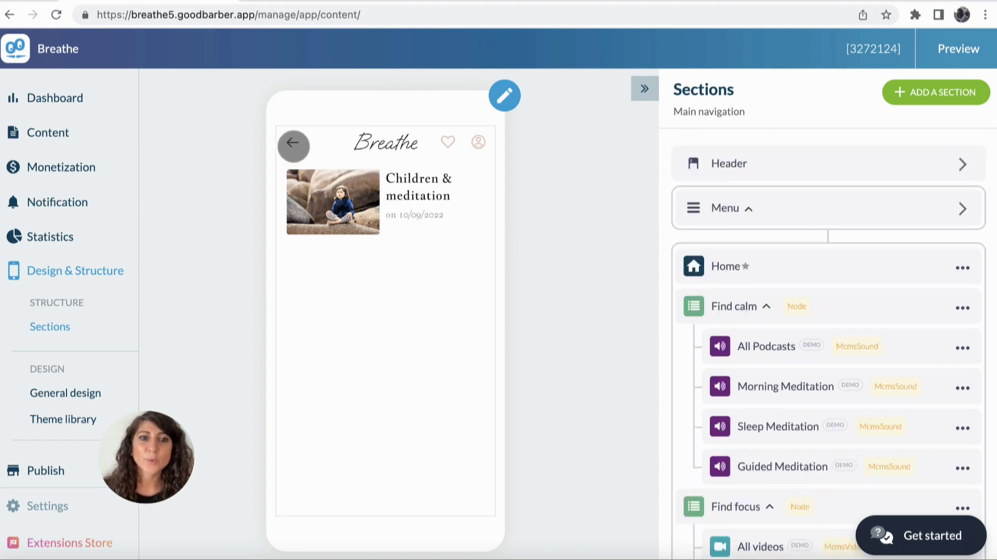
left_click(286, 146)
left_click(284, 145)
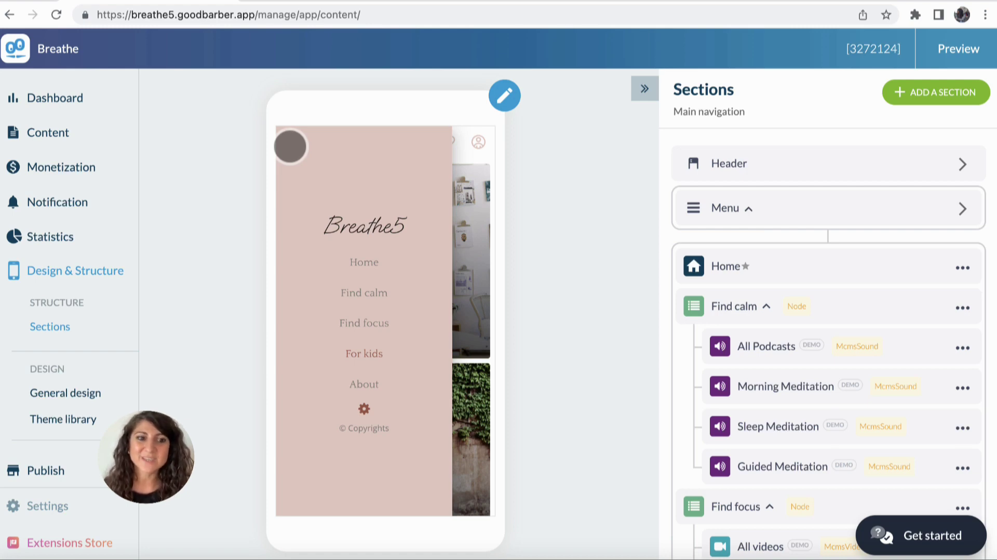
scroll(828, 343, "down", 4)
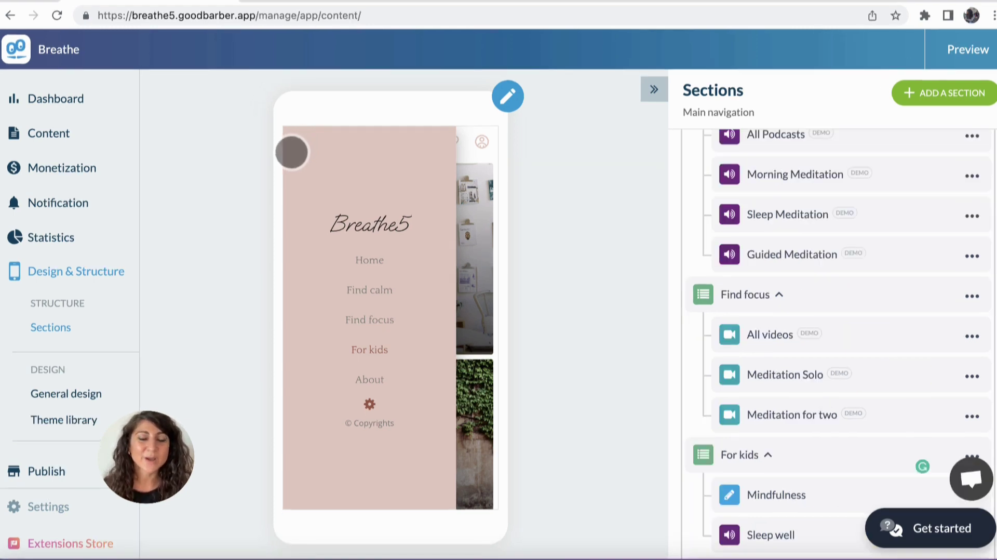
Step: List all extensions in the Extensions Store, filter them to the Online courses collection and look through the extensions it offers
left_click(78, 542)
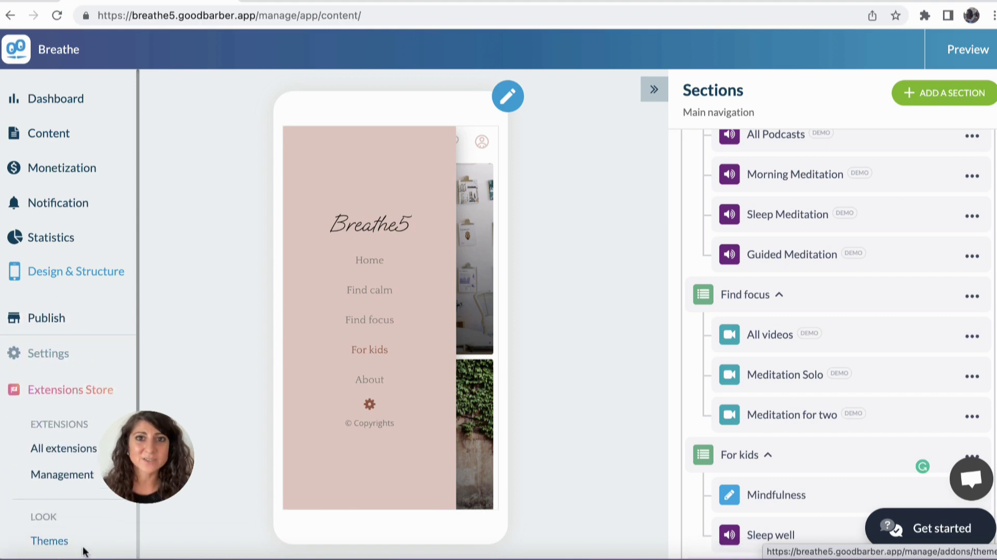
left_click(72, 440)
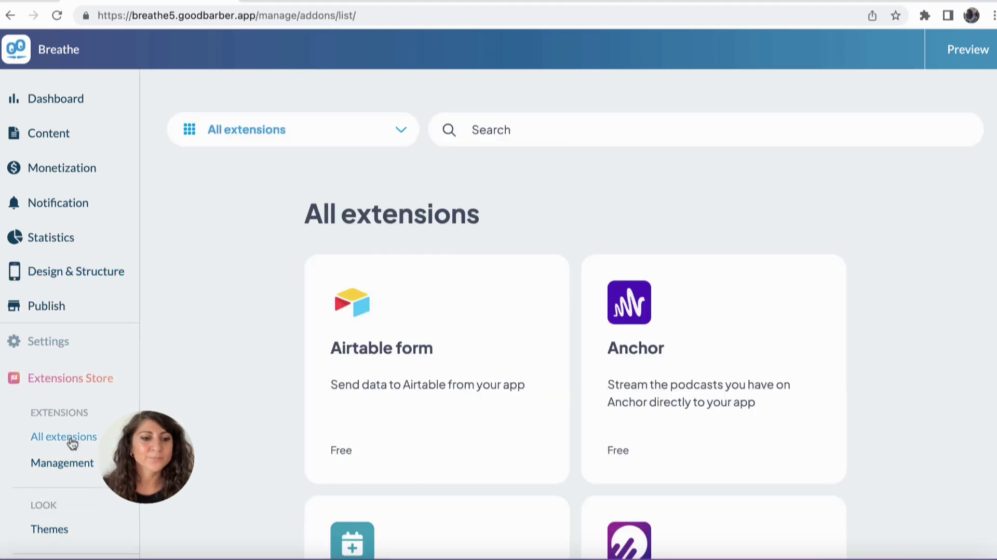
left_click(329, 136)
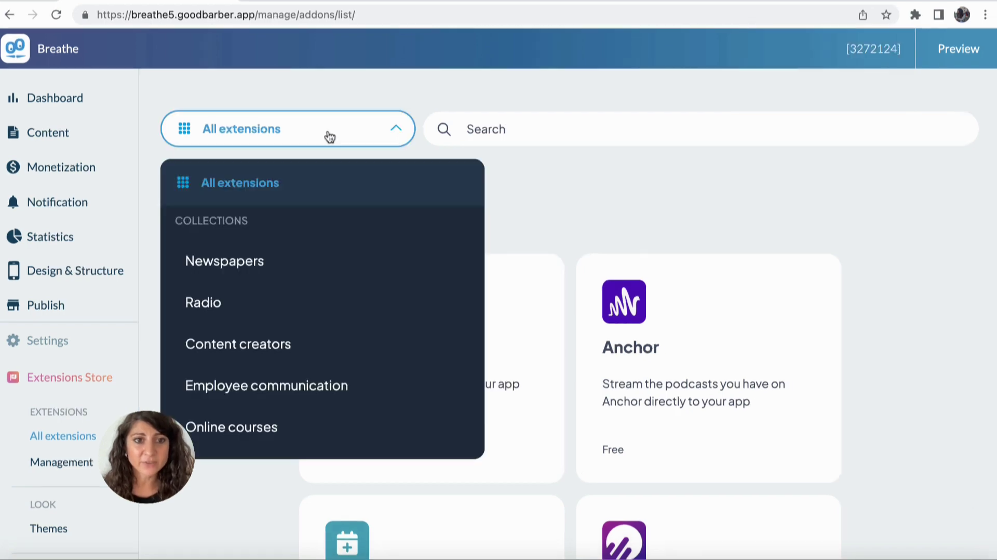
scroll(294, 370, "down", 1)
scroll(294, 370, "down", 1)
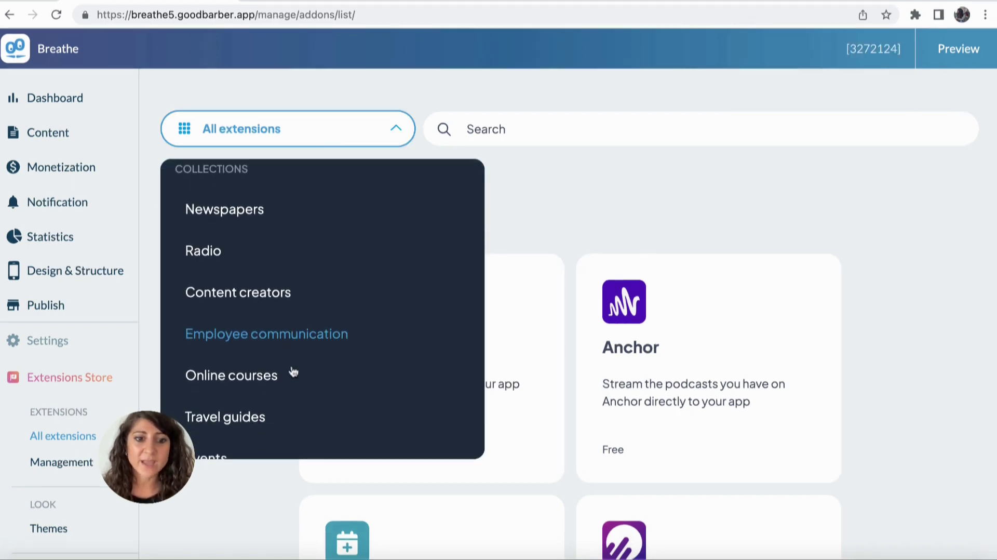
left_click(264, 374)
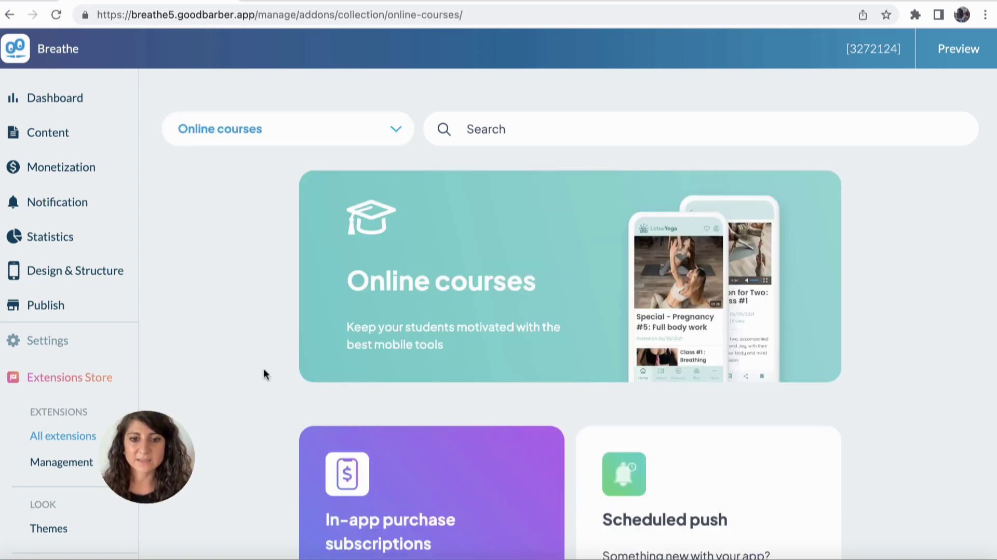
scroll(265, 374, "down", 3)
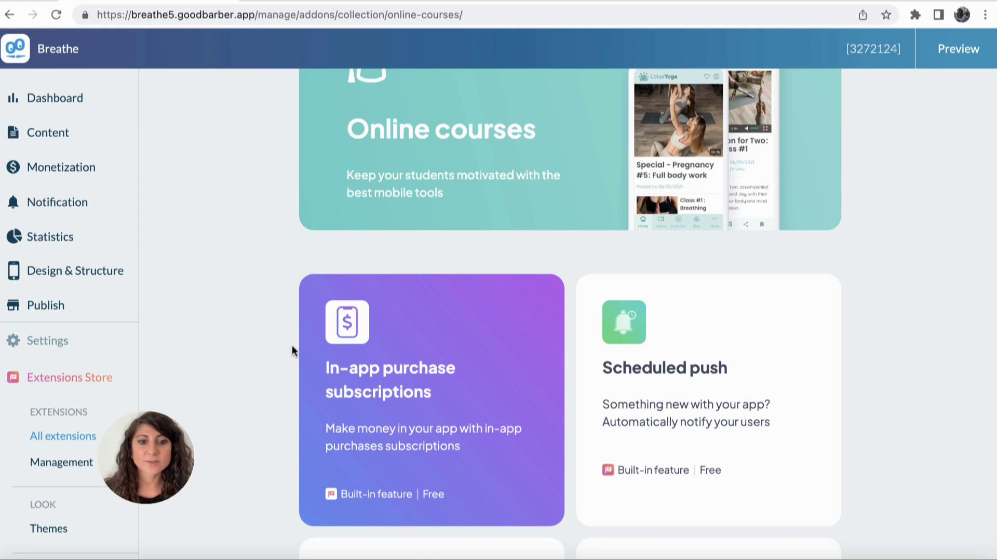
scroll(414, 451, "down", 1)
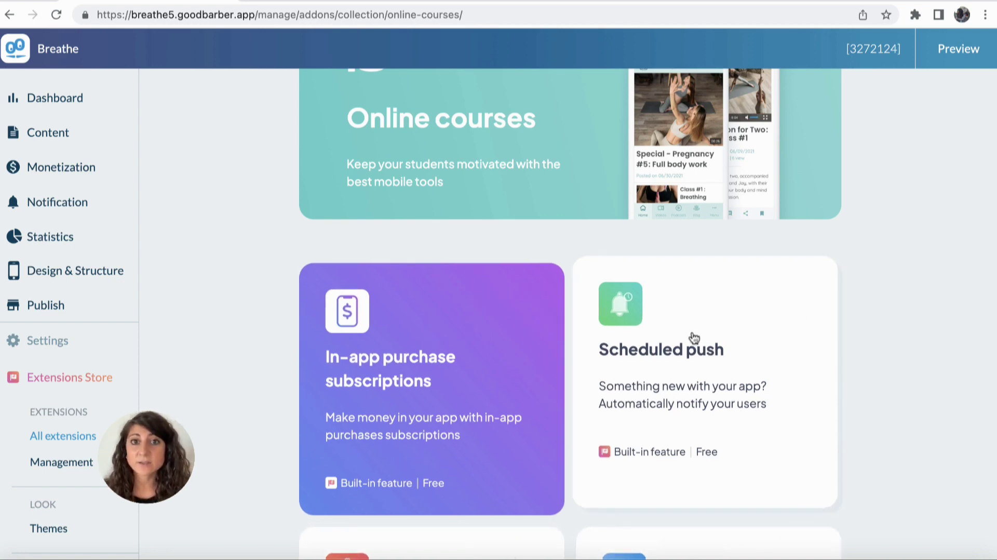
scroll(694, 338, "down", 1)
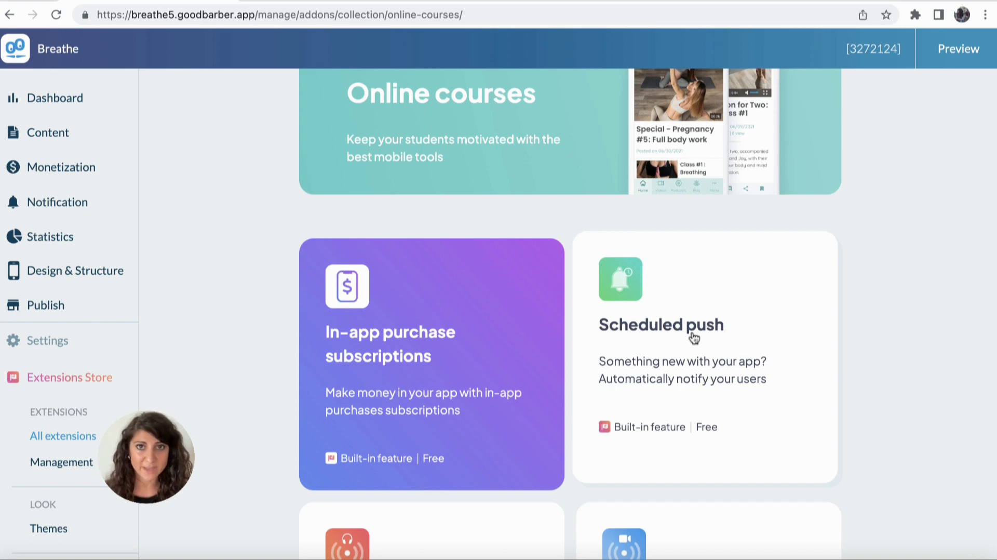
scroll(694, 338, "down", 4)
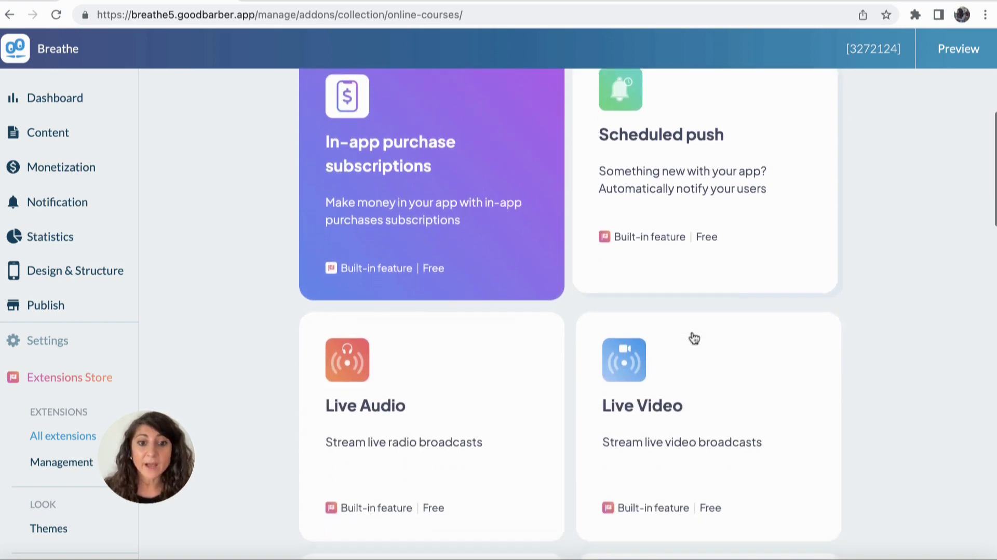